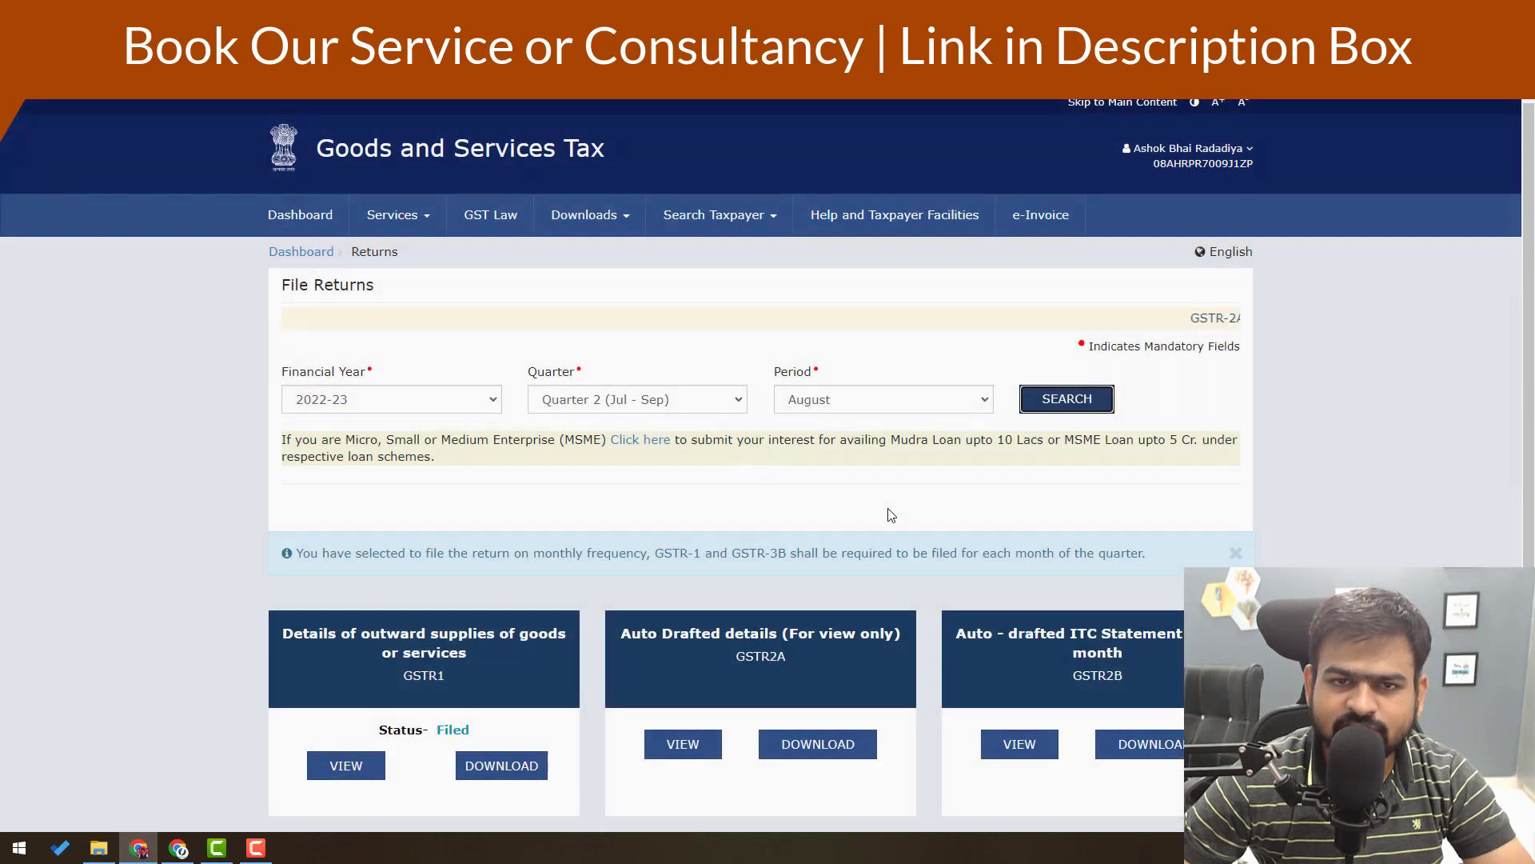
- Start preparing the August GSTR-3B monthly return online
{"action": "scroll", "coordinate": [889, 508], "scroll_direction": "down", "scroll_amount": 4}
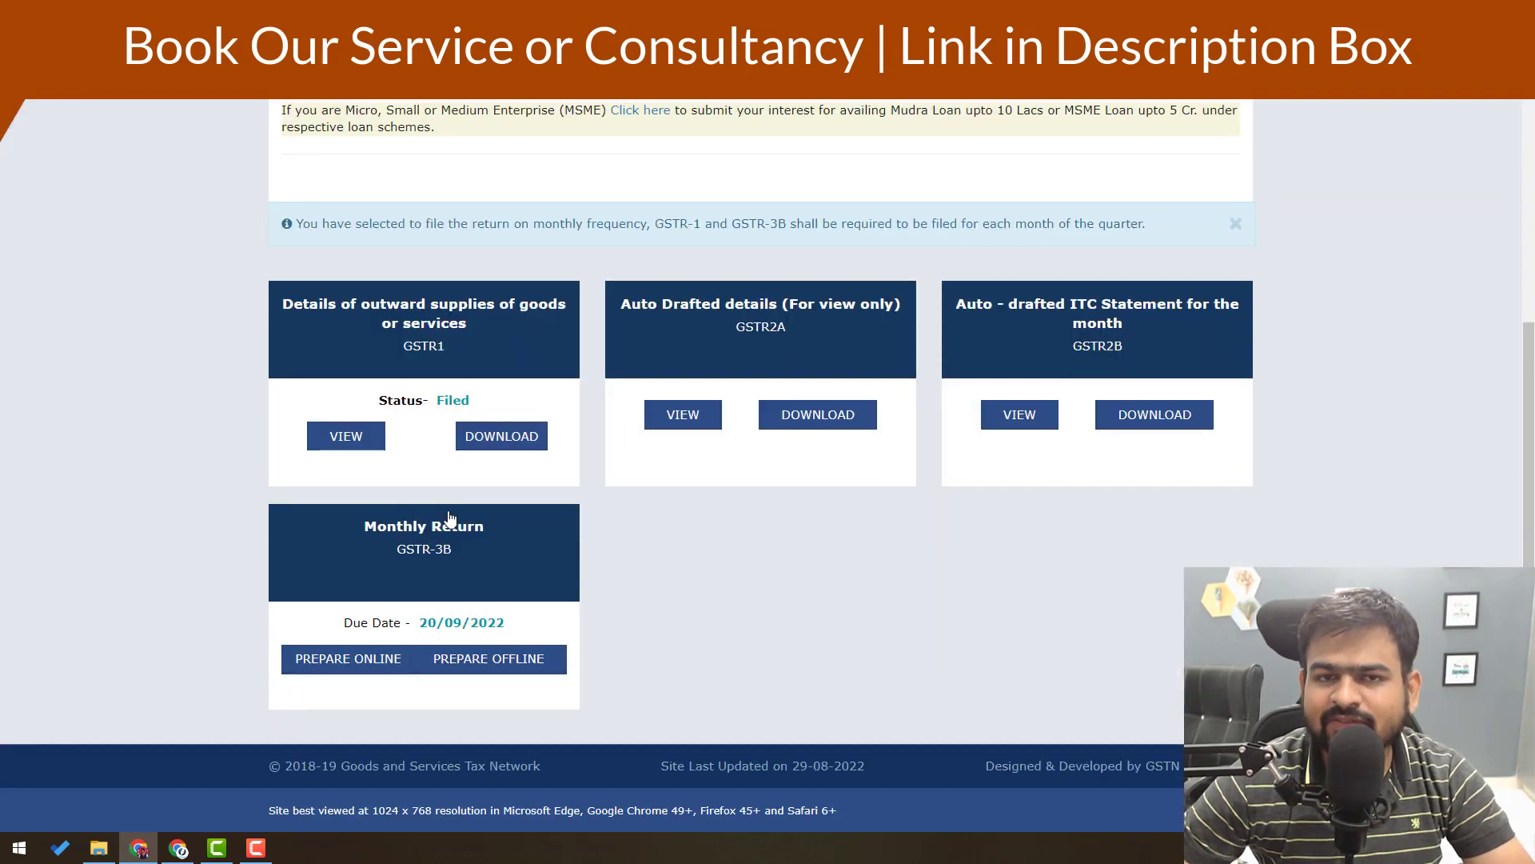
{"action": "scroll", "coordinate": [450, 518], "scroll_direction": "up", "scroll_amount": 2}
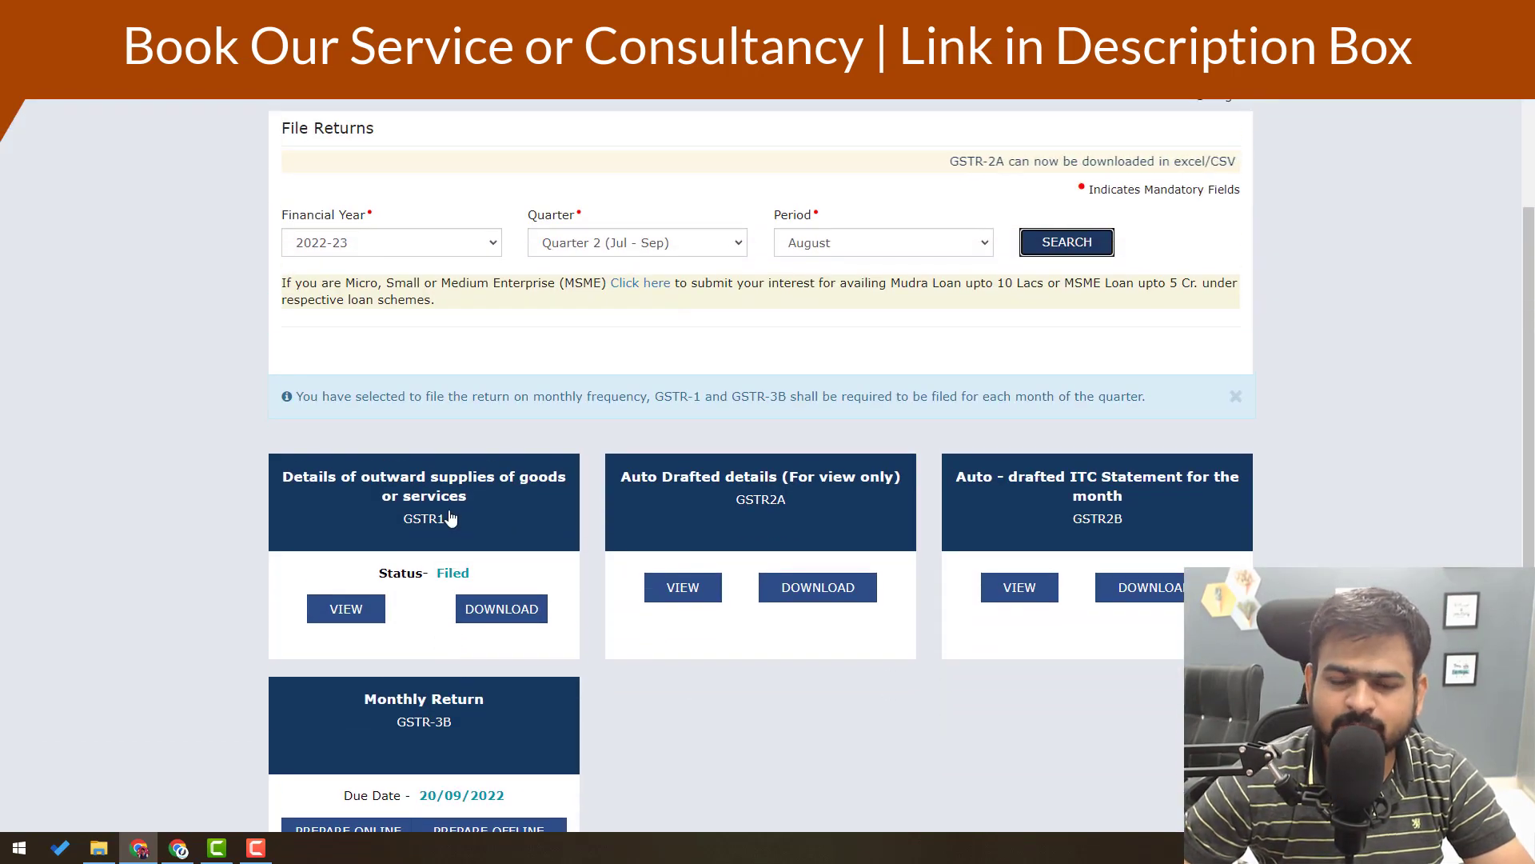
{"action": "scroll", "coordinate": [451, 518], "scroll_direction": "down", "scroll_amount": 2}
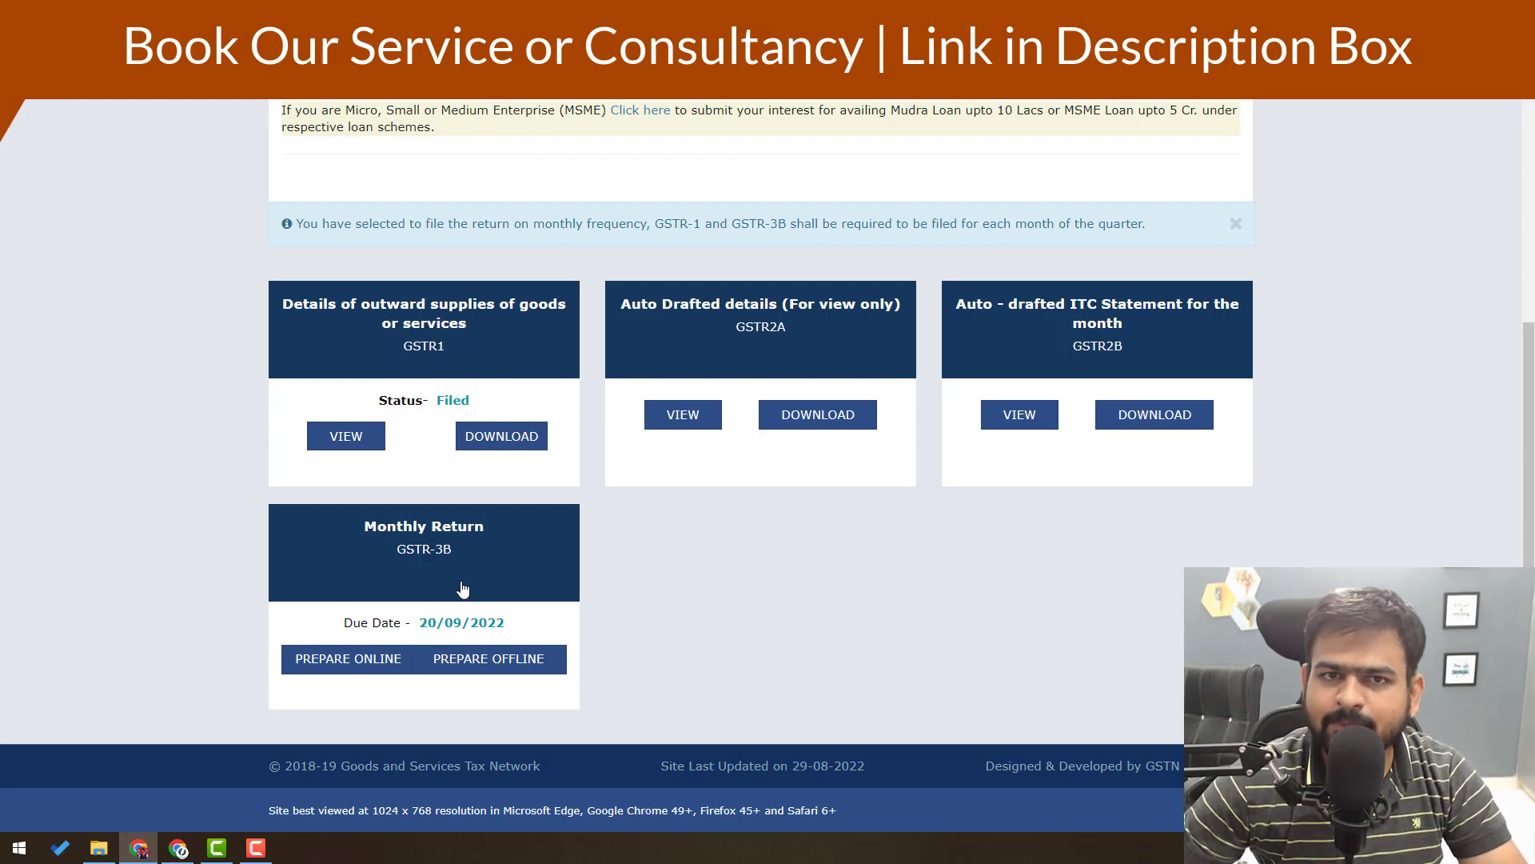
{"action": "left_click", "coordinate": [352, 660]}
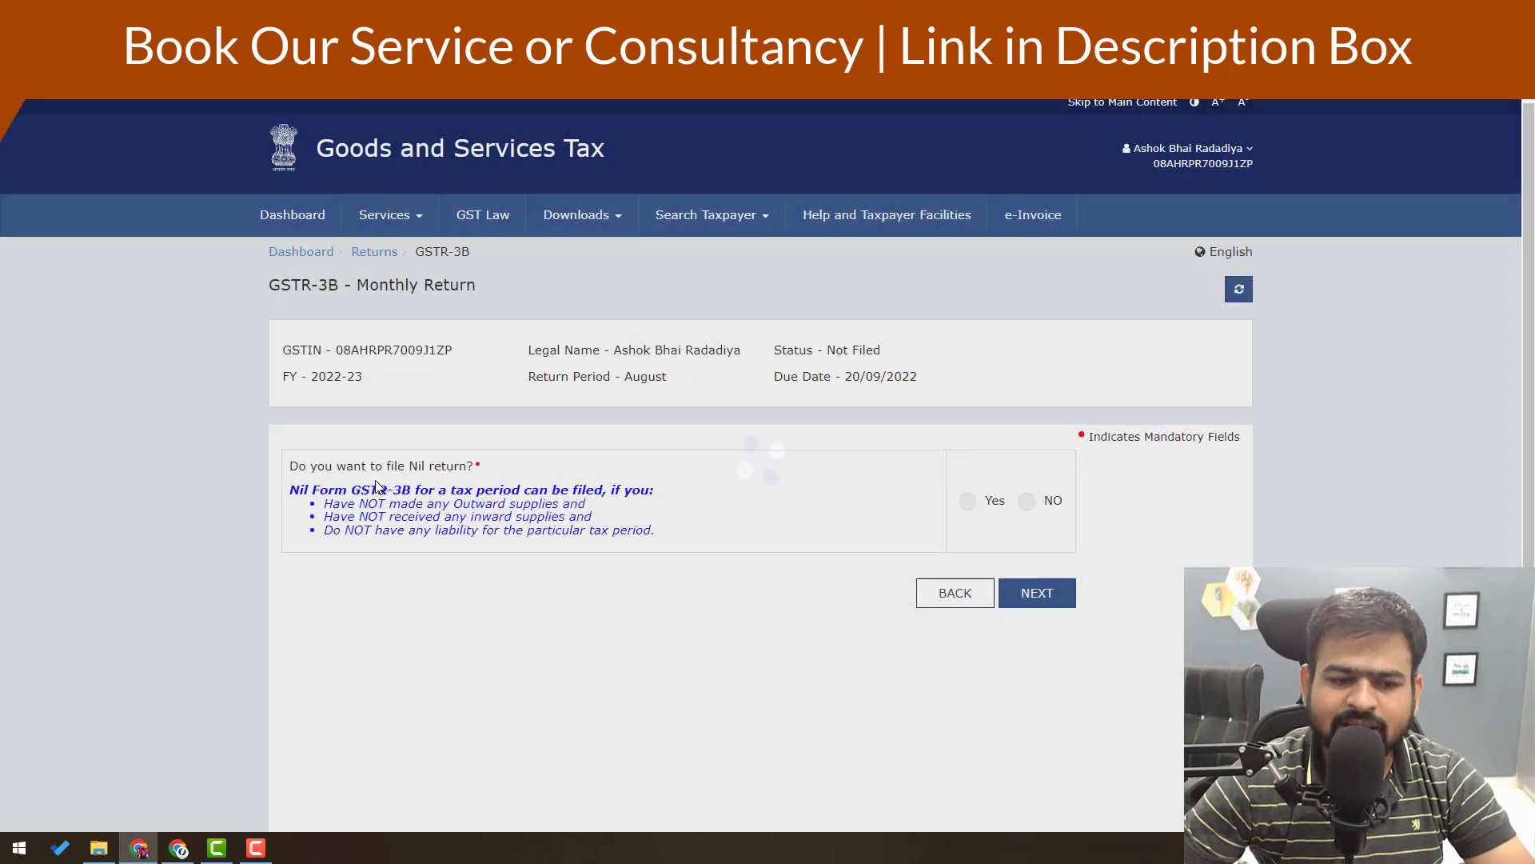
- Answer NO to filing a Nil return, continue to the GSTR-3B tables, and dismiss the system generated summary
{"action": "left_click_drag", "start_coordinate": [332, 468], "coordinate": [482, 475]}
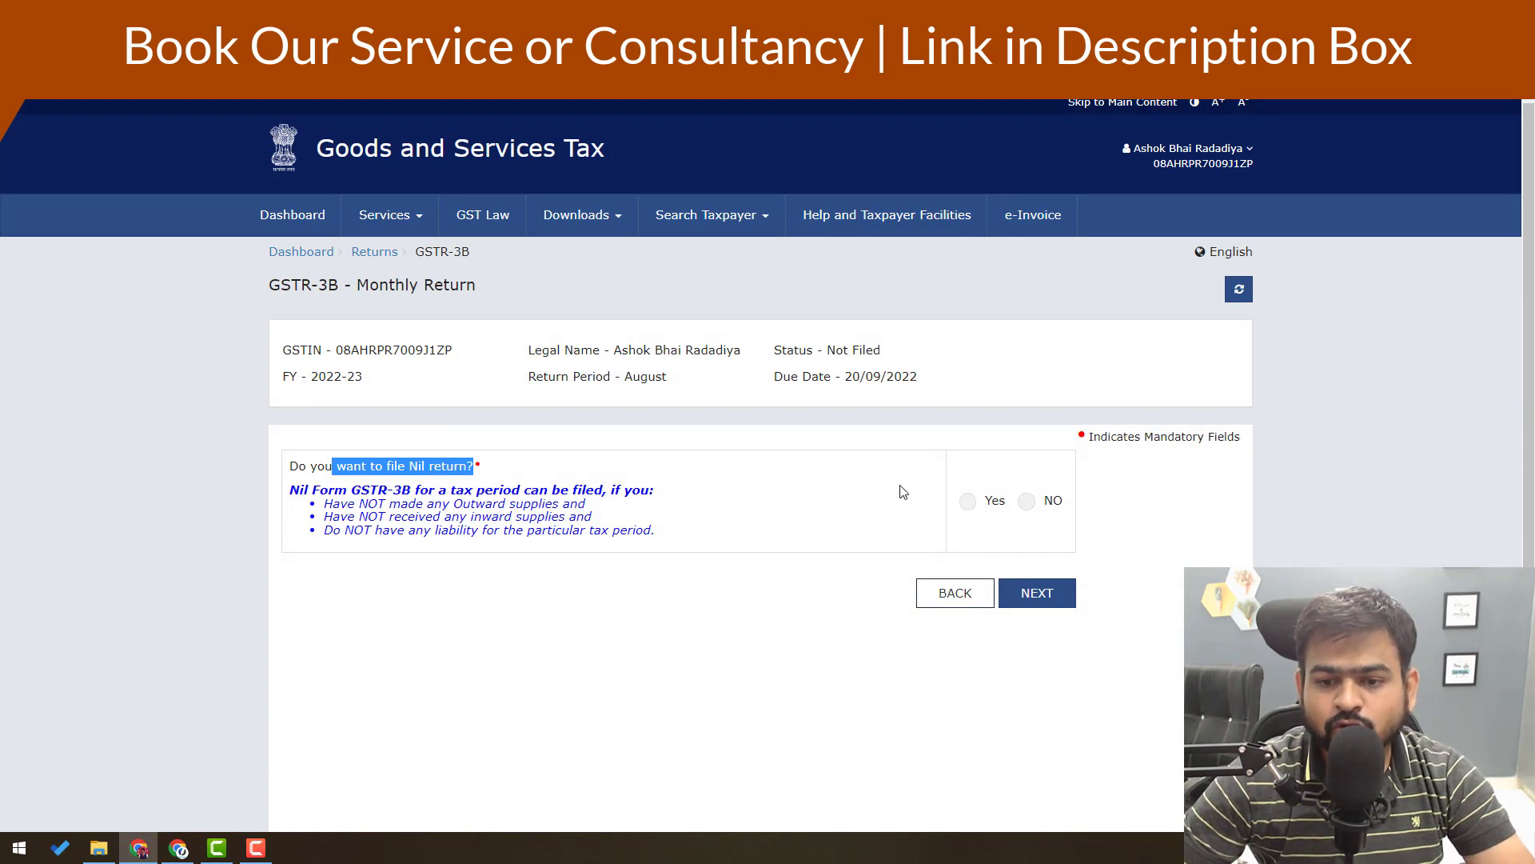
{"action": "left_click", "coordinate": [968, 503]}
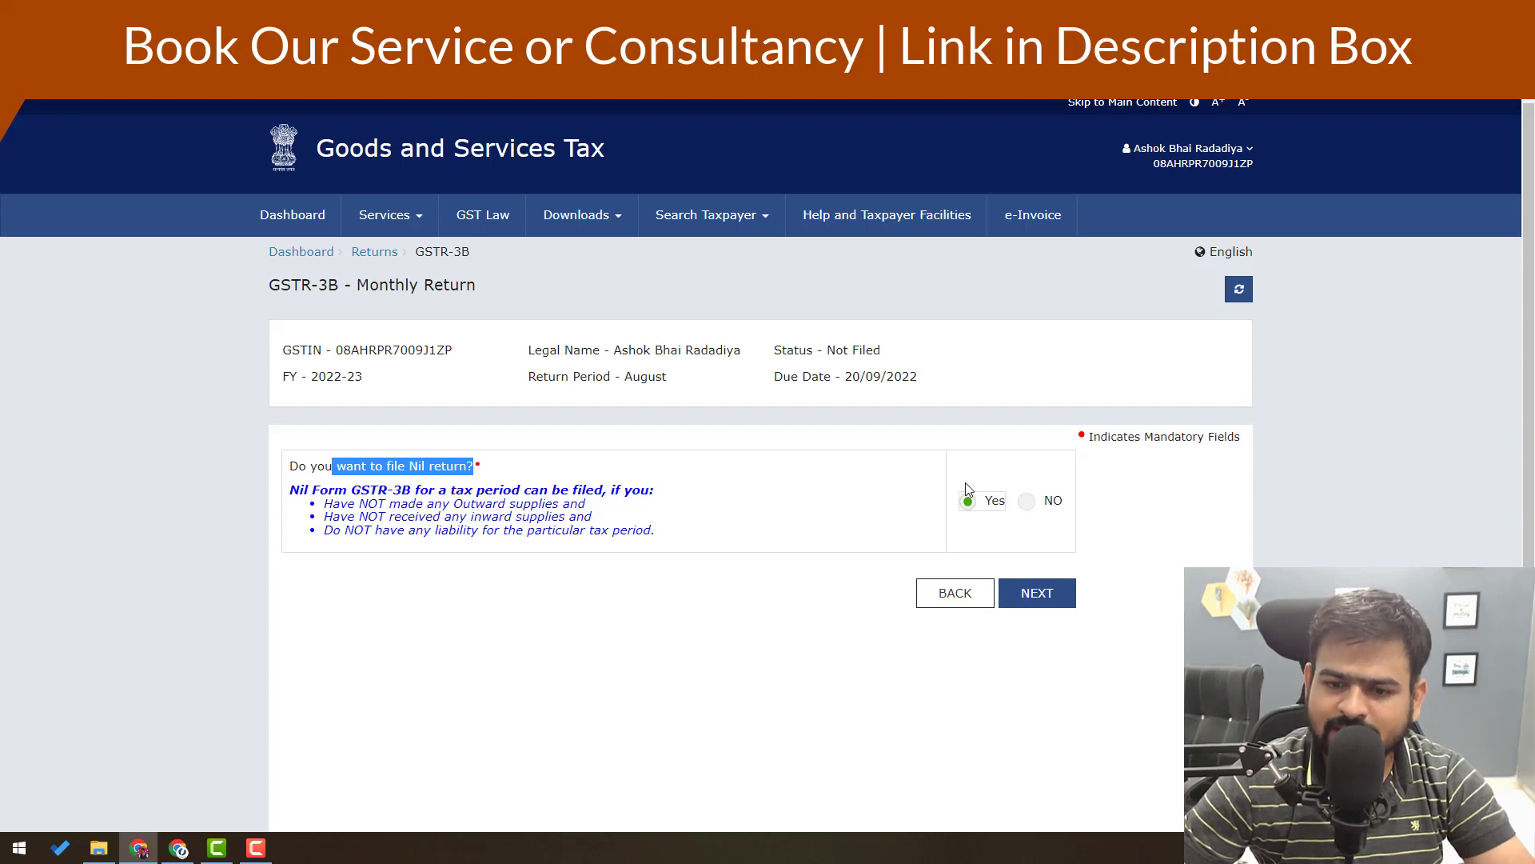
{"action": "left_click", "coordinate": [1027, 501]}
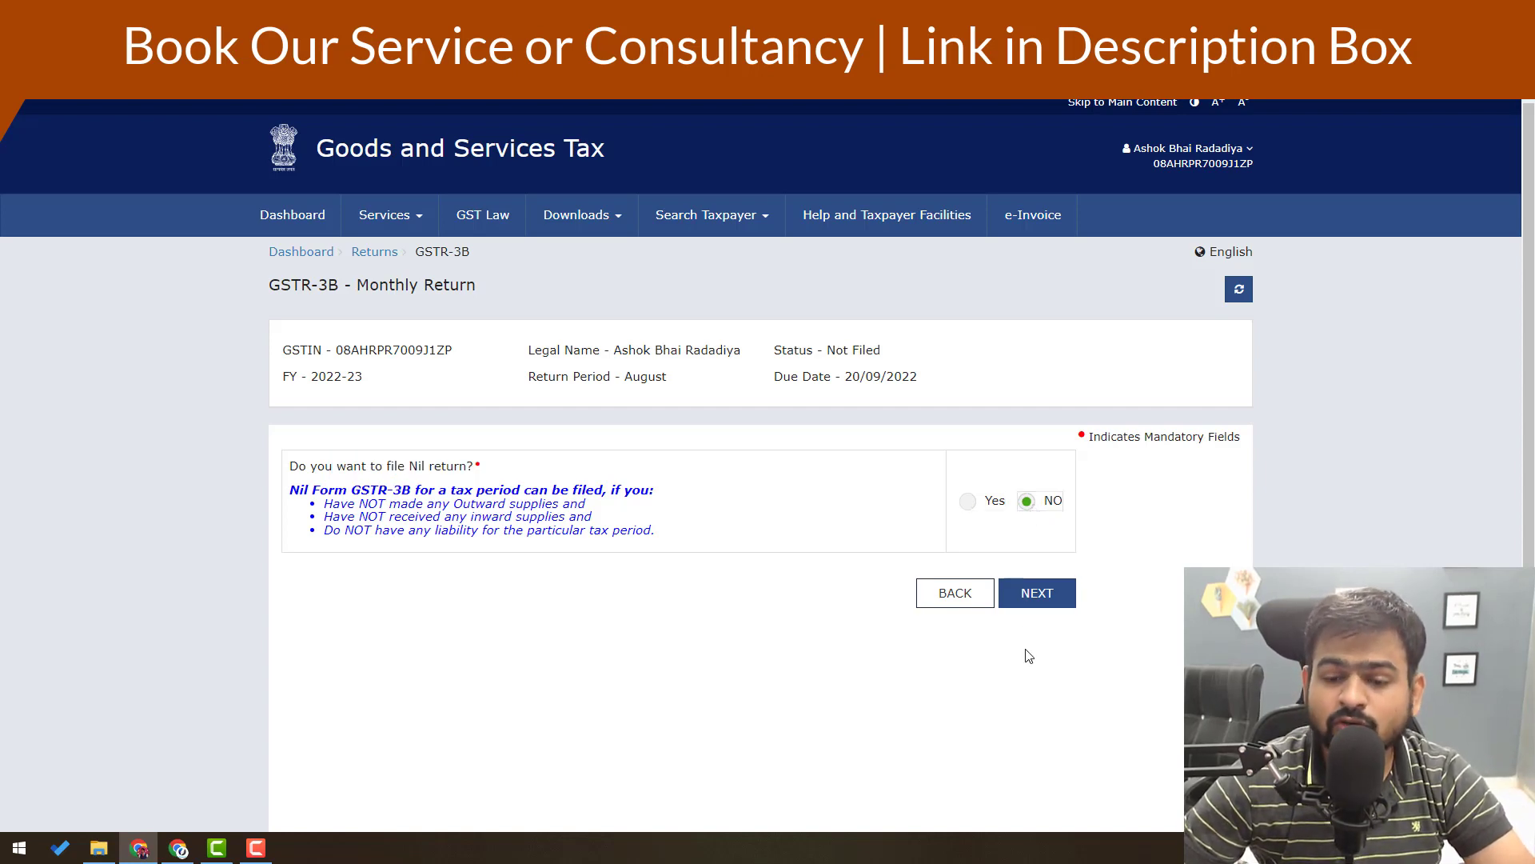
{"action": "left_click", "coordinate": [1036, 593]}
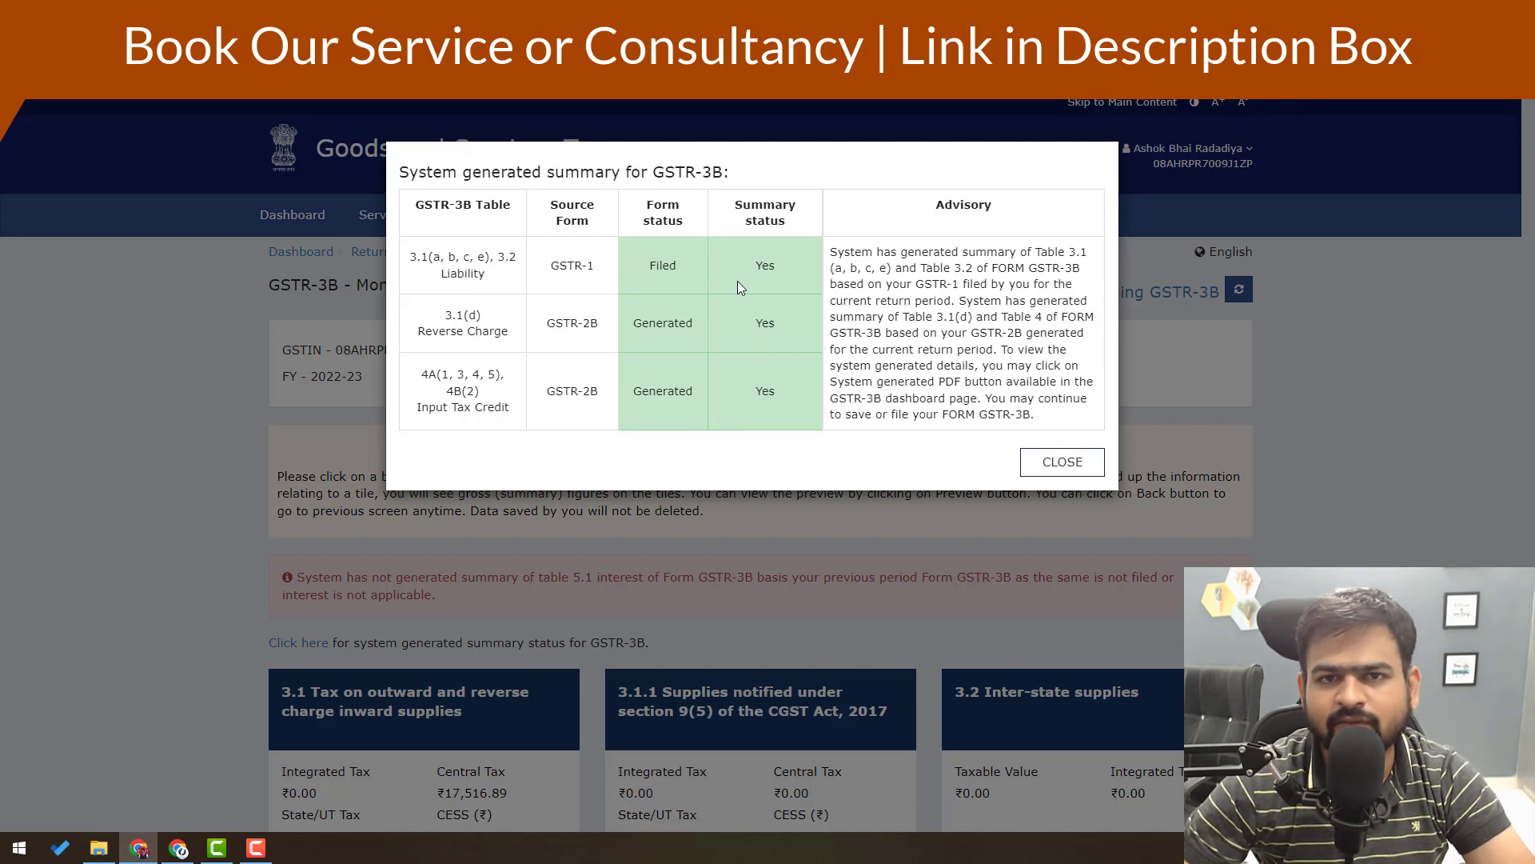
{"action": "left_click", "coordinate": [1084, 462]}
- Open table 3.1 on outward and reverse charge inward supplies and review the total taxable value in row (a)
{"action": "scroll", "coordinate": [679, 584], "scroll_direction": "down", "scroll_amount": 4}
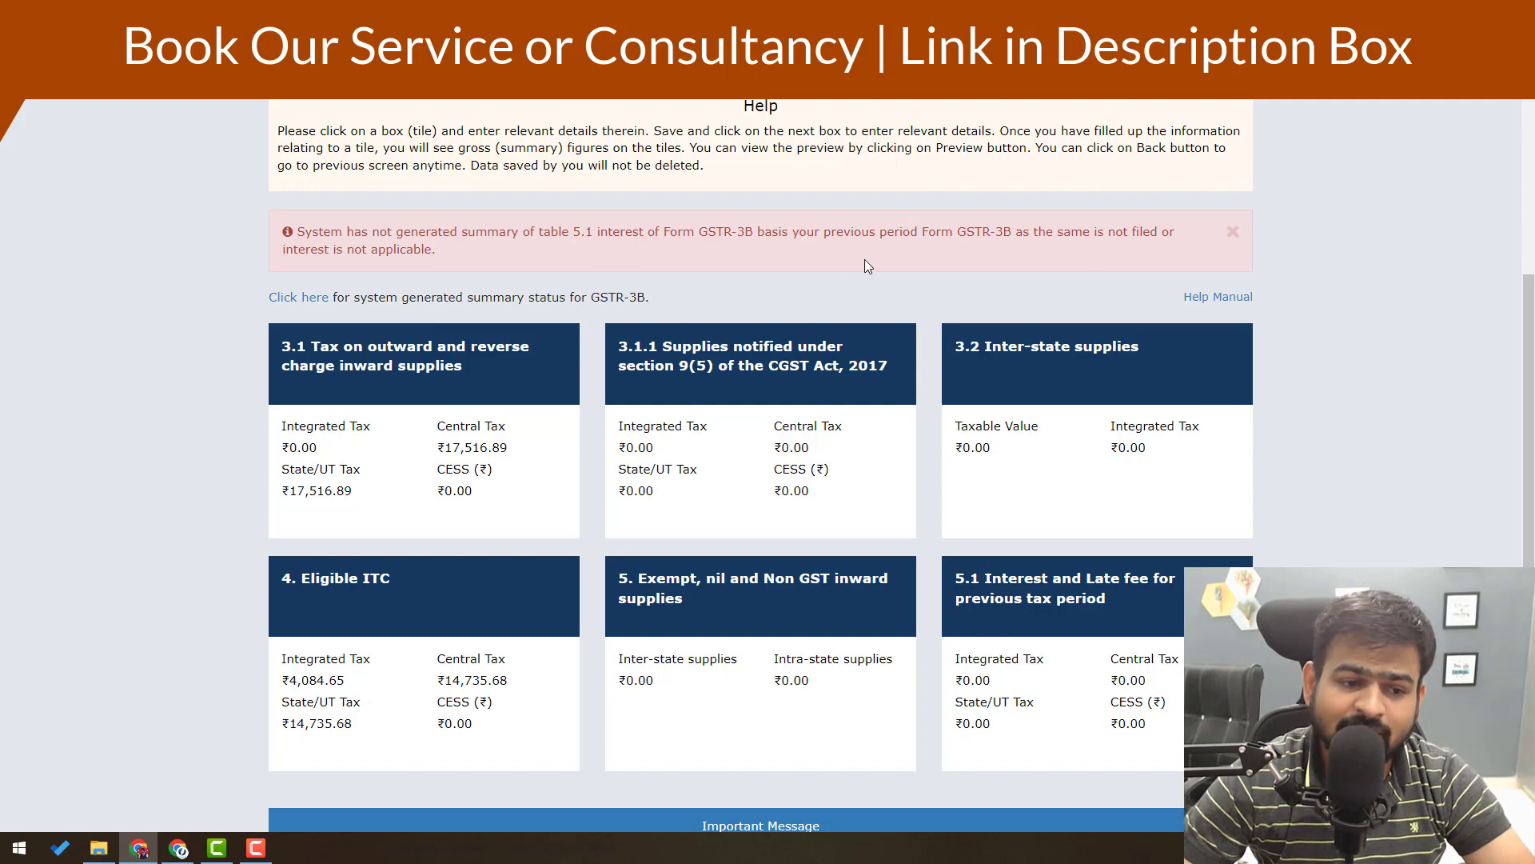
{"action": "left_click", "coordinate": [361, 412]}
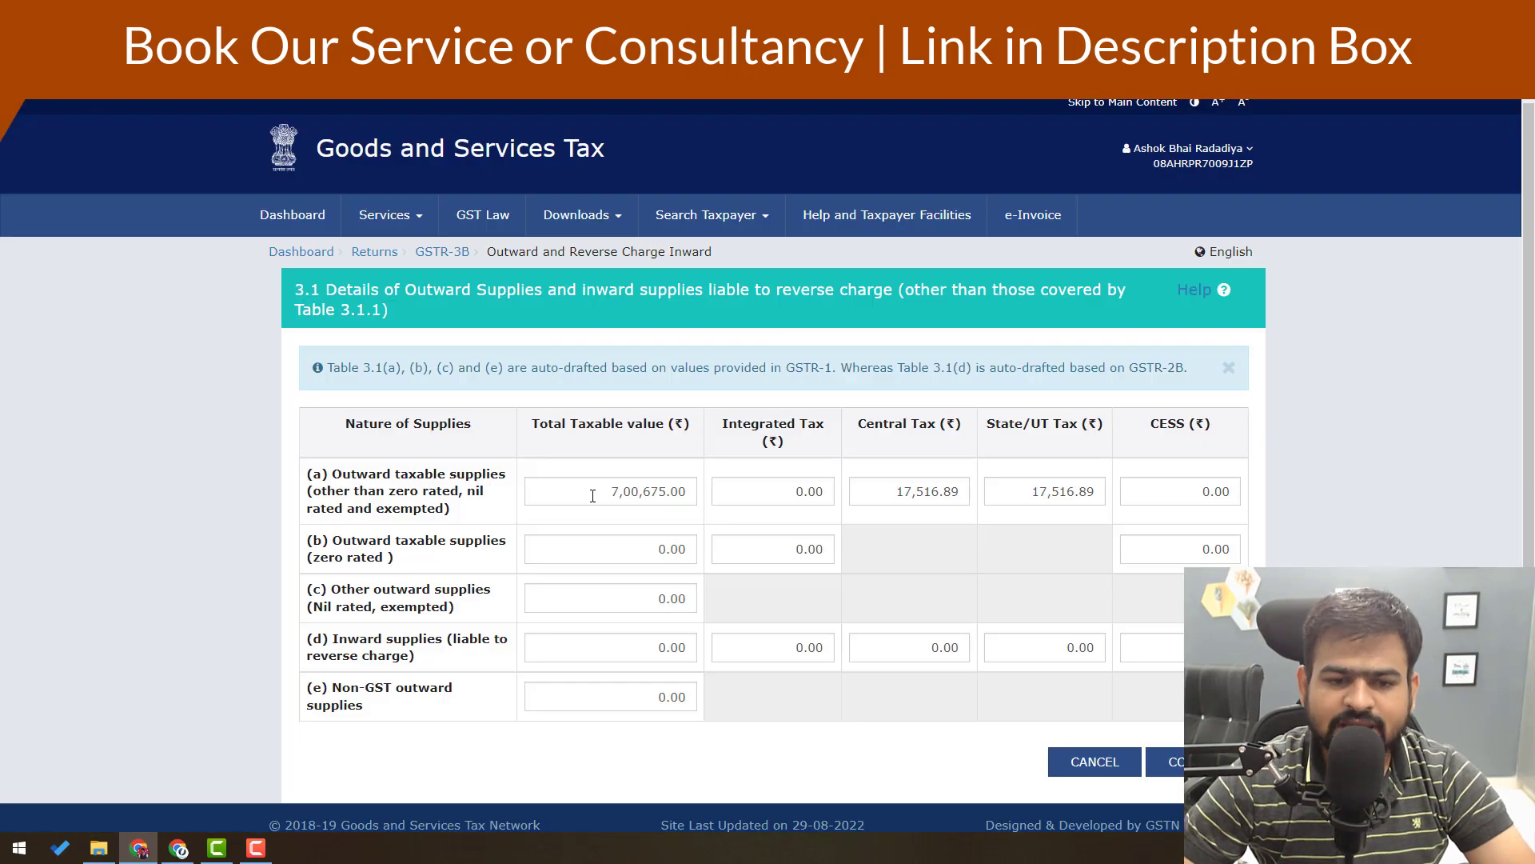
{"action": "left_click_drag", "start_coordinate": [596, 494], "coordinate": [707, 502]}
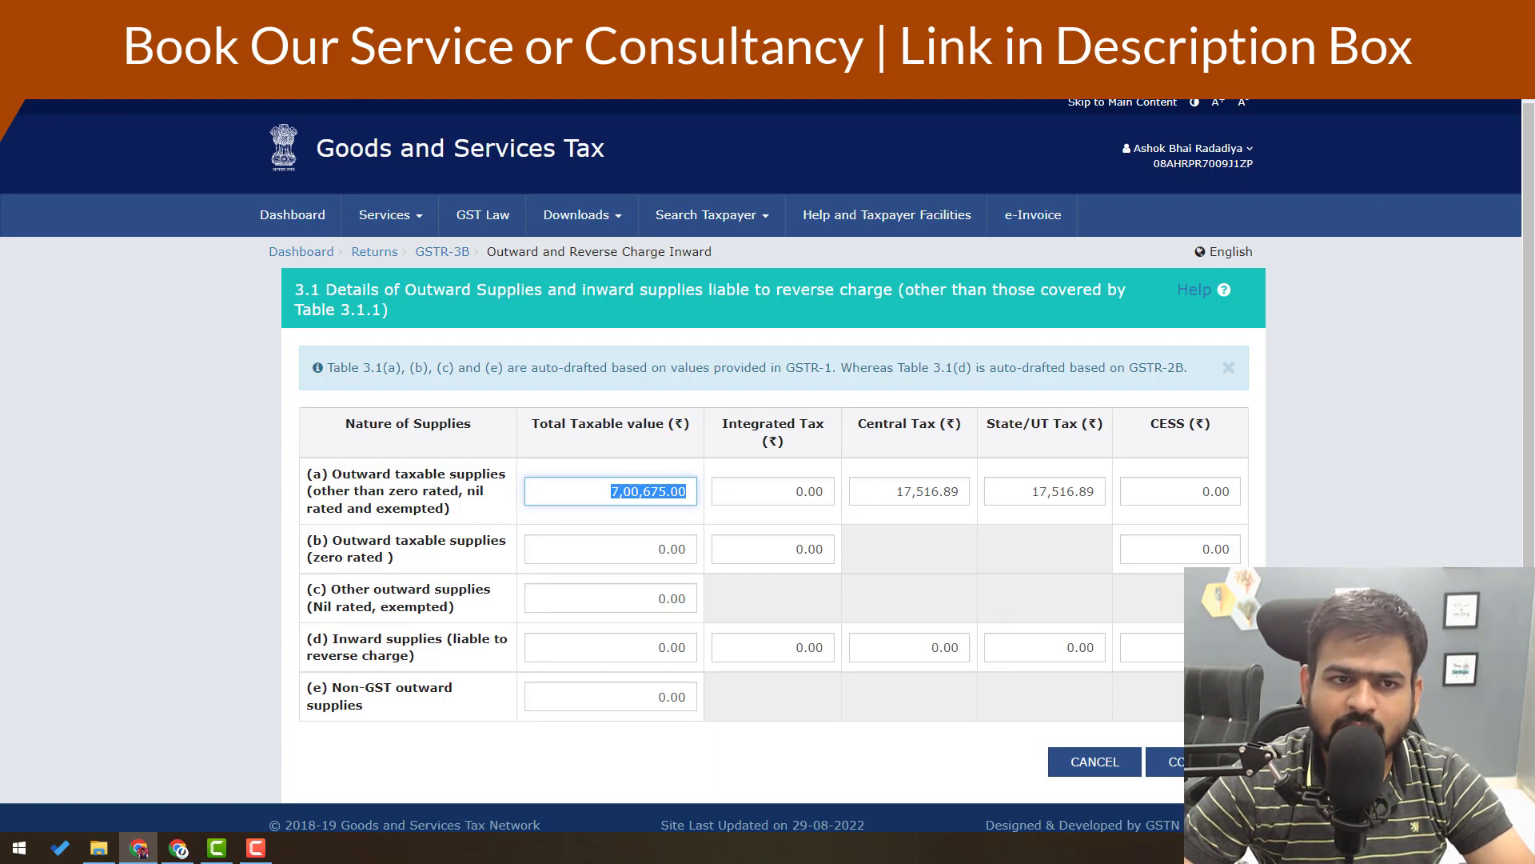
{"action": "left_click_drag", "start_coordinate": [569, 424], "coordinate": [666, 424]}
{"action": "left_click_drag", "start_coordinate": [592, 485], "coordinate": [699, 493]}
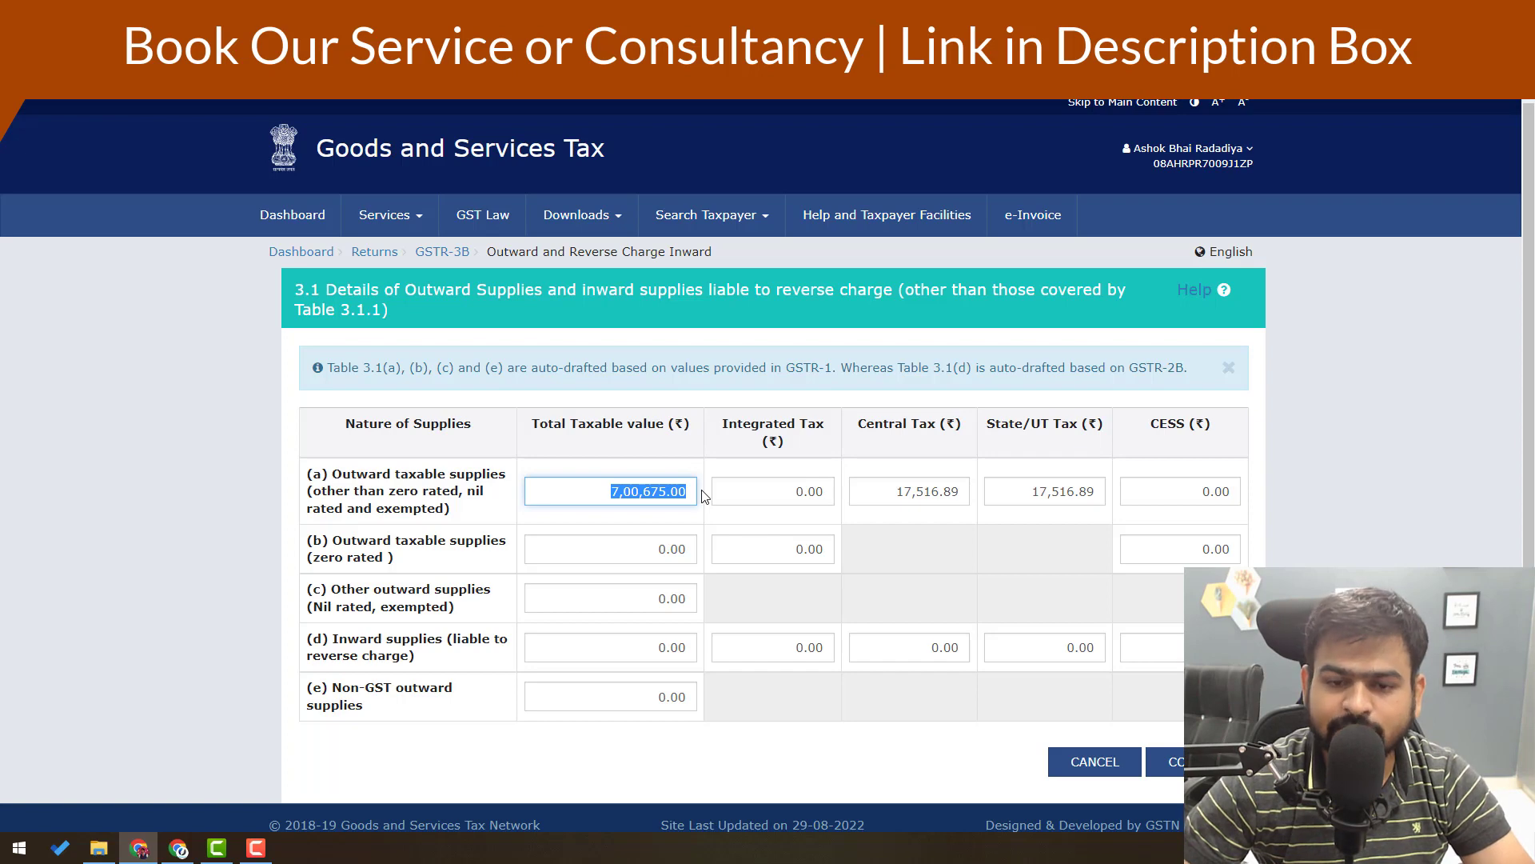
{"action": "left_click_drag", "start_coordinate": [608, 493], "coordinate": [780, 496]}
{"action": "key", "text": "ctrl+z"}
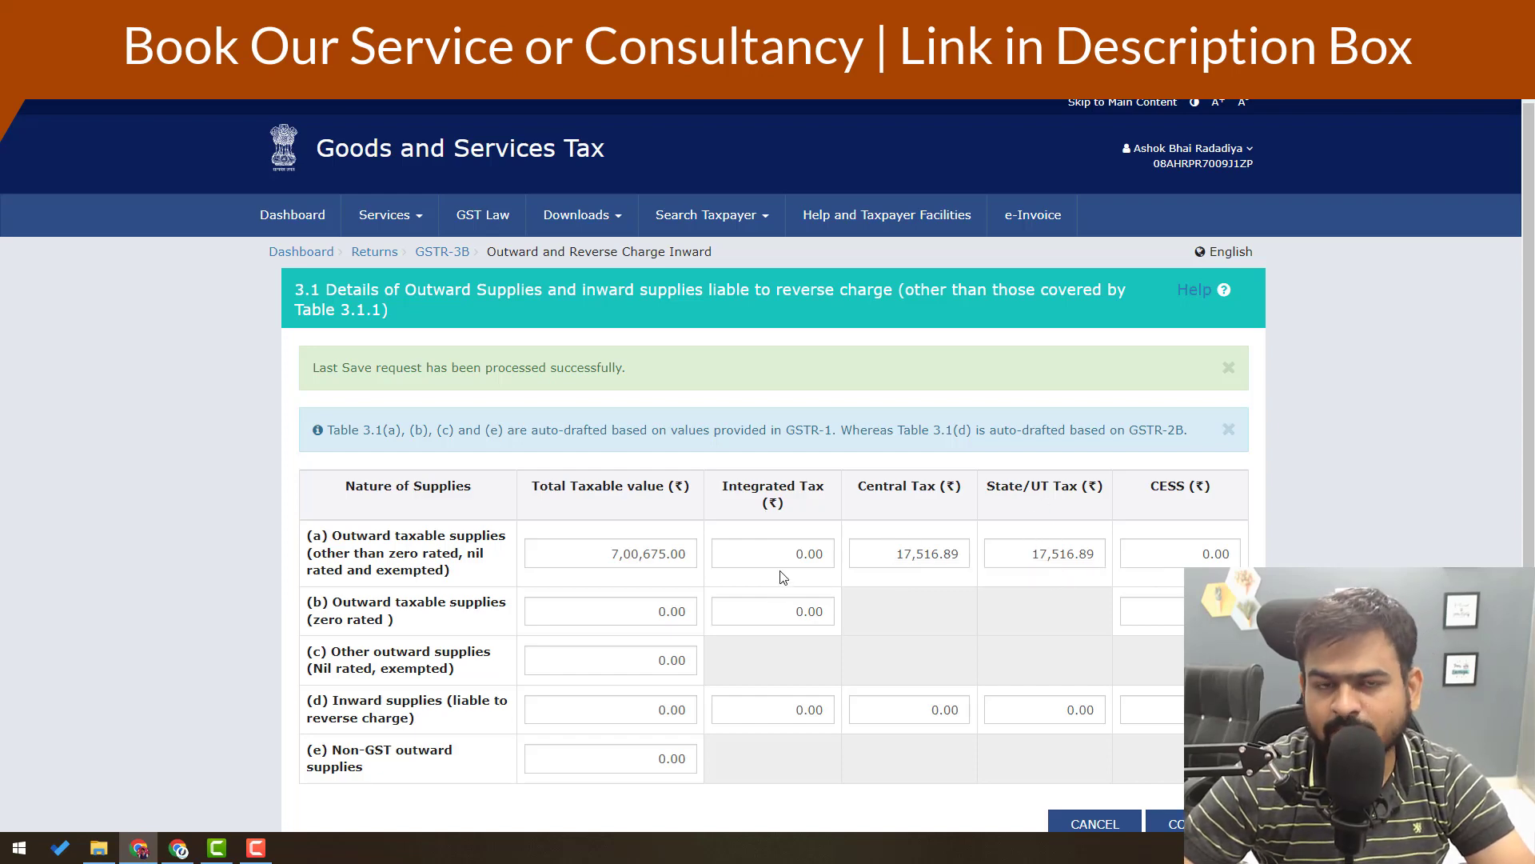
- Examine table 3.1's supply categories: outward taxable, zero rated, nil rated or exempted, and inward supplies liable to reverse charge
{"action": "scroll", "coordinate": [776, 574], "scroll_direction": "down", "scroll_amount": 2}
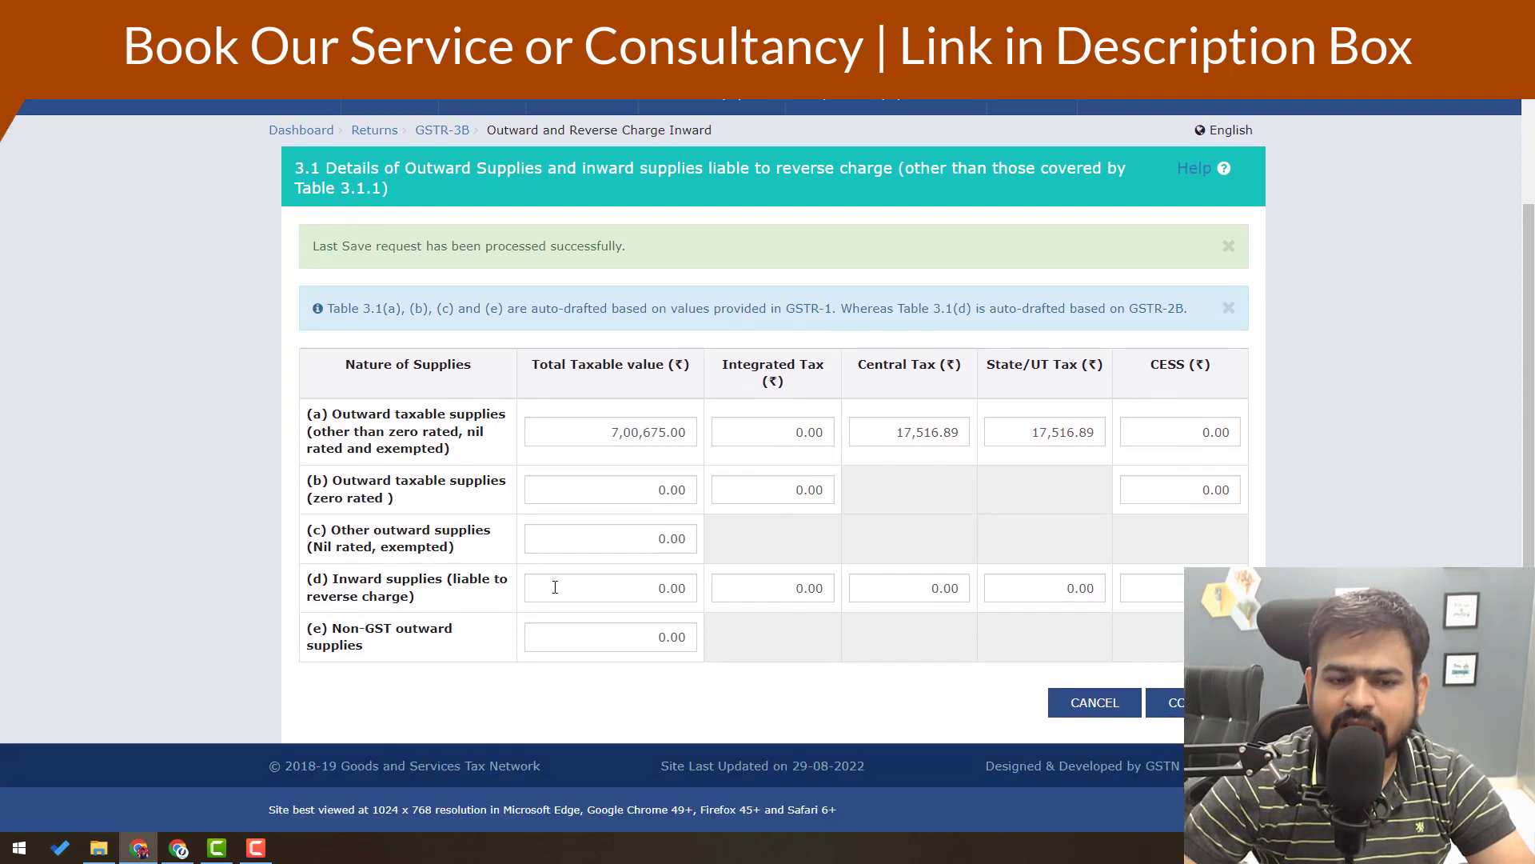
{"action": "left_click_drag", "start_coordinate": [533, 365], "coordinate": [722, 379]}
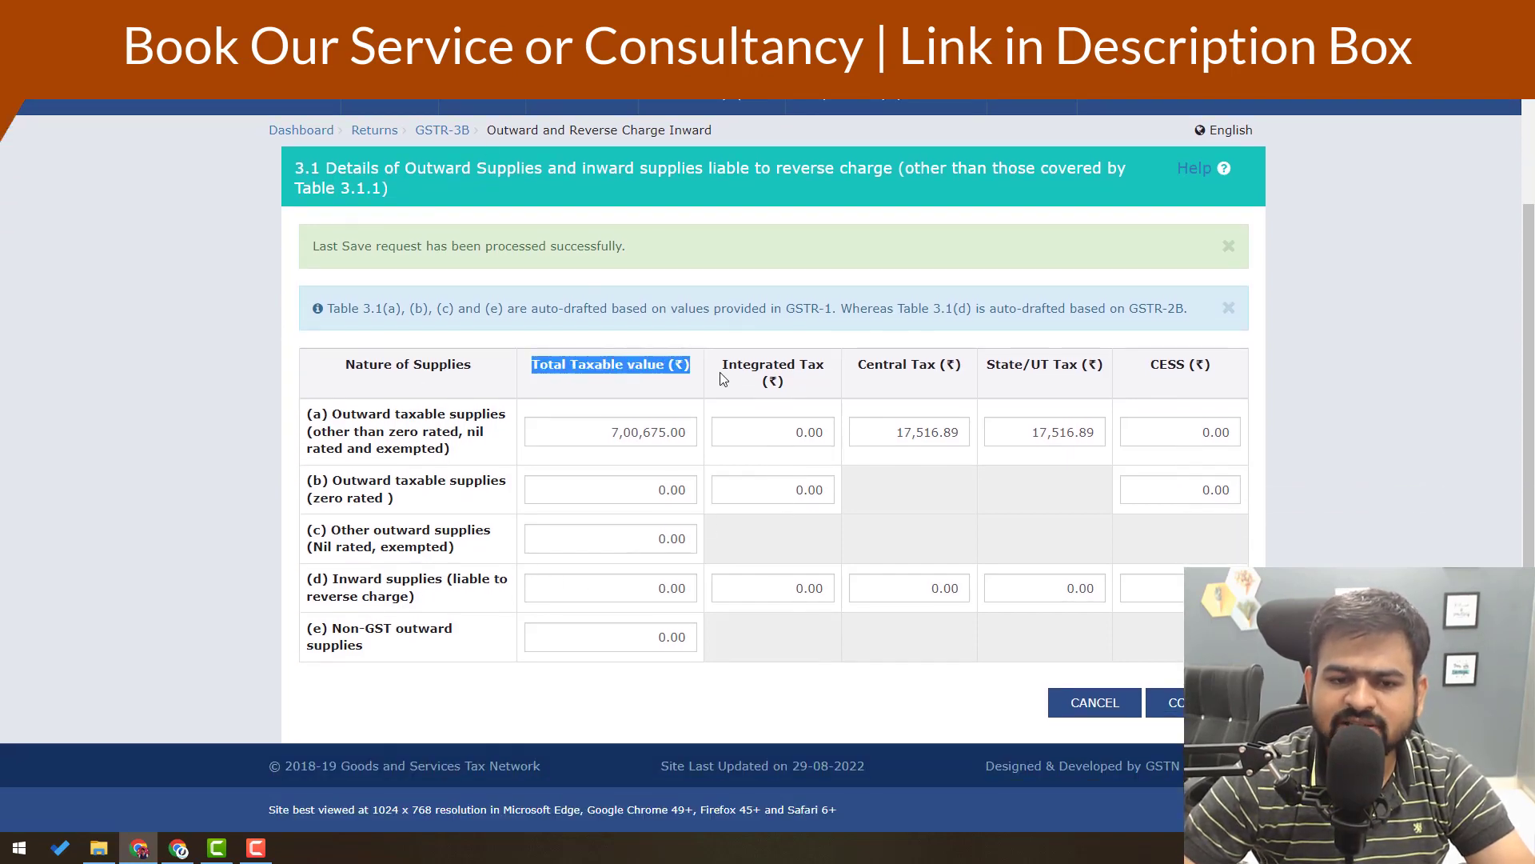
{"action": "left_click_drag", "start_coordinate": [356, 415], "coordinate": [470, 442]}
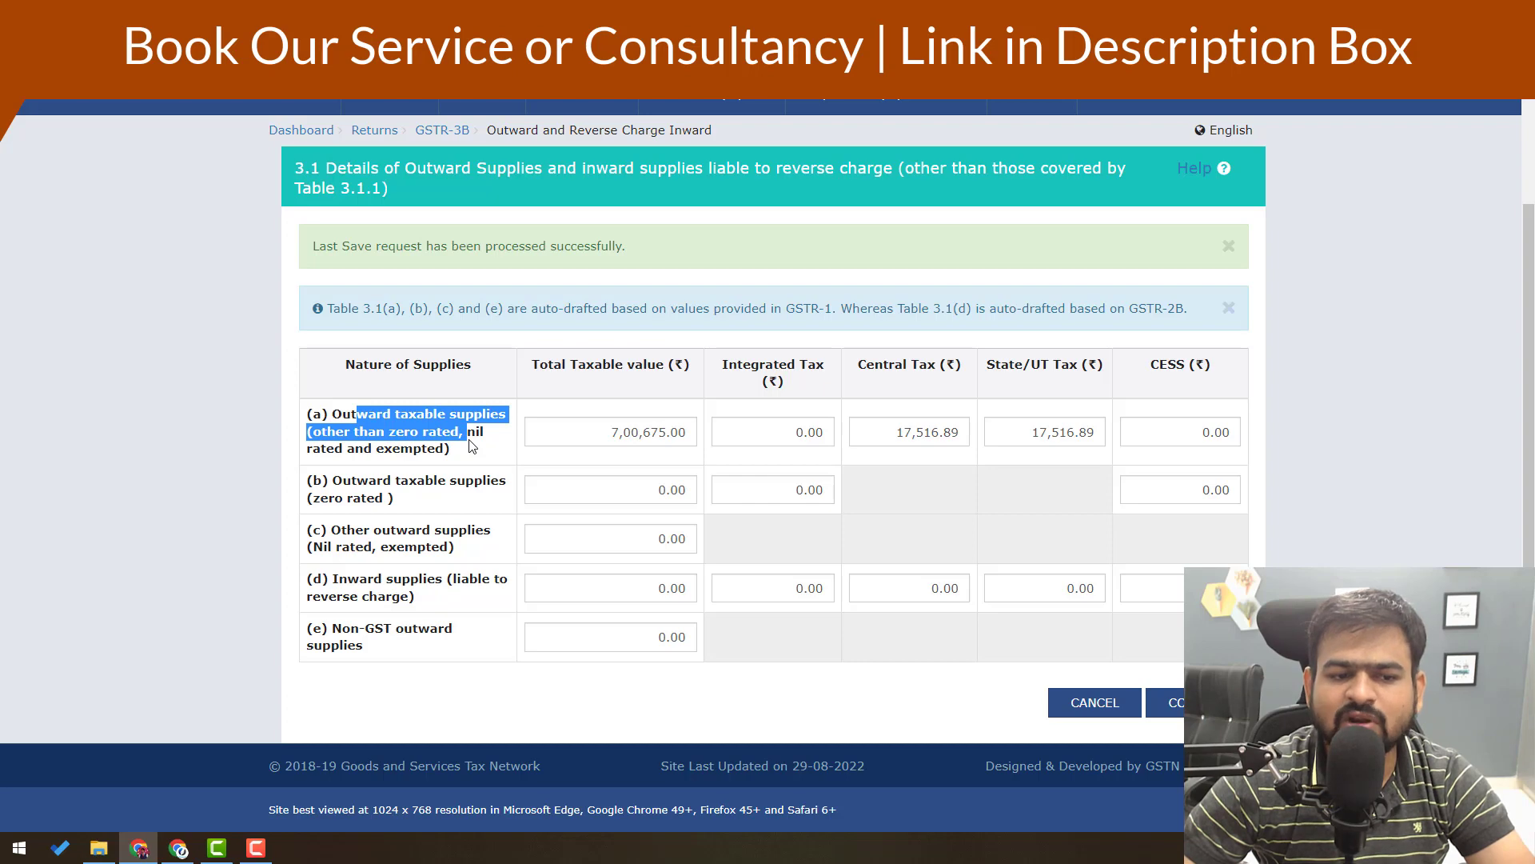
{"action": "left_click_drag", "start_coordinate": [342, 414], "coordinate": [481, 416]}
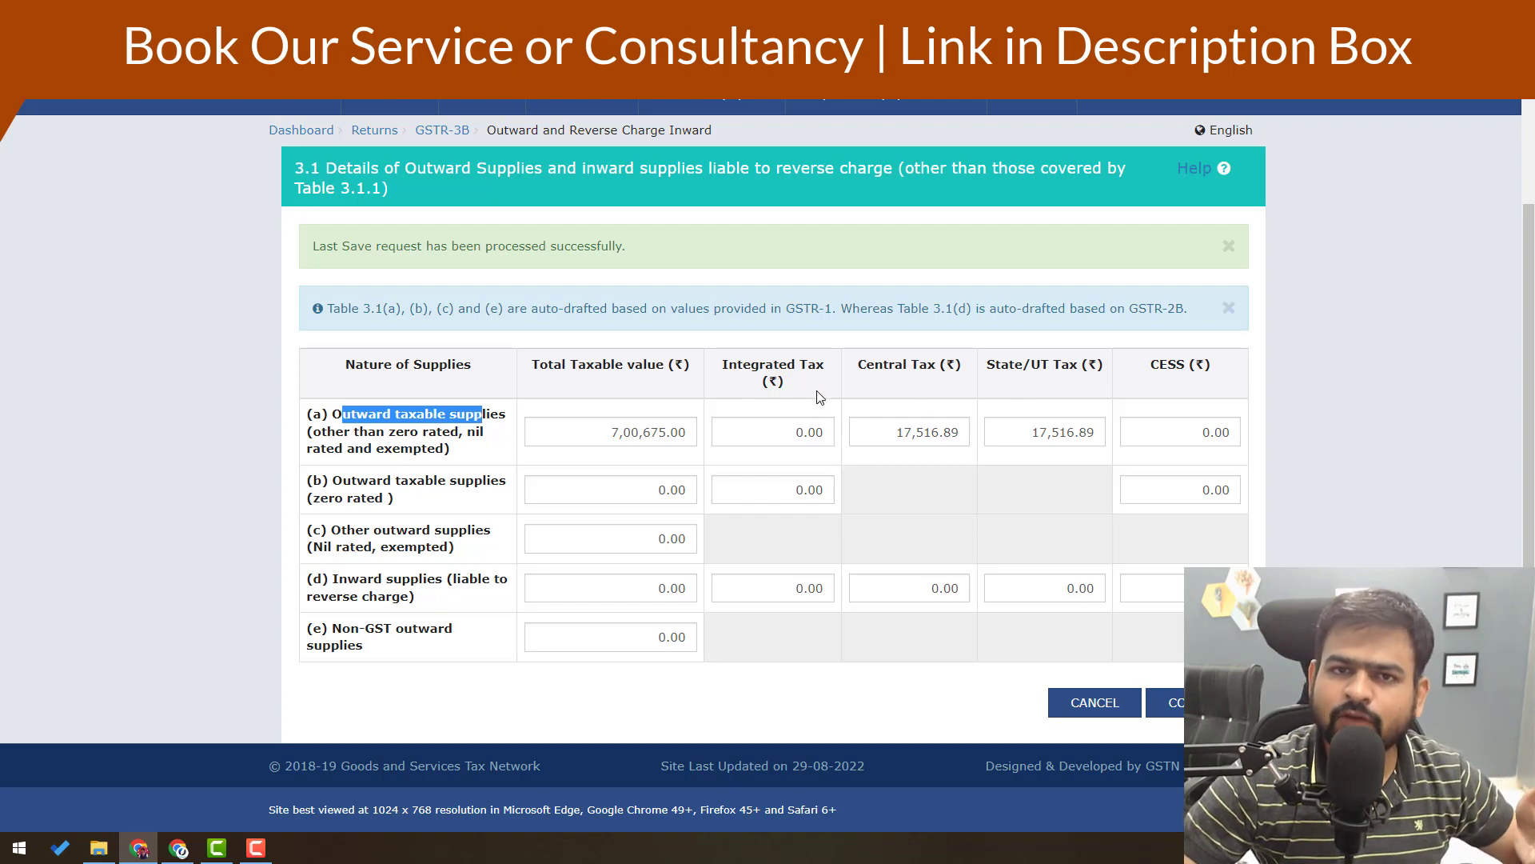
{"action": "left_click_drag", "start_coordinate": [610, 433], "coordinate": [685, 440]}
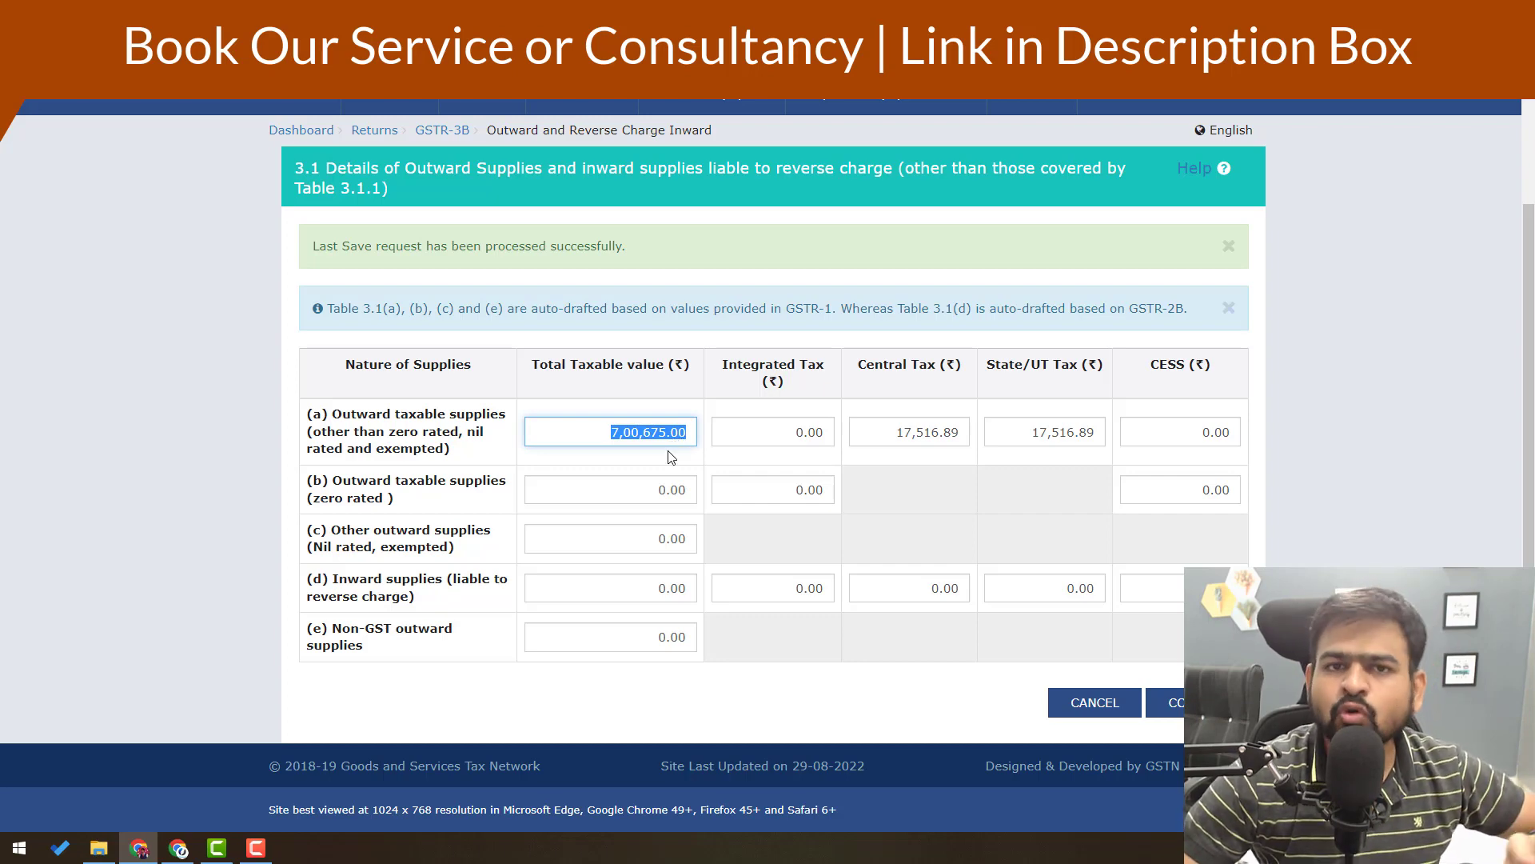
{"action": "left_click", "coordinate": [327, 491]}
{"action": "triple_click", "coordinate": [327, 491]}
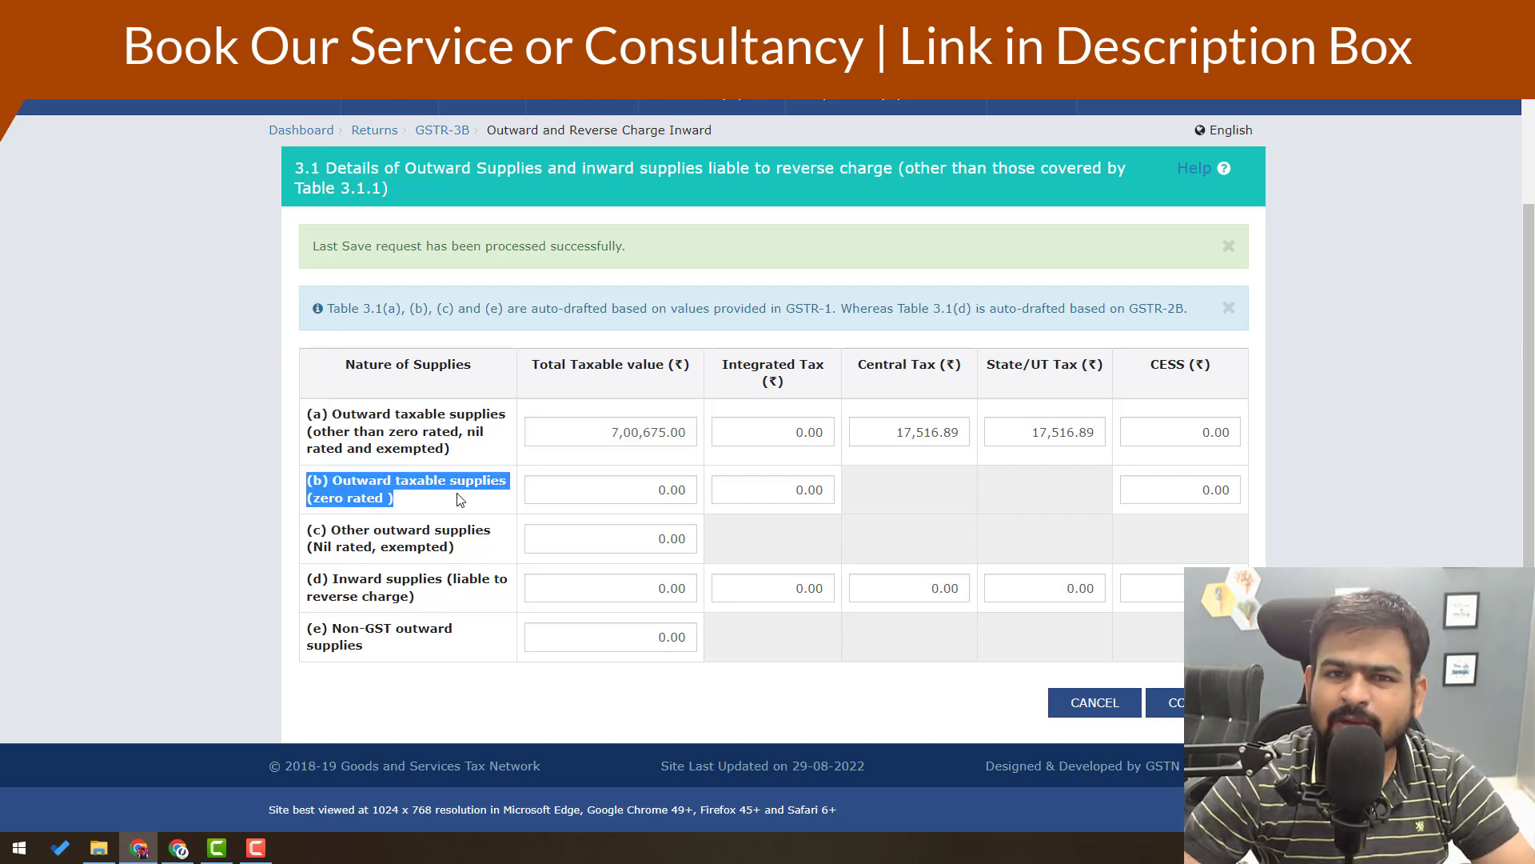
{"action": "left_click_drag", "start_coordinate": [333, 547], "coordinate": [458, 573]}
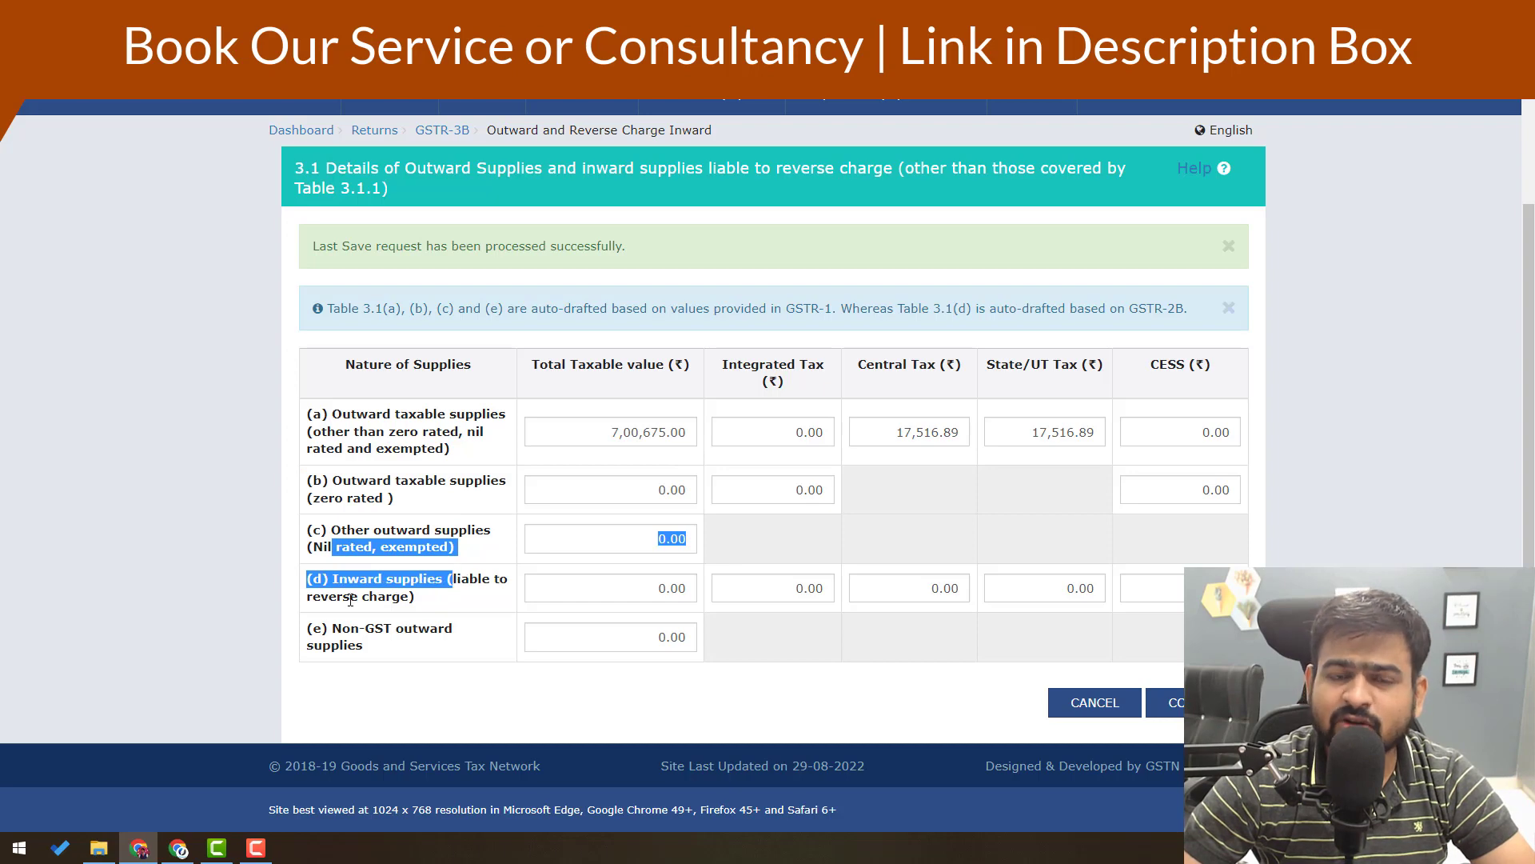
{"action": "left_click_drag", "start_coordinate": [351, 597], "coordinate": [422, 612]}
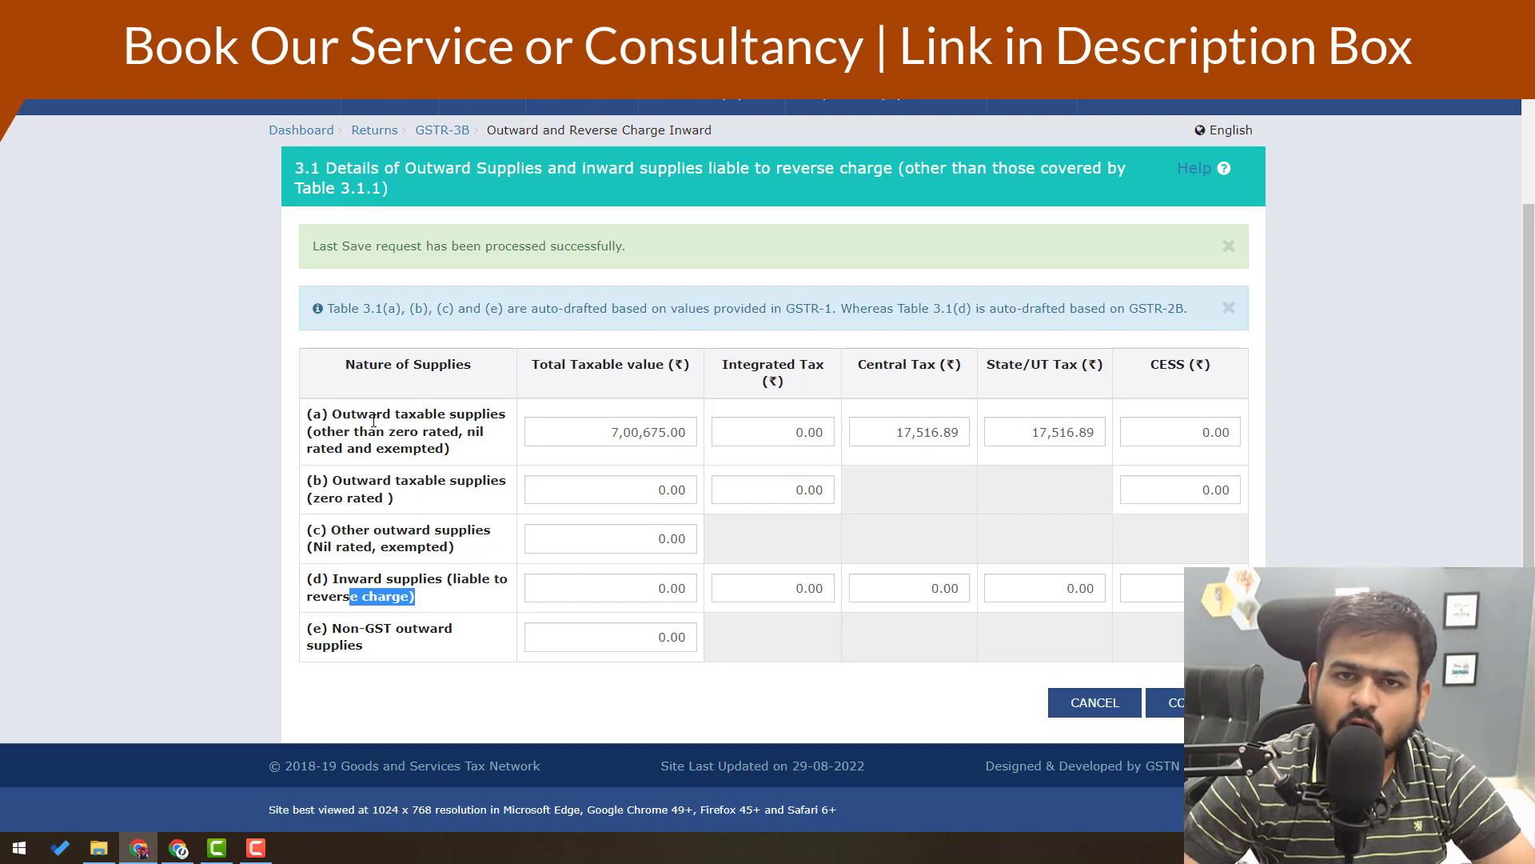
{"action": "left_click_drag", "start_coordinate": [342, 413], "coordinate": [495, 471]}
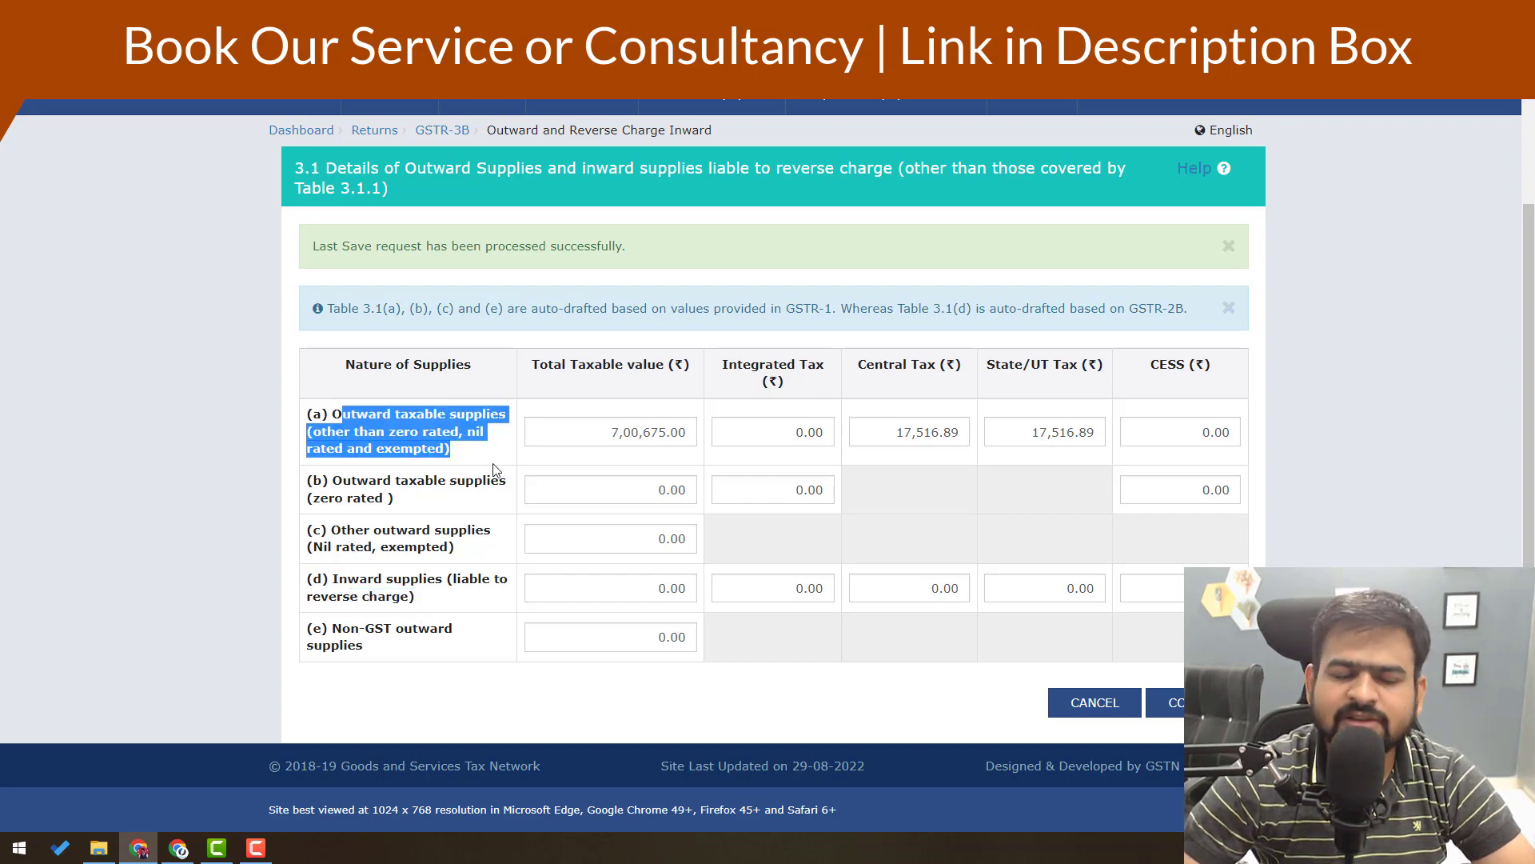
{"action": "double_click", "coordinate": [616, 432]}
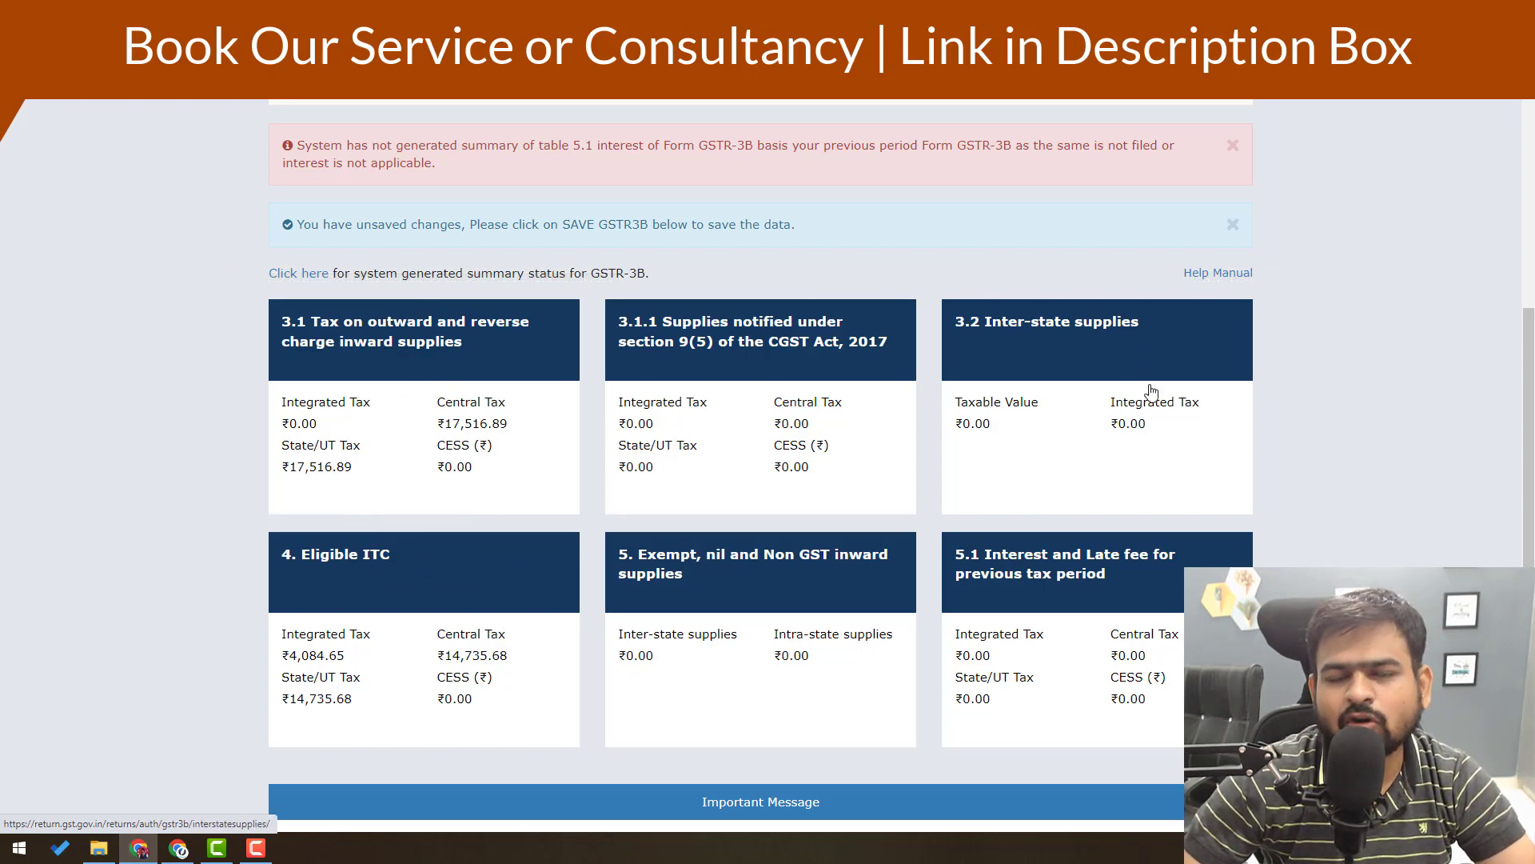
- Open table 3.2 for inter-state supplies and select 07 - Delhi as the place of supply for unregistered persons
{"action": "left_click", "coordinate": [1046, 369]}
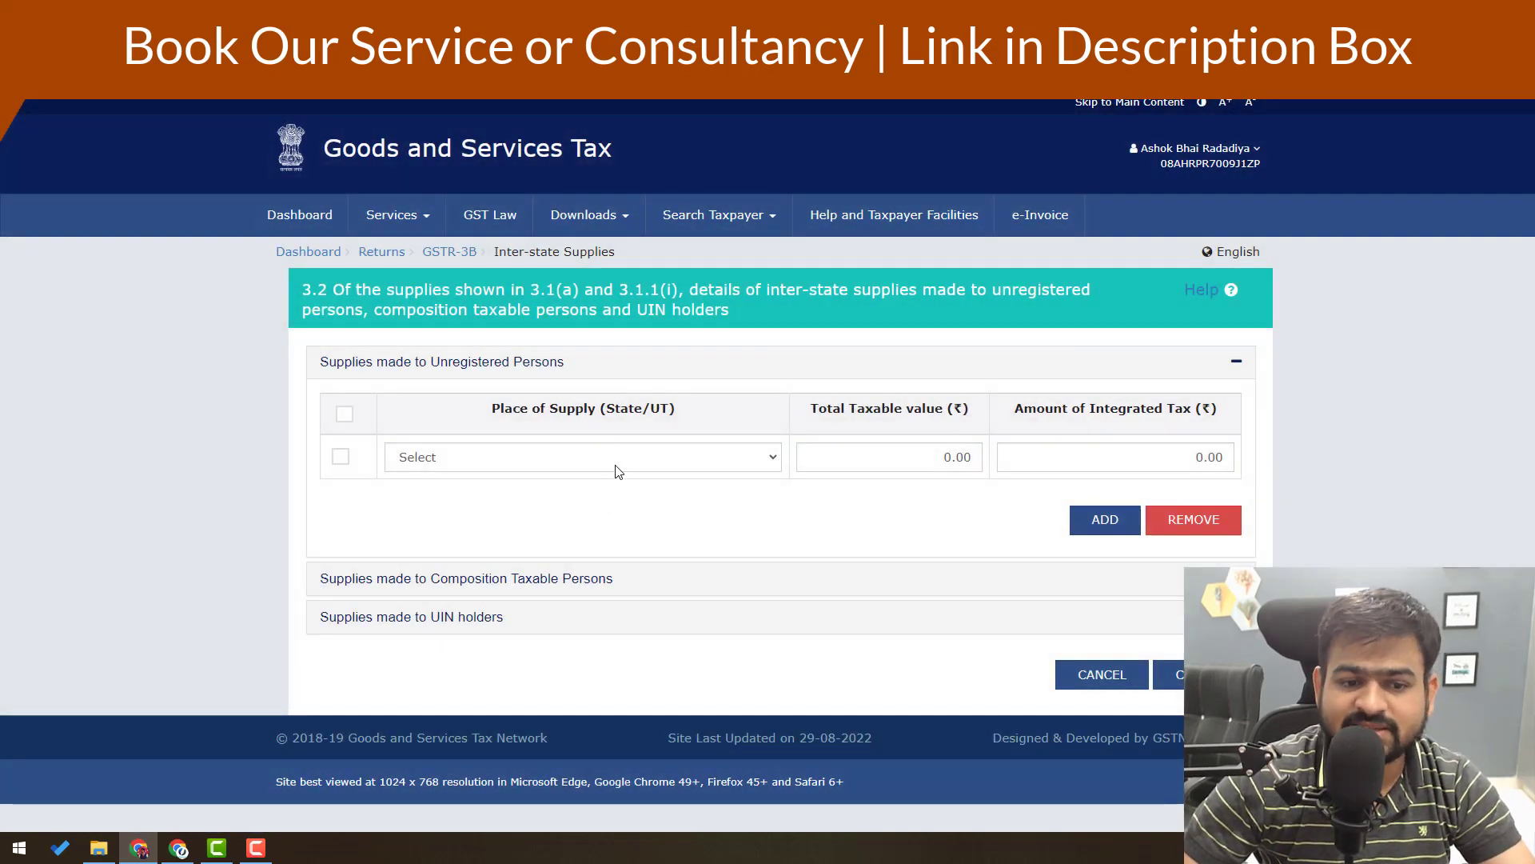
{"action": "left_click", "coordinate": [613, 465]}
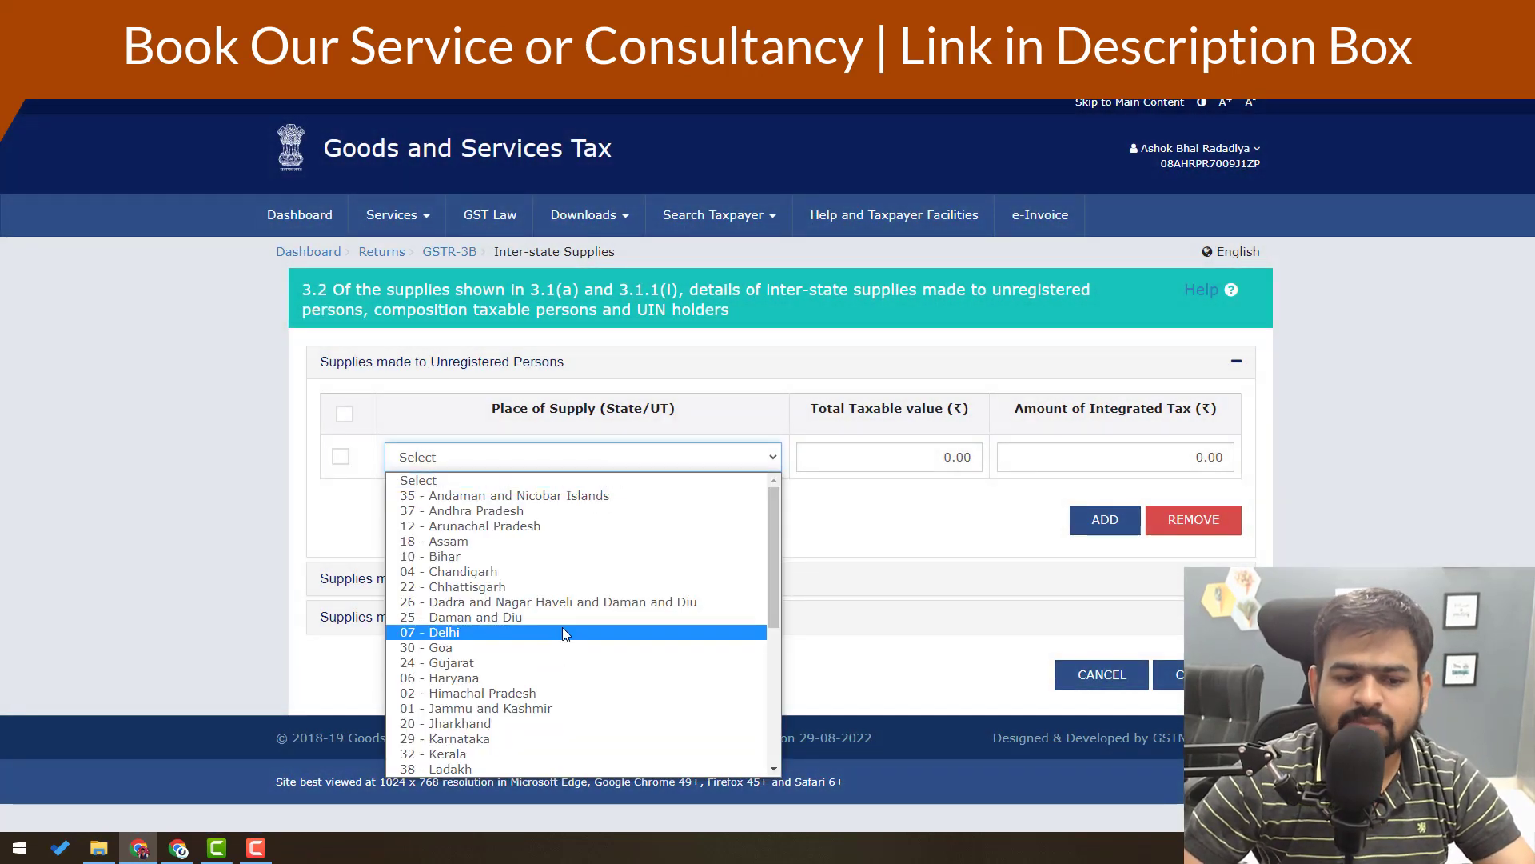
{"action": "left_click", "coordinate": [561, 628]}
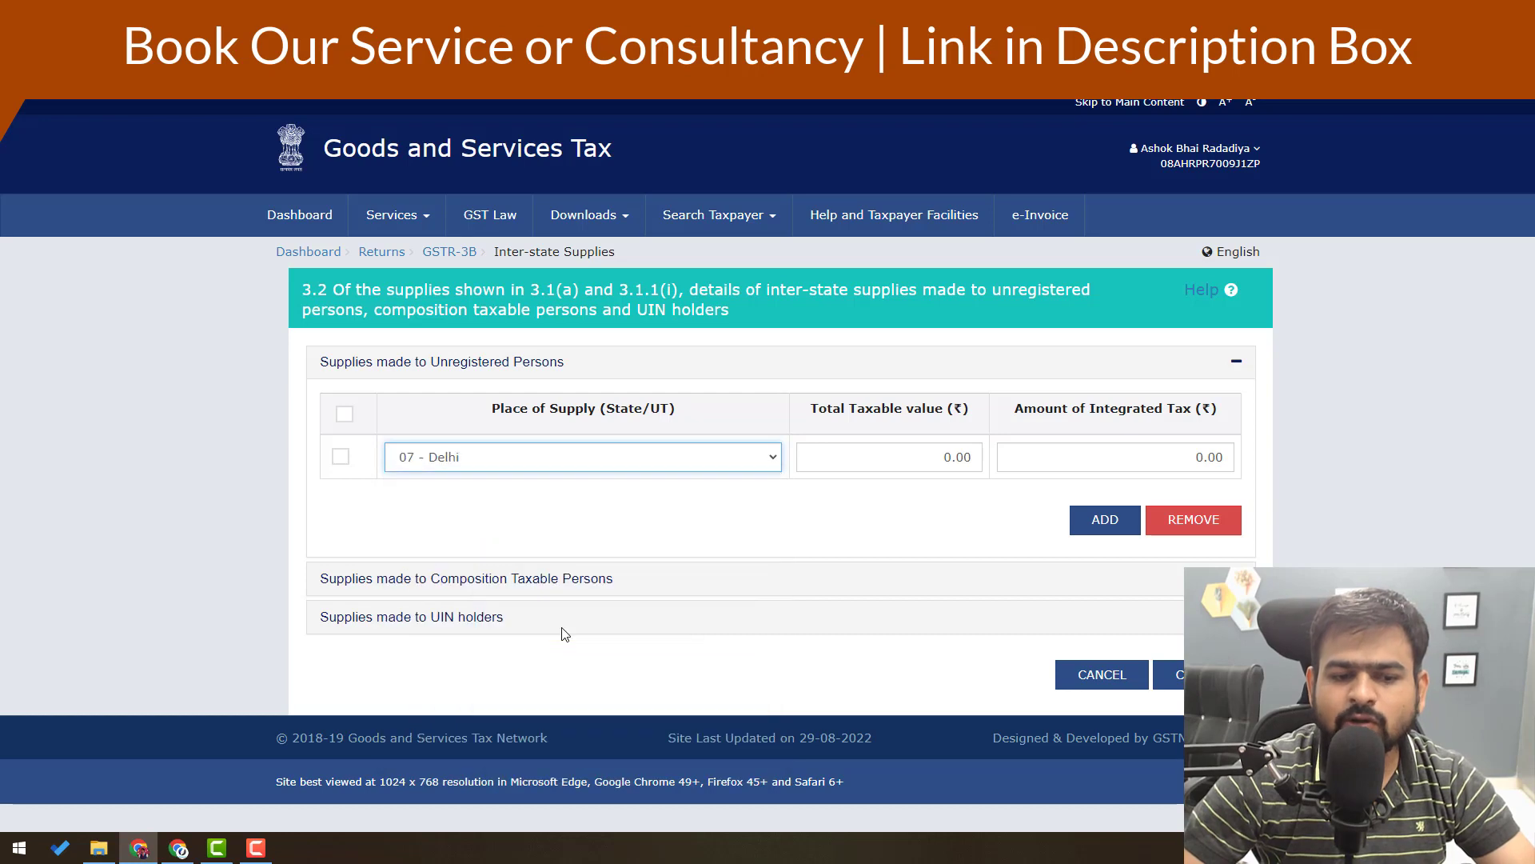
{"action": "left_click", "coordinate": [926, 453]}
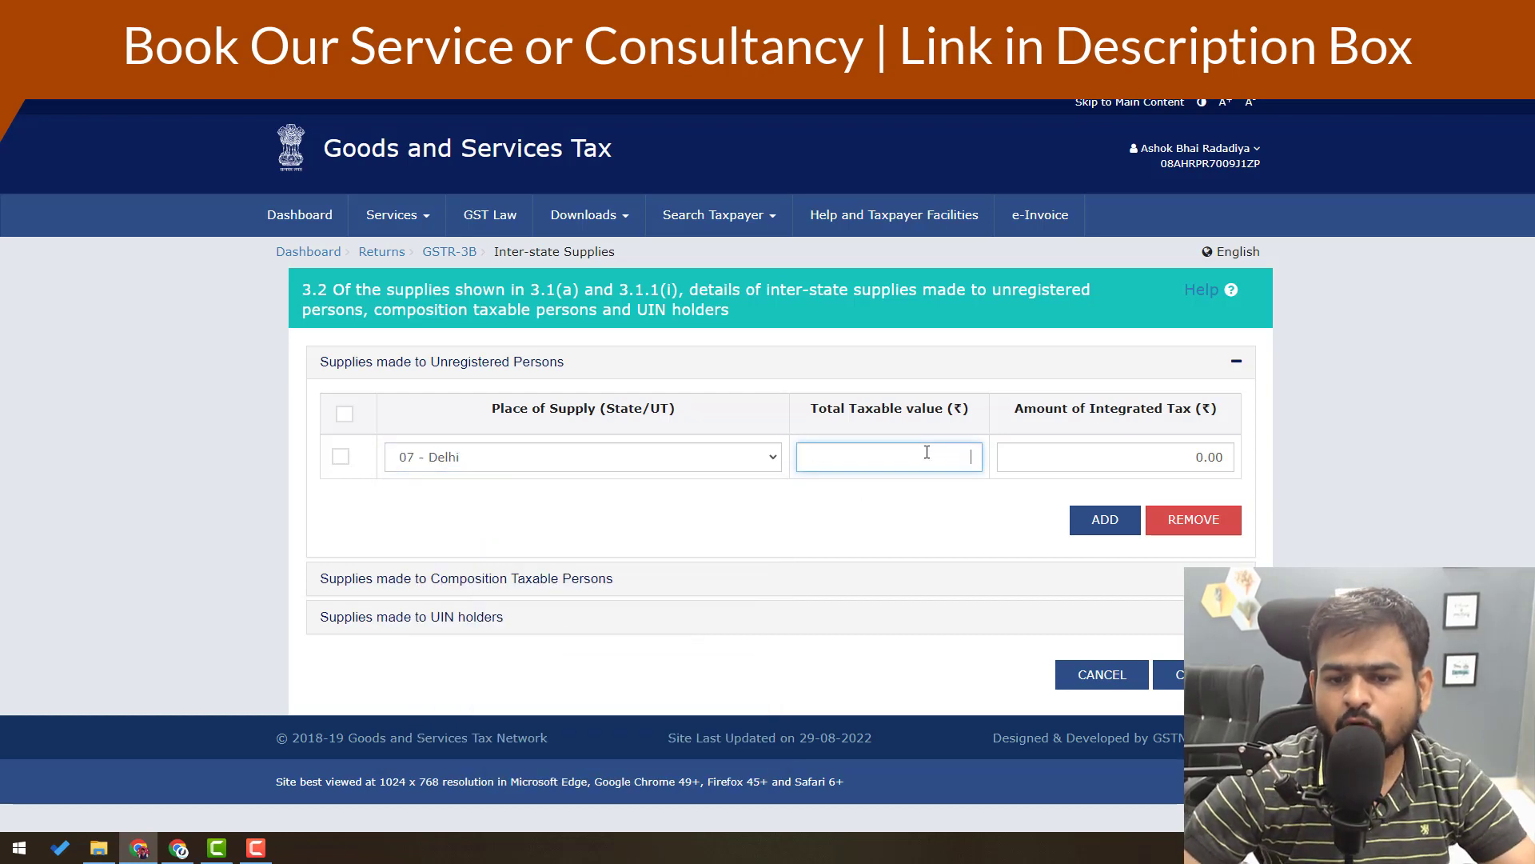
{"action": "left_click", "coordinate": [1177, 460]}
{"action": "left_click", "coordinate": [930, 505]}
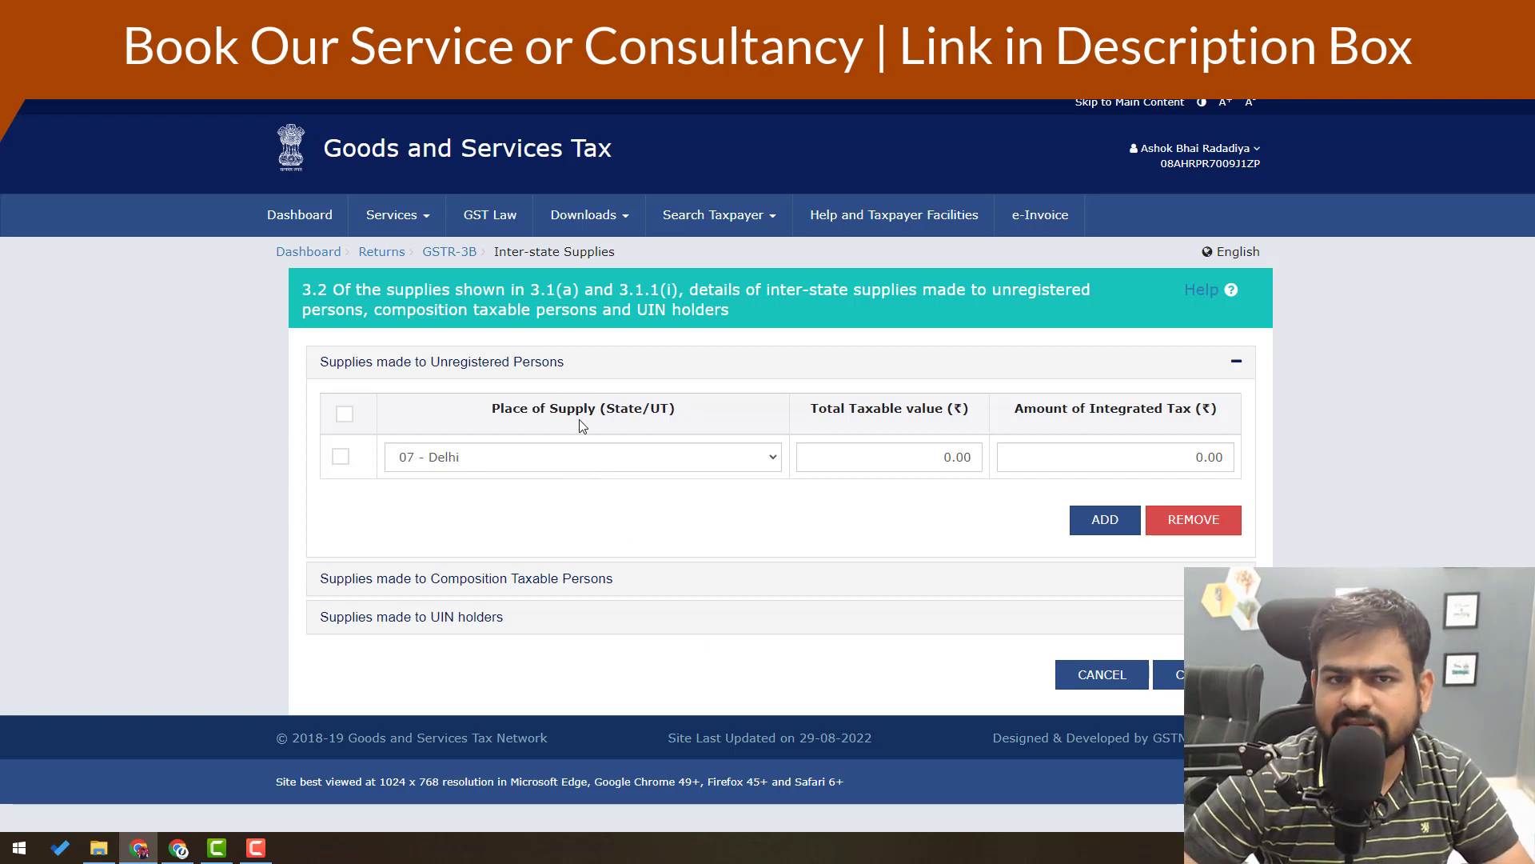
- Change the place of supply for supplies made to unregistered persons to 10 - Bihar
{"action": "left_click", "coordinate": [621, 471]}
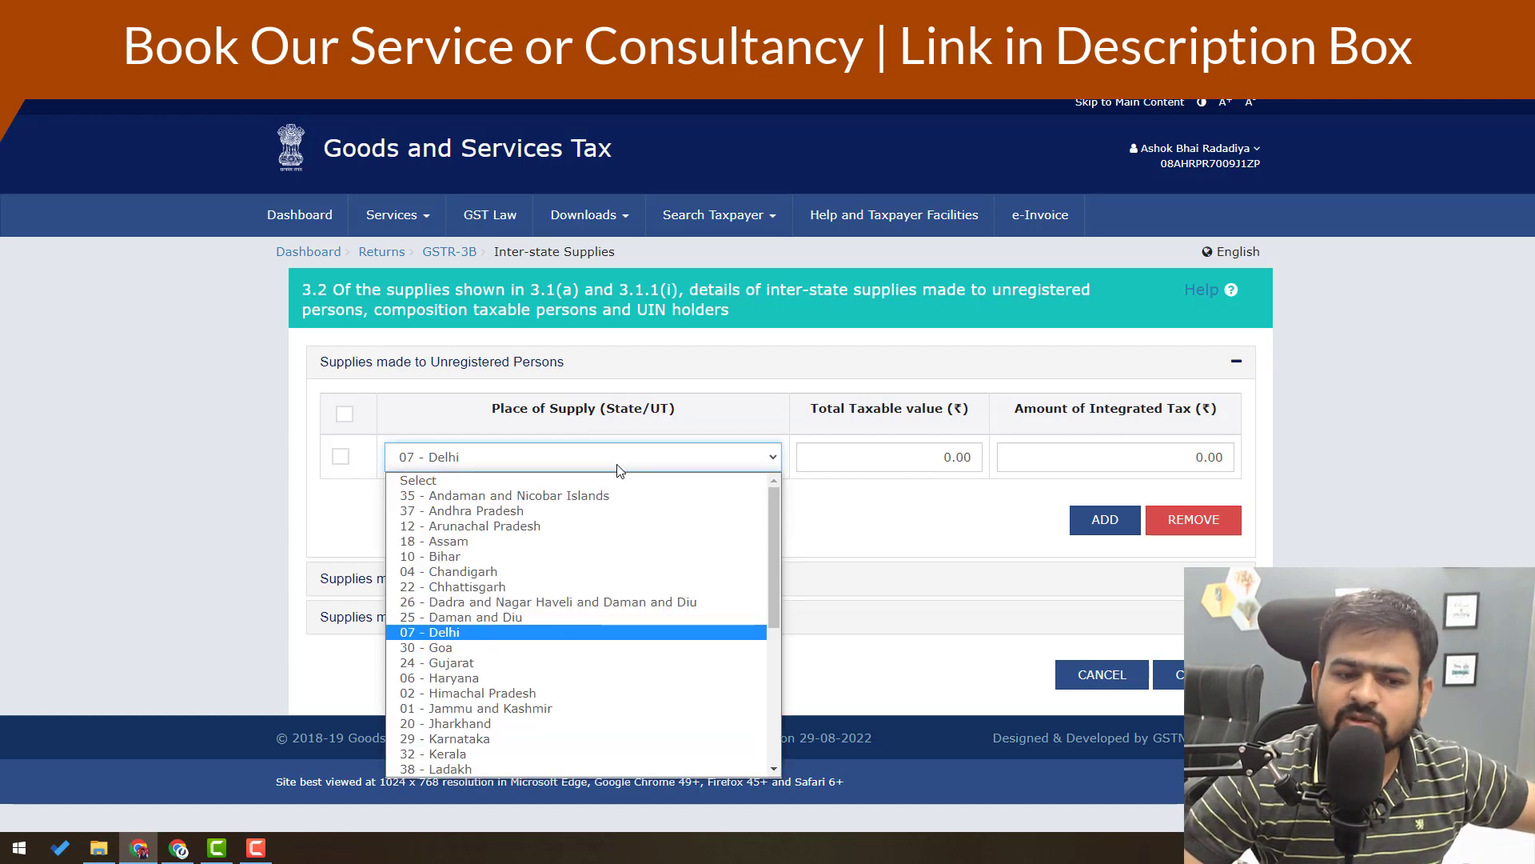
{"action": "left_click", "coordinate": [540, 557]}
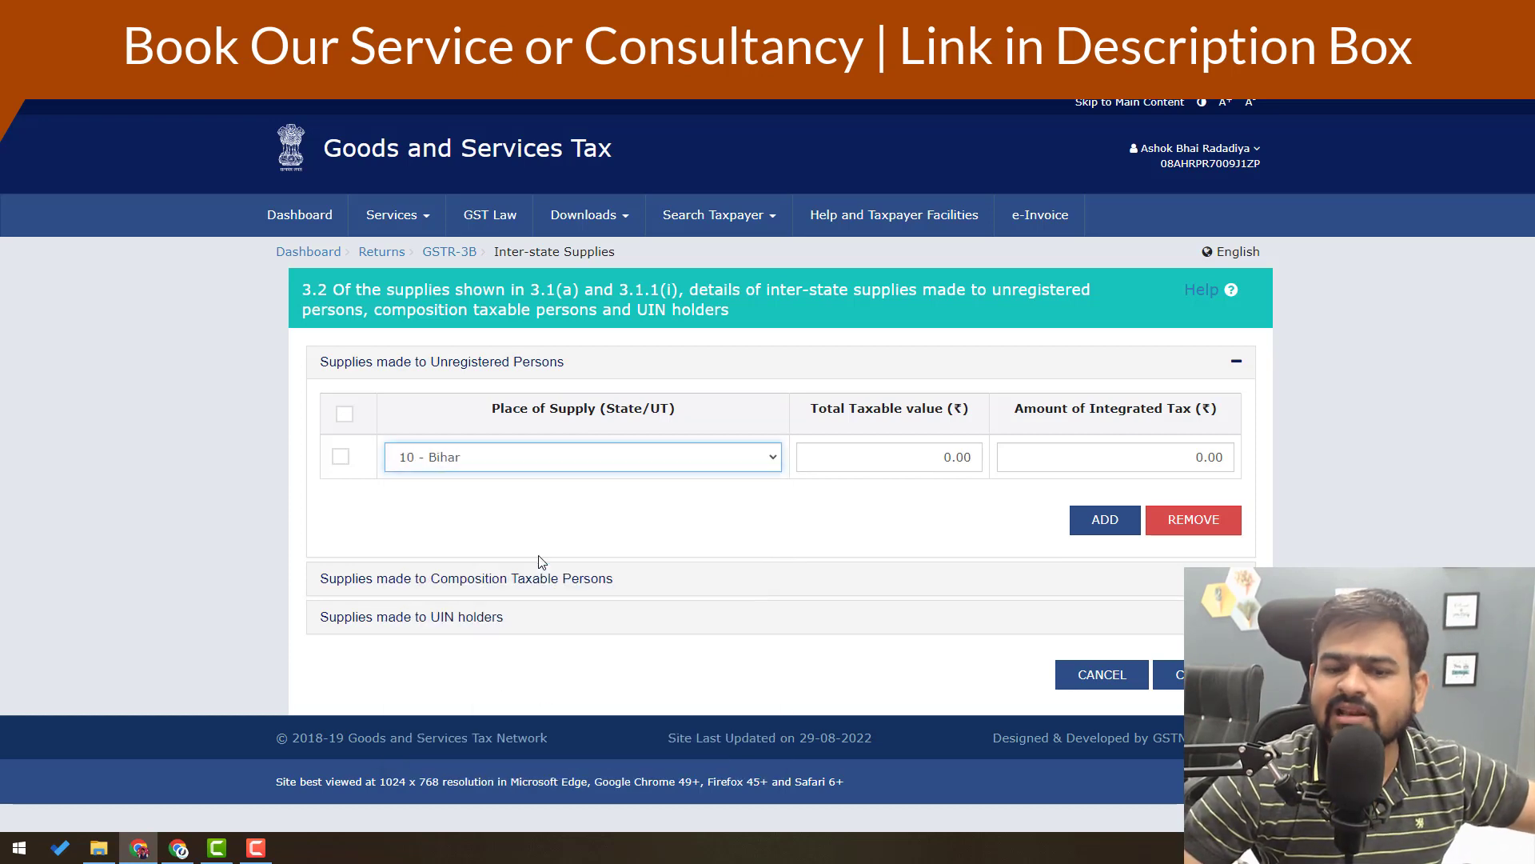
{"action": "left_click", "coordinate": [887, 465]}
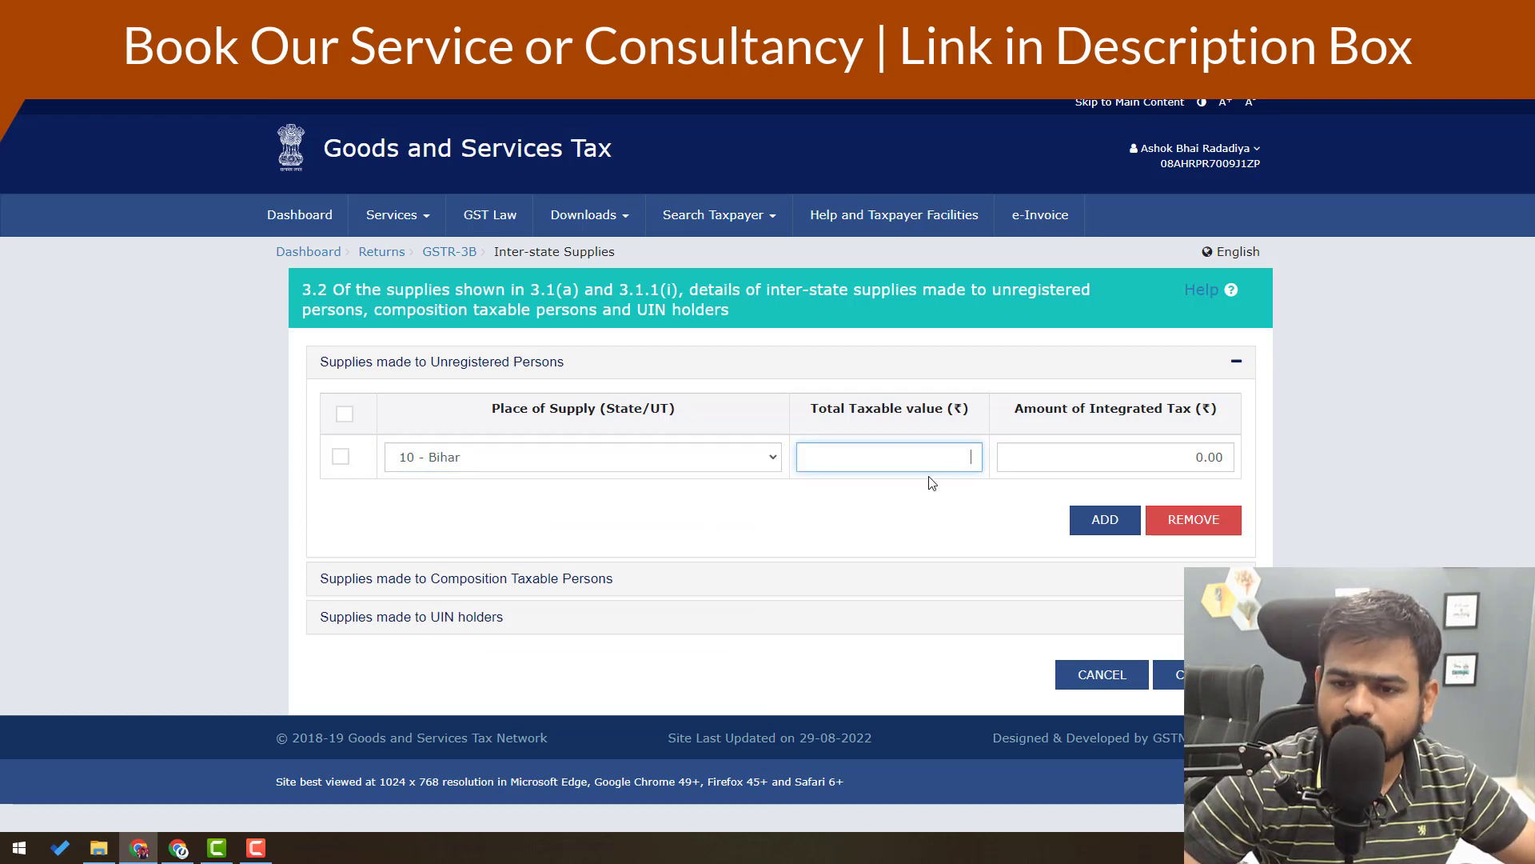
{"action": "left_click", "coordinate": [1124, 456]}
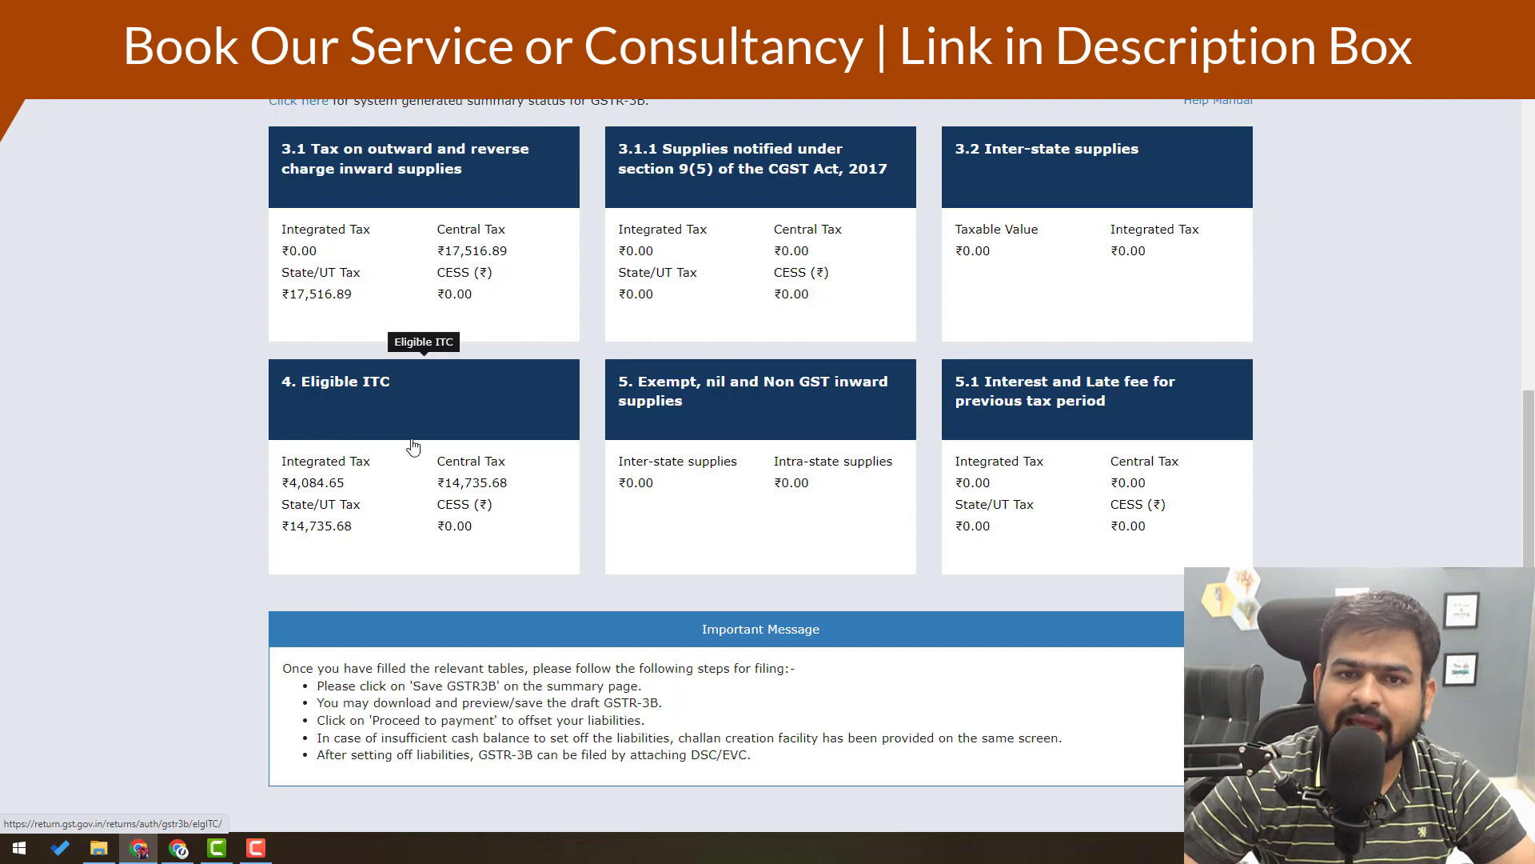
- Open table 4, Eligible ITC, and compare the entered and system-computed Integrated Tax for All other ITC
{"action": "left_click", "coordinate": [449, 442]}
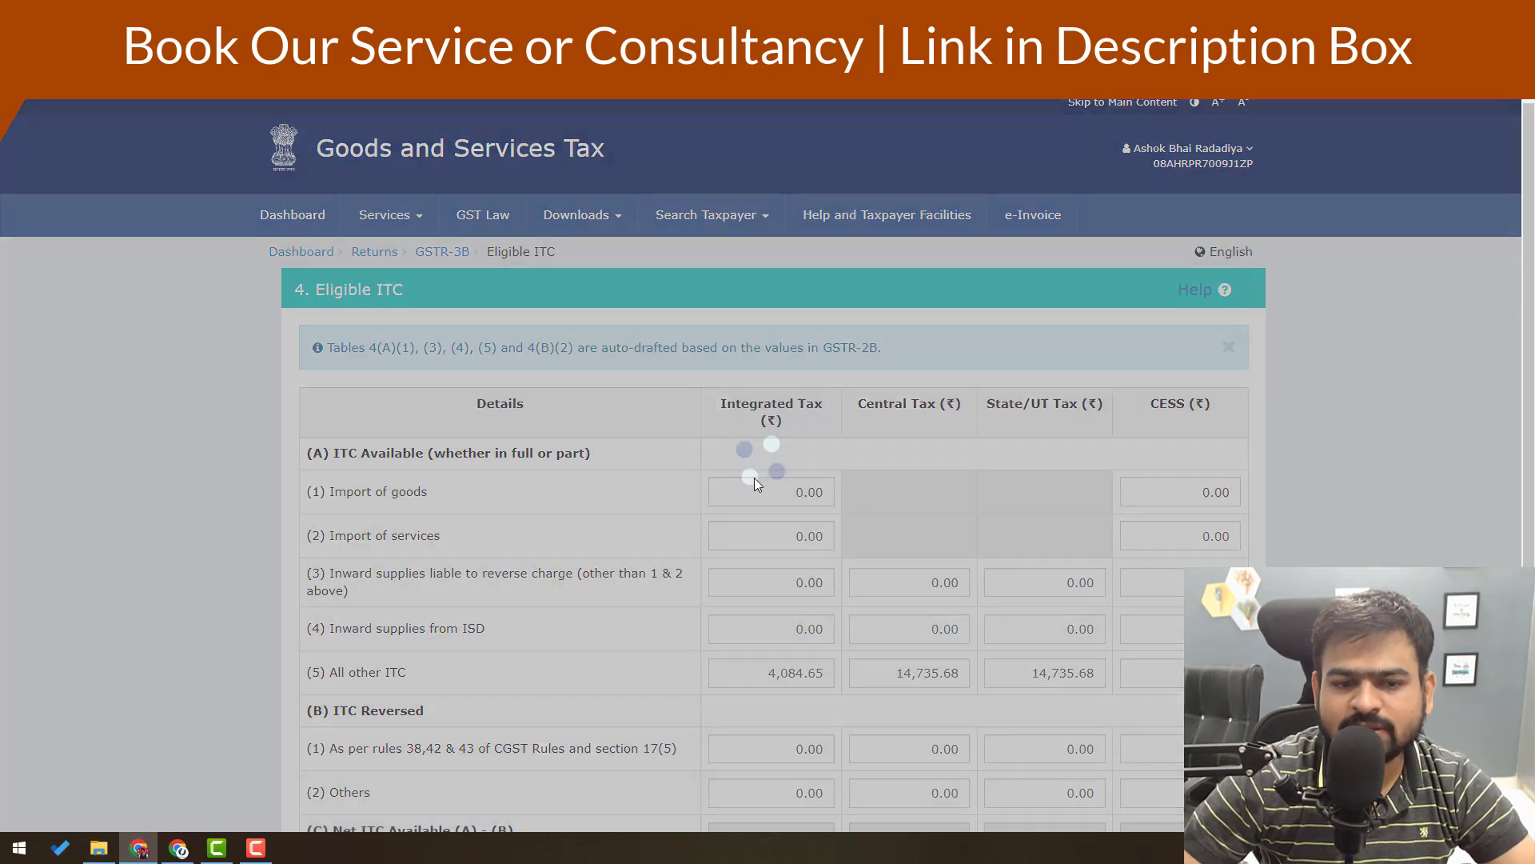
{"action": "scroll", "coordinate": [910, 570], "scroll_direction": "down", "scroll_amount": 2}
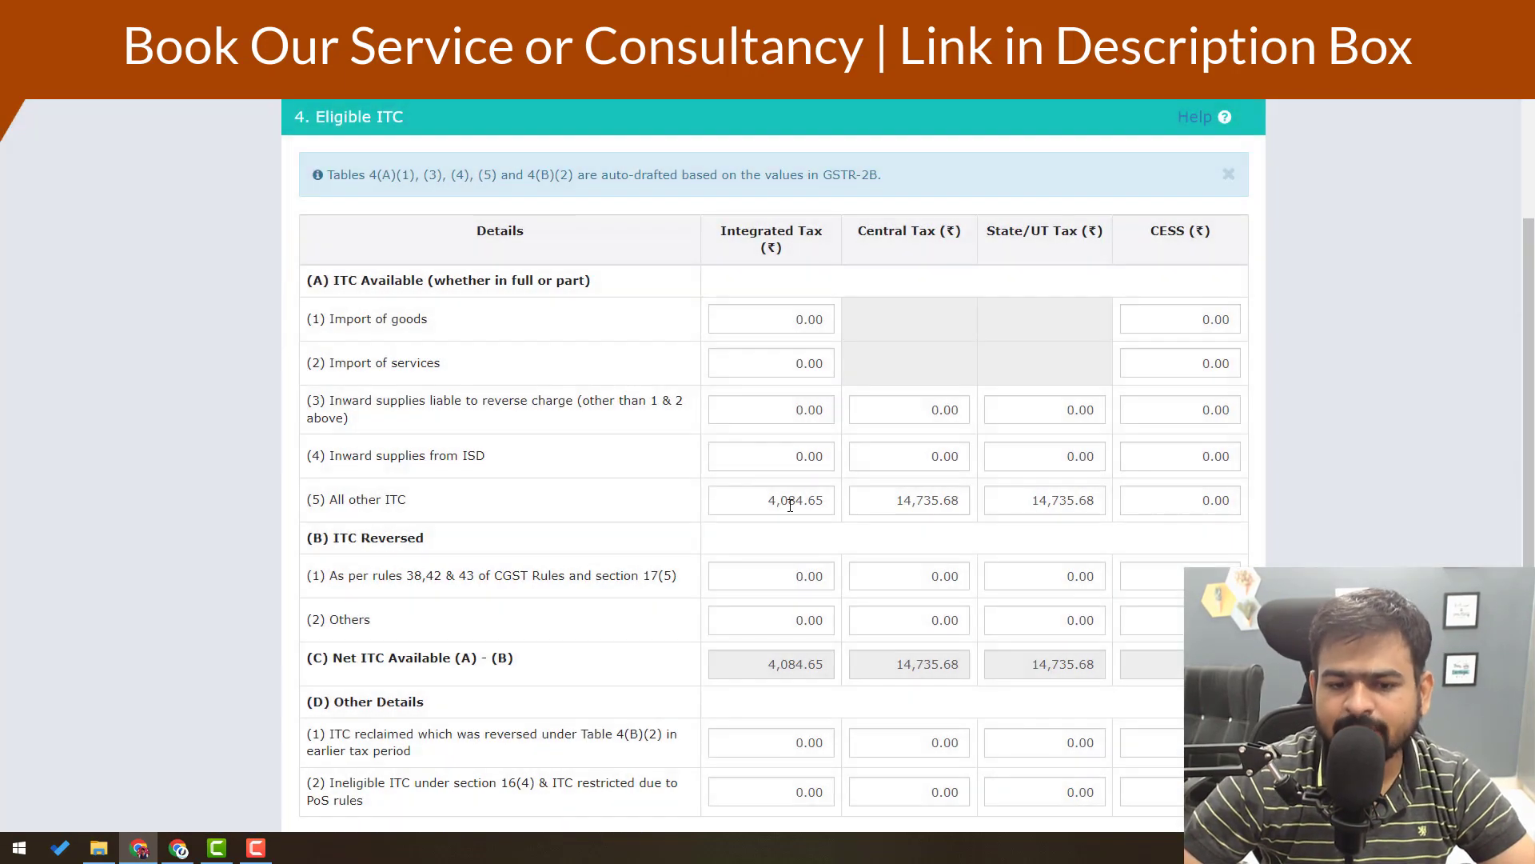
{"action": "mouse_move", "coordinate": [790, 505]}
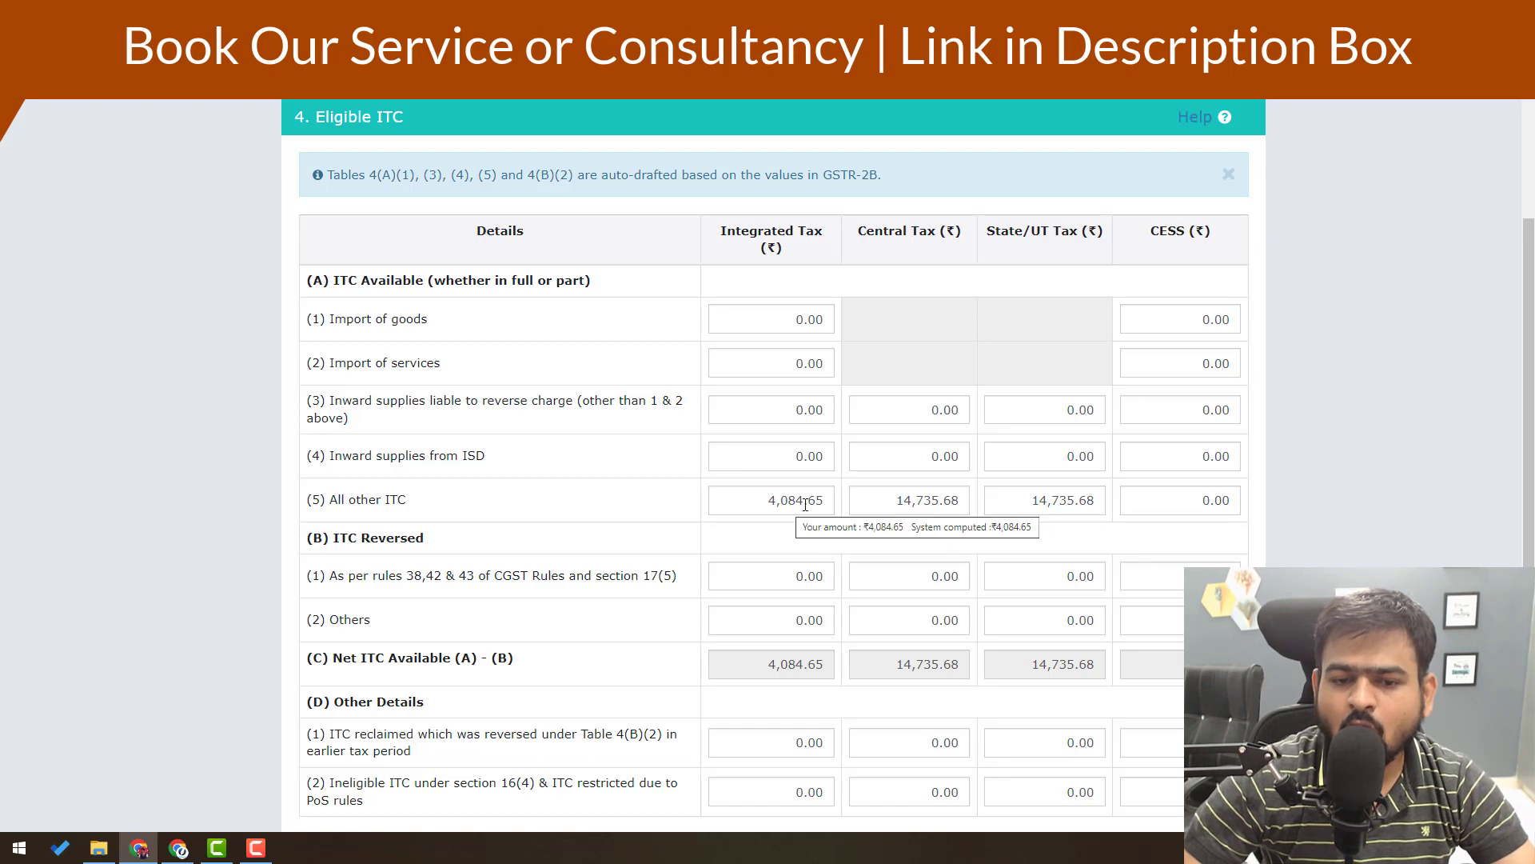
- Compare the entered and system-computed Central Tax and State/UT Tax for All other ITC
{"action": "left_click", "coordinate": [805, 501]}
{"action": "left_click", "coordinate": [942, 507]}
{"action": "left_click", "coordinate": [1052, 509]}
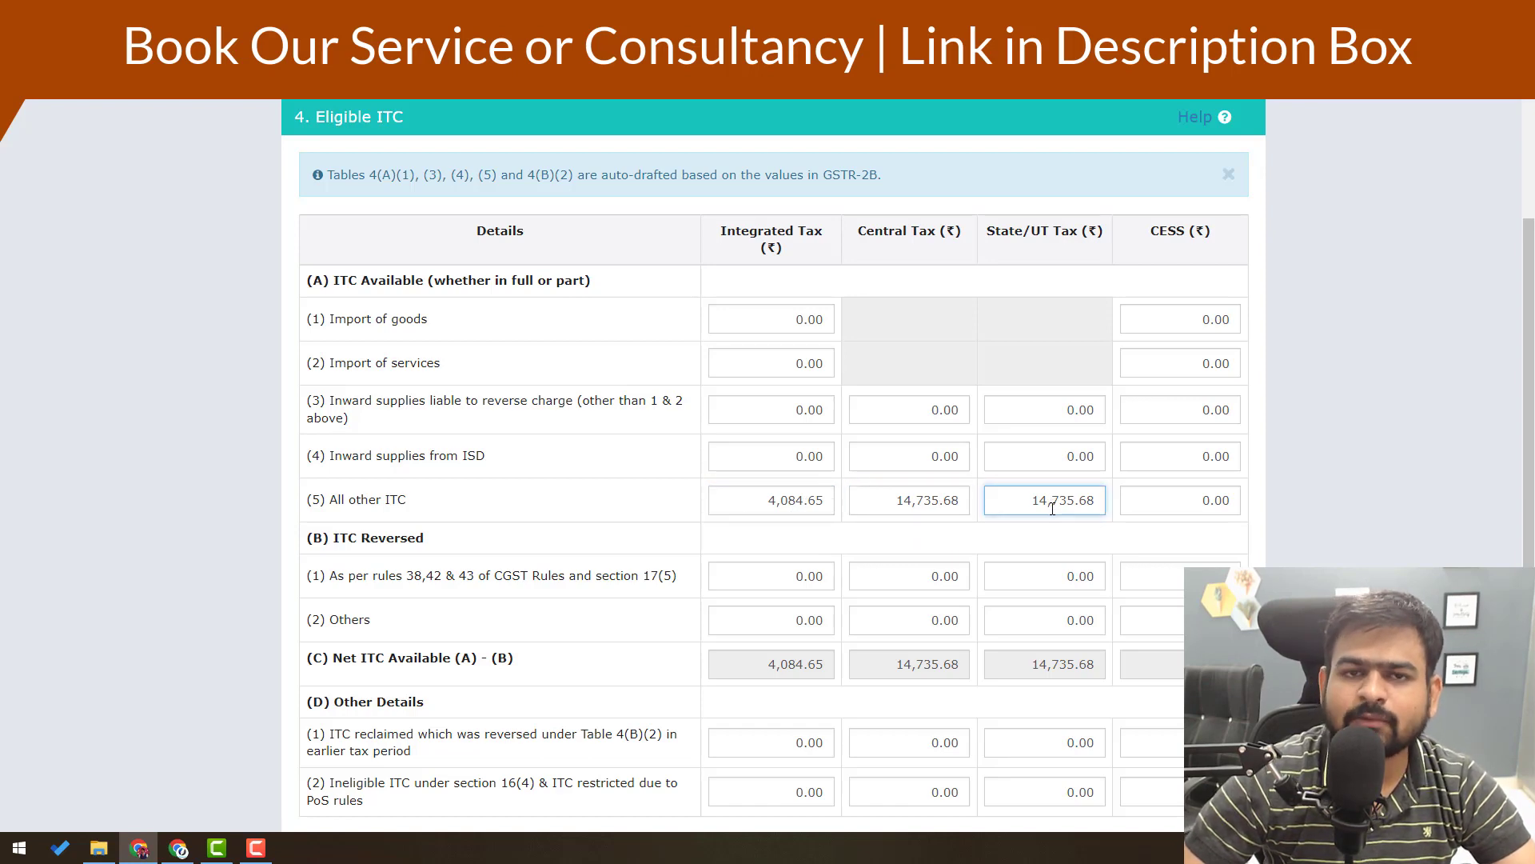
{"action": "mouse_move", "coordinate": [873, 501]}
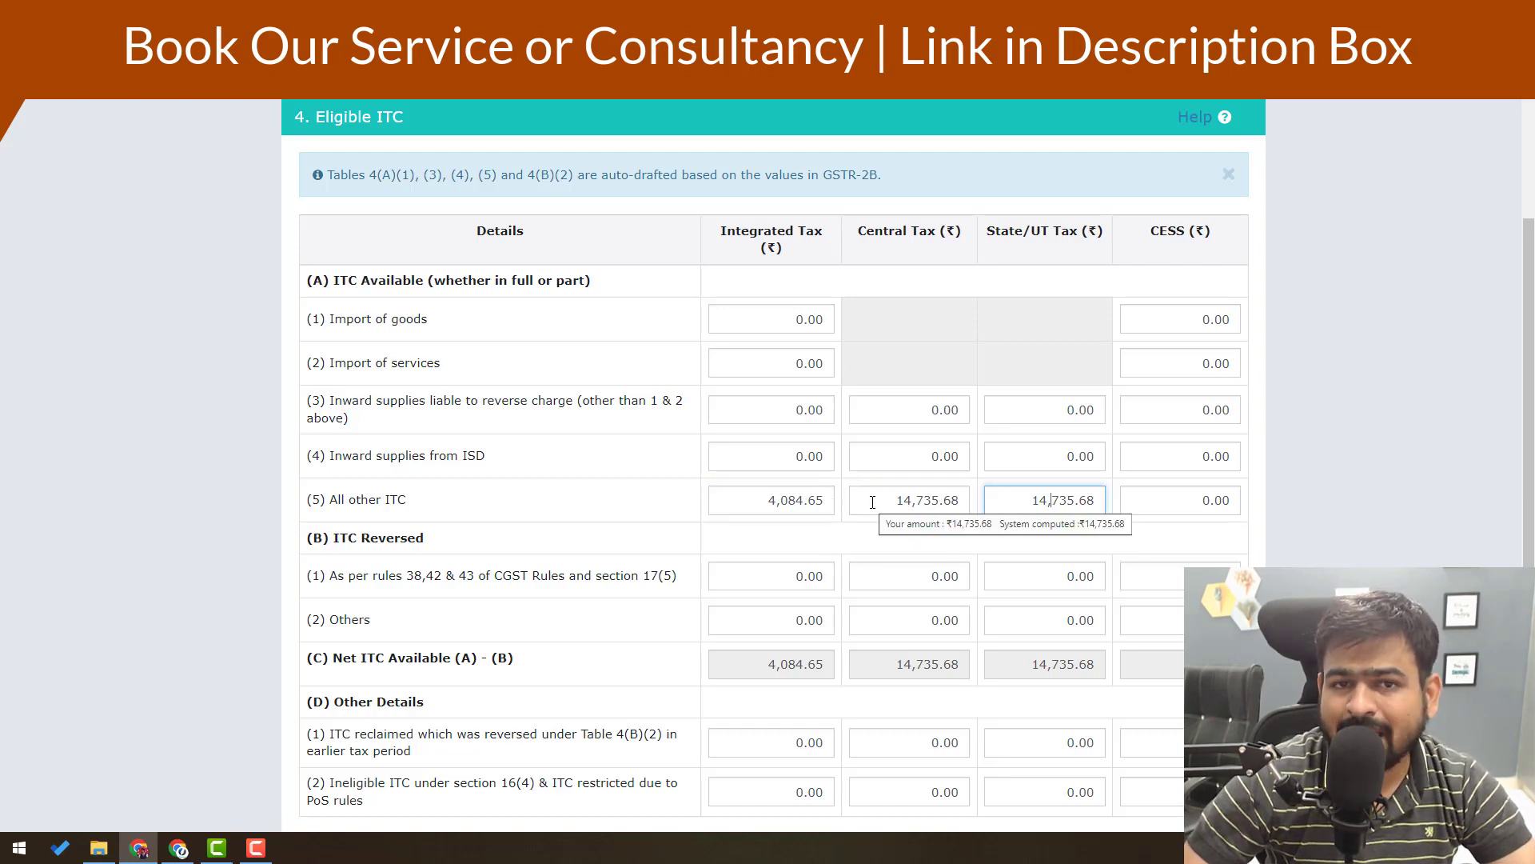
- Switch to the Purchase sheet in Google Sheets and check August's tax amounts in column G against table 4's All other ITC
{"action": "key", "text": "alt+Tab"}
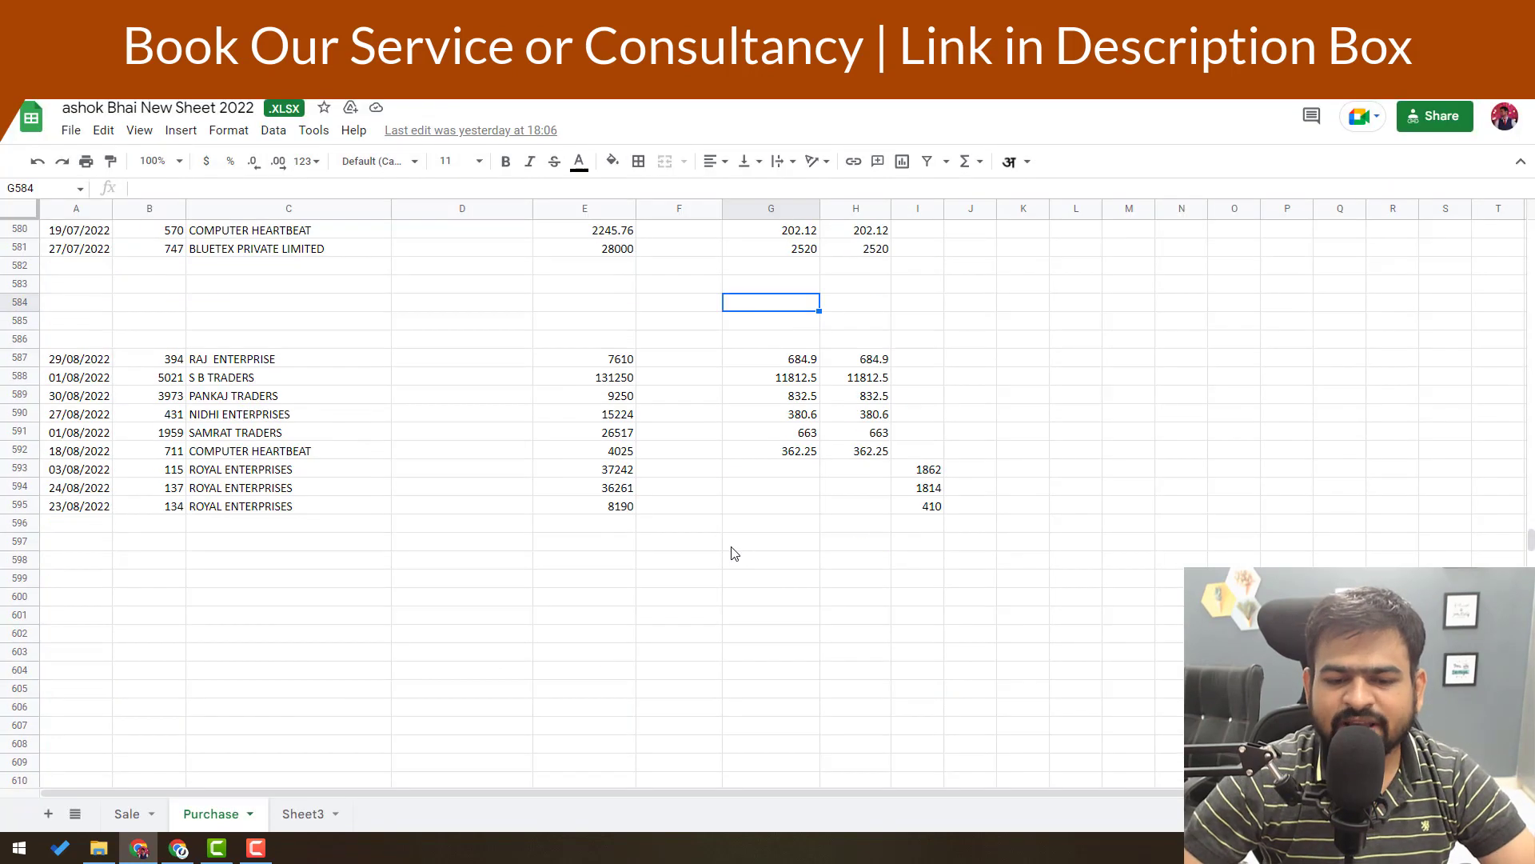
{"action": "scroll", "coordinate": [640, 528], "scroll_direction": "down", "scroll_amount": 1}
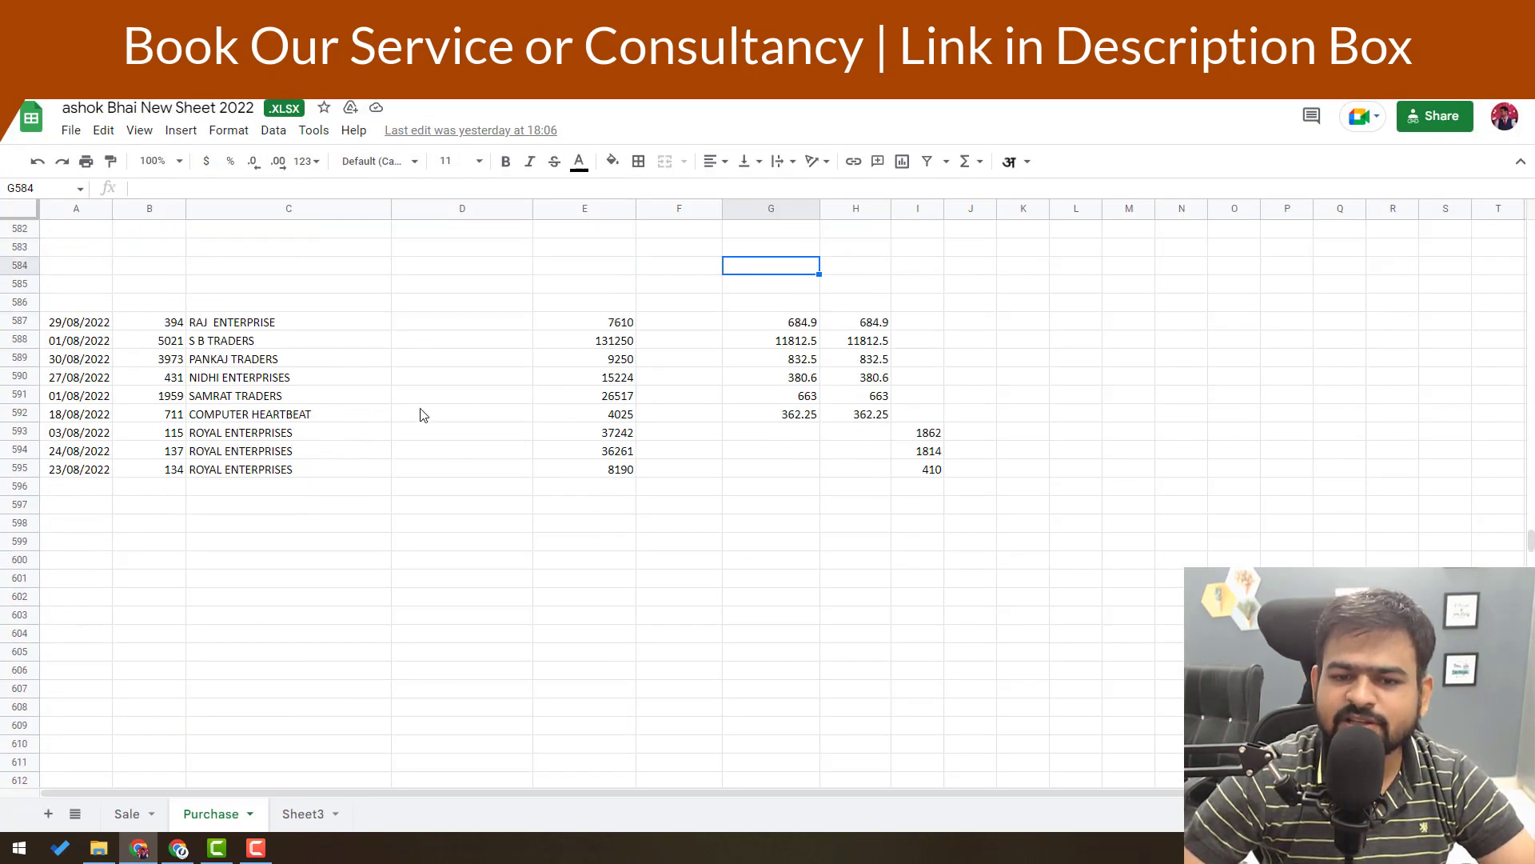
{"action": "left_click", "coordinate": [776, 308]}
{"action": "left_click", "coordinate": [804, 488], "text": "shift"}
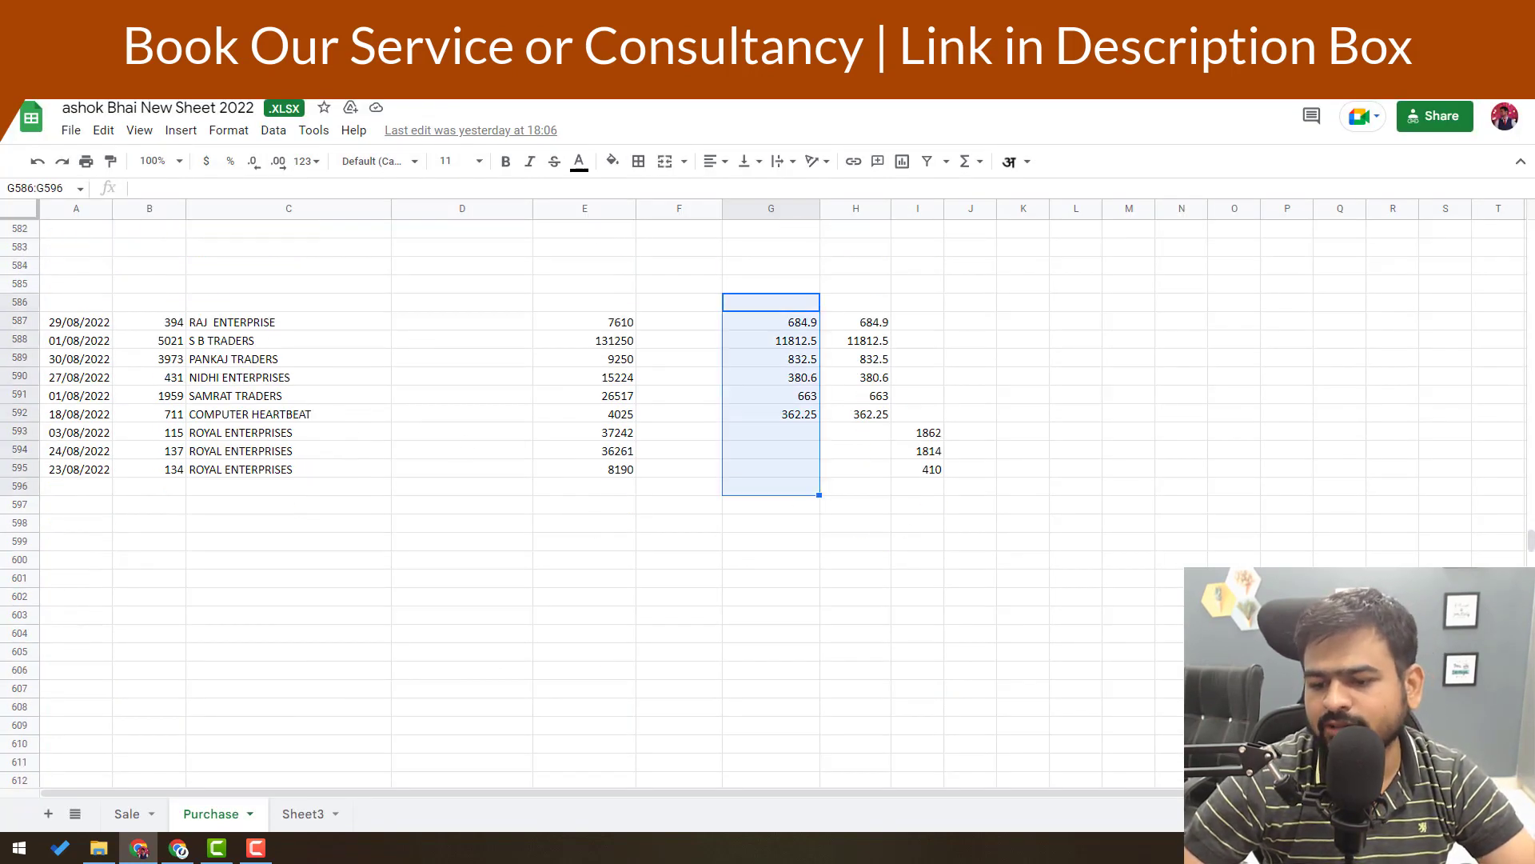
{"action": "key", "text": "alt+Tab"}
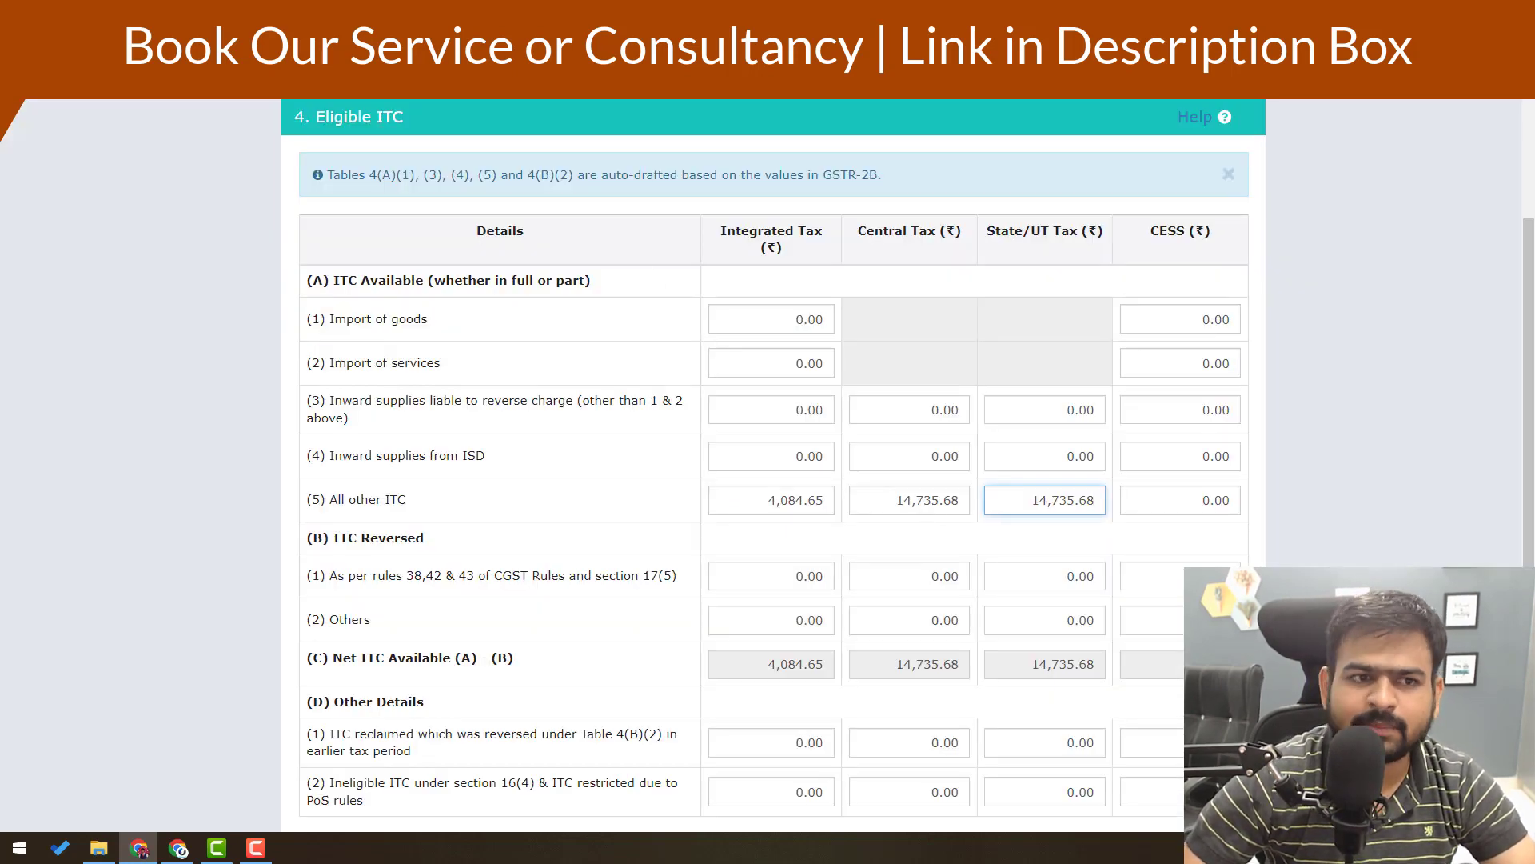
- Check August's tax amounts in column I of the Purchase sheet against the Integrated Tax for All other ITC
{"action": "key", "text": "alt+Tab"}
{"action": "left_click_drag", "start_coordinate": [917, 376], "coordinate": [935, 544]}
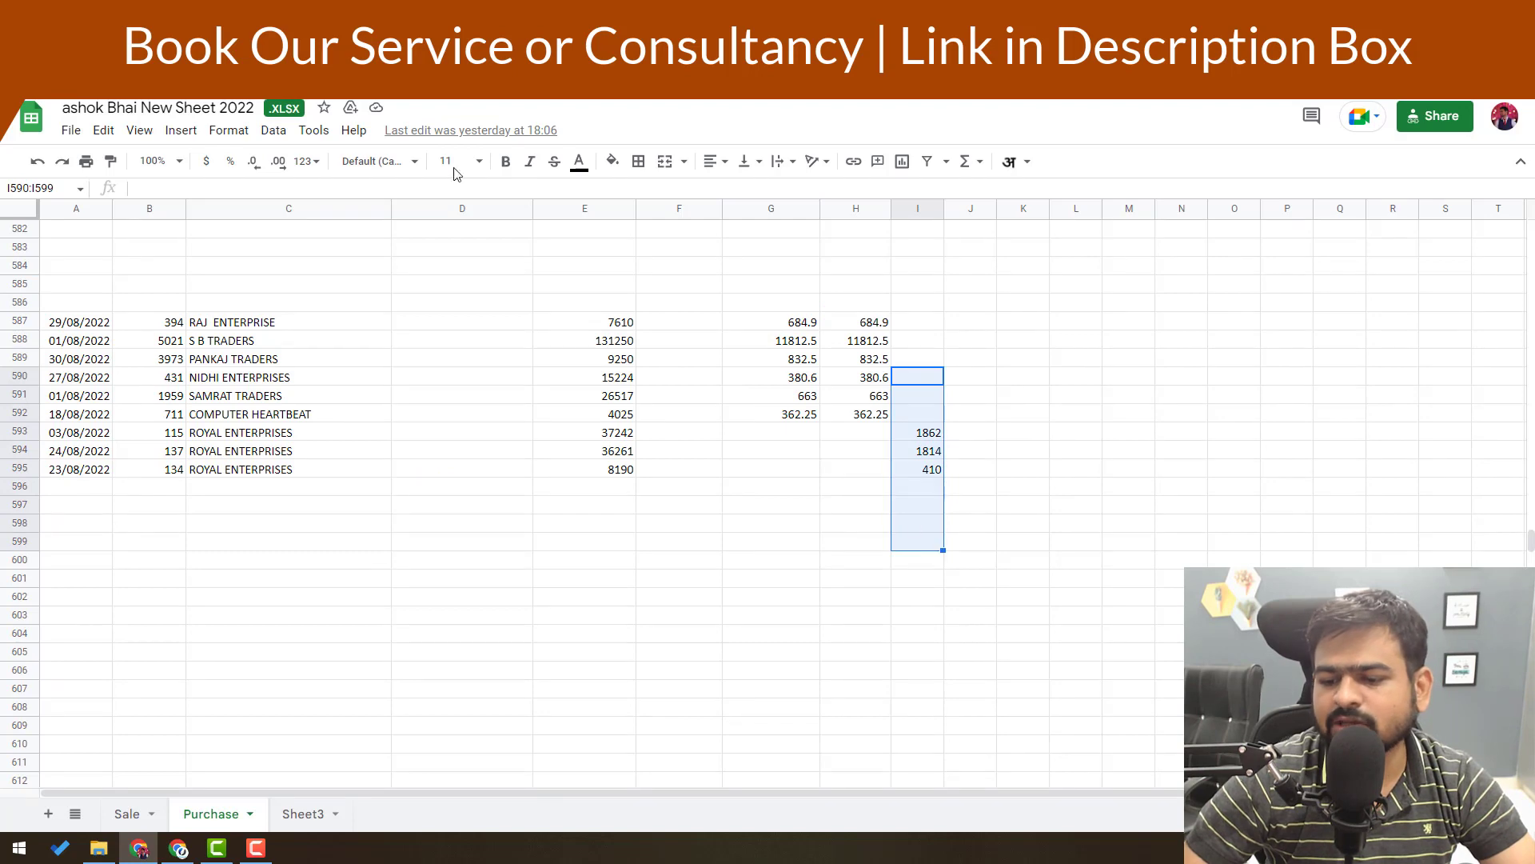
{"action": "key", "text": "alt+Tab"}
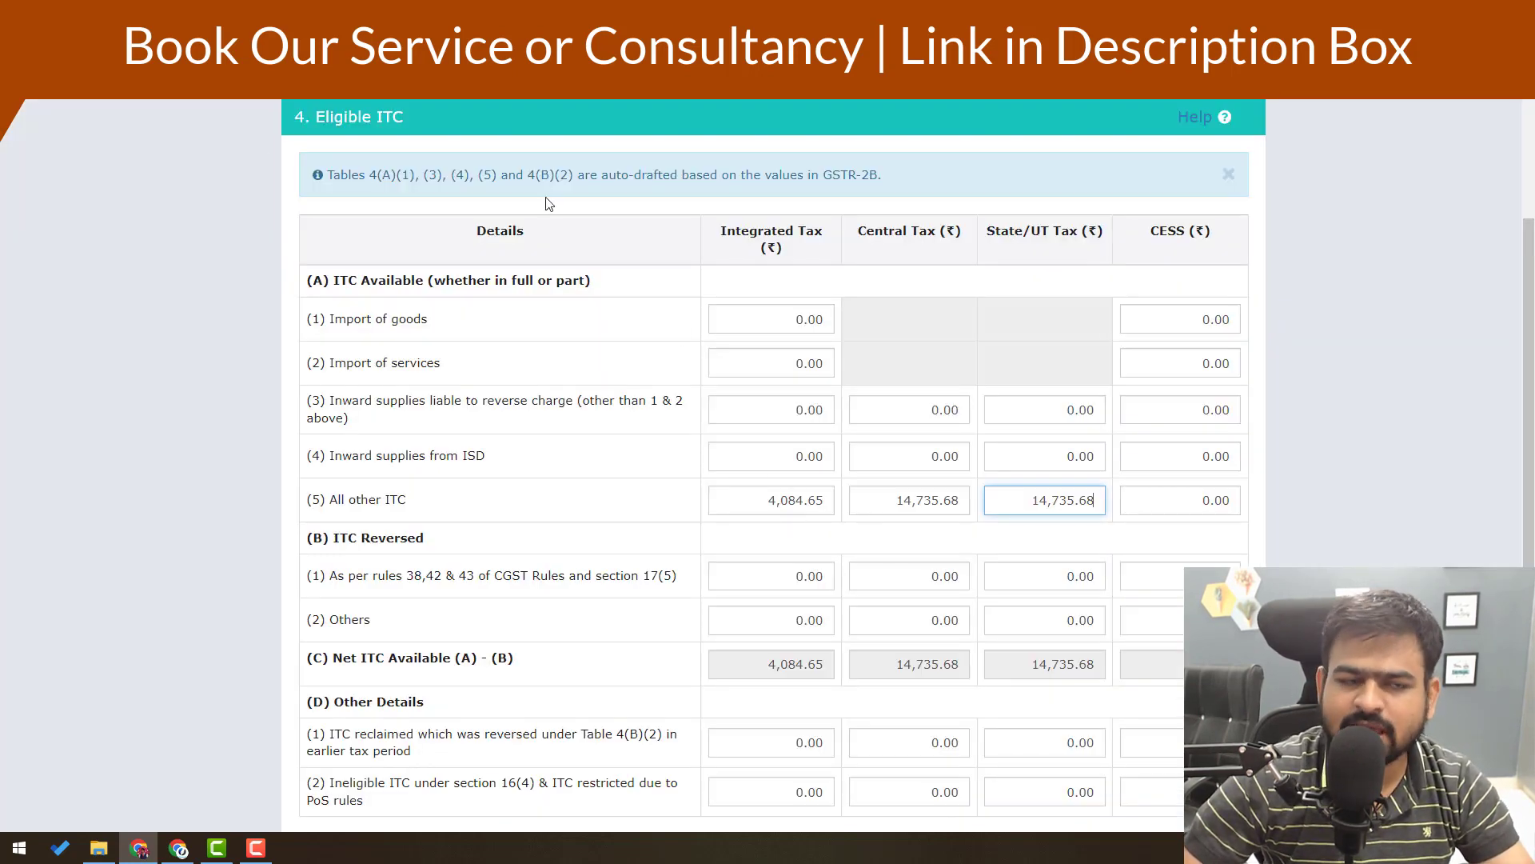
{"action": "key", "text": "alt+Tab"}
{"action": "key", "text": "alt+Tab"}
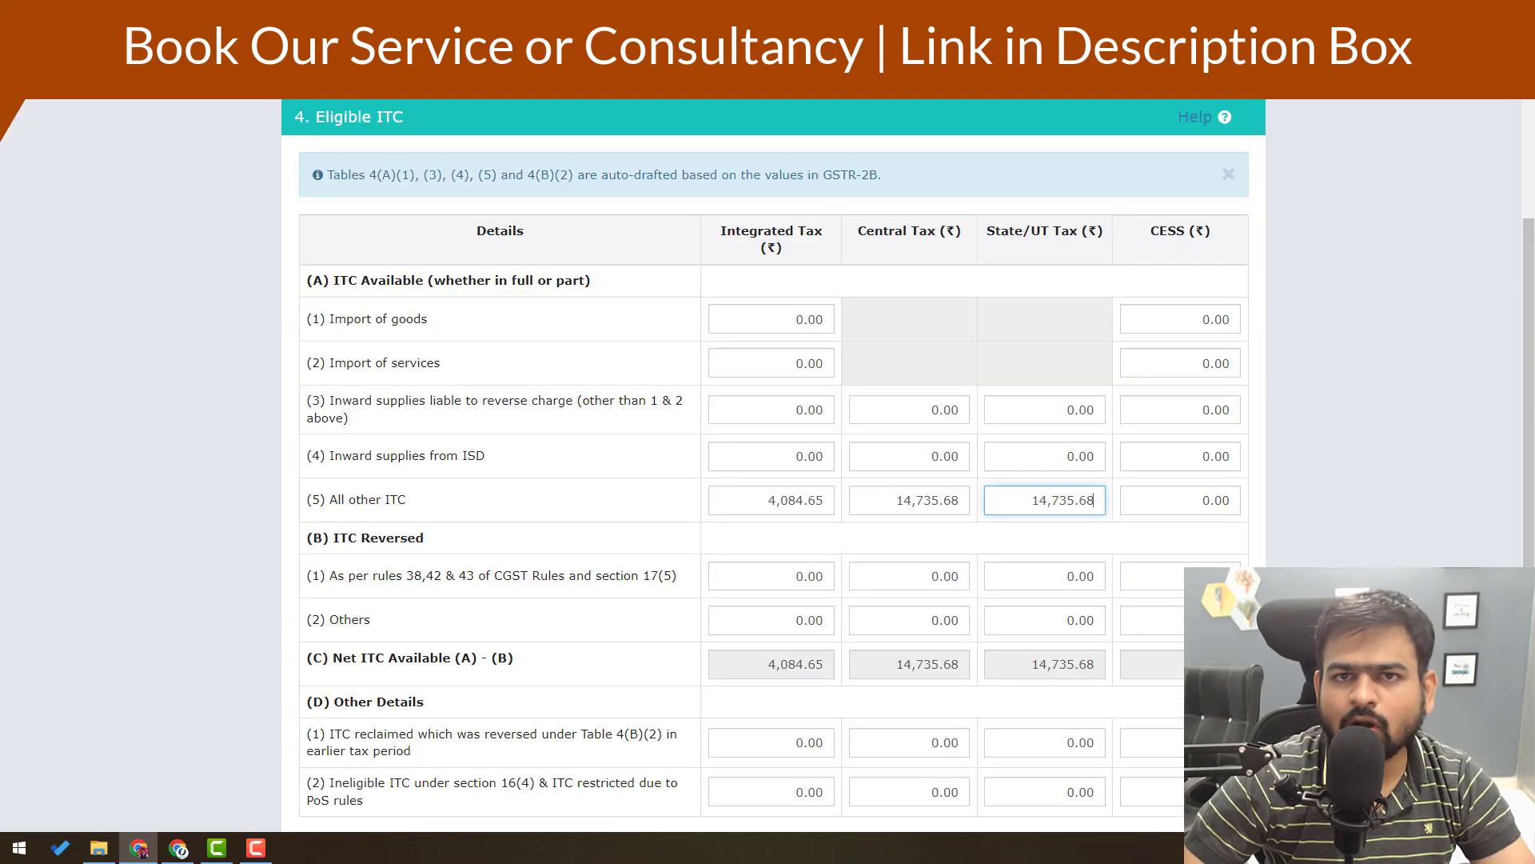
- Look over the August supplier invoices and their amounts in the Purchase sheet, including the COMPUTER HEARTBEAT entry
{"action": "key", "text": "alt+Tab"}
{"action": "left_click", "coordinate": [812, 560]}
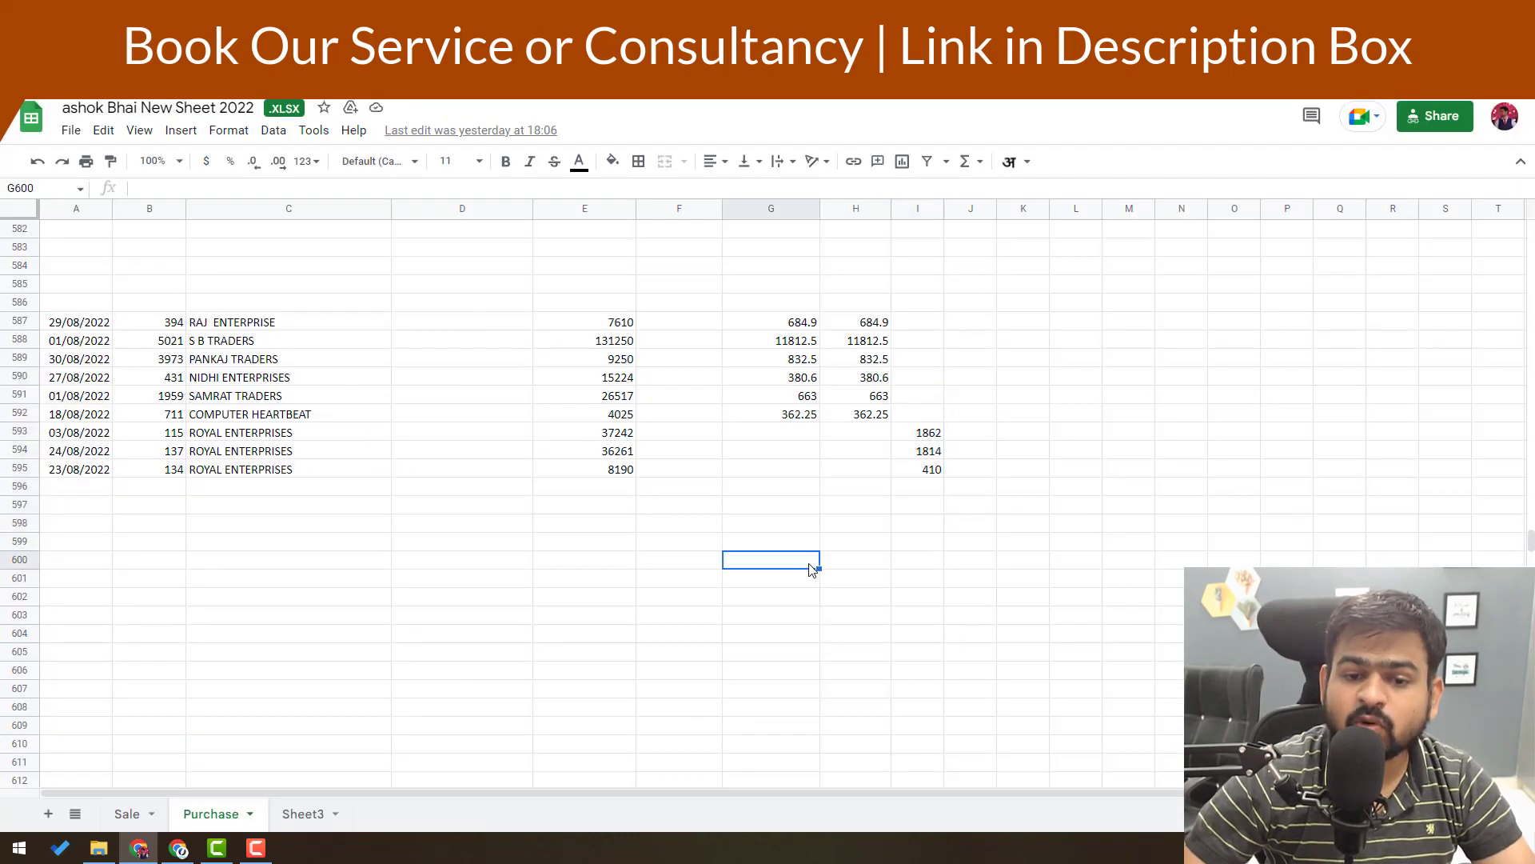
{"action": "left_click", "coordinate": [550, 380]}
{"action": "left_click", "coordinate": [318, 420]}
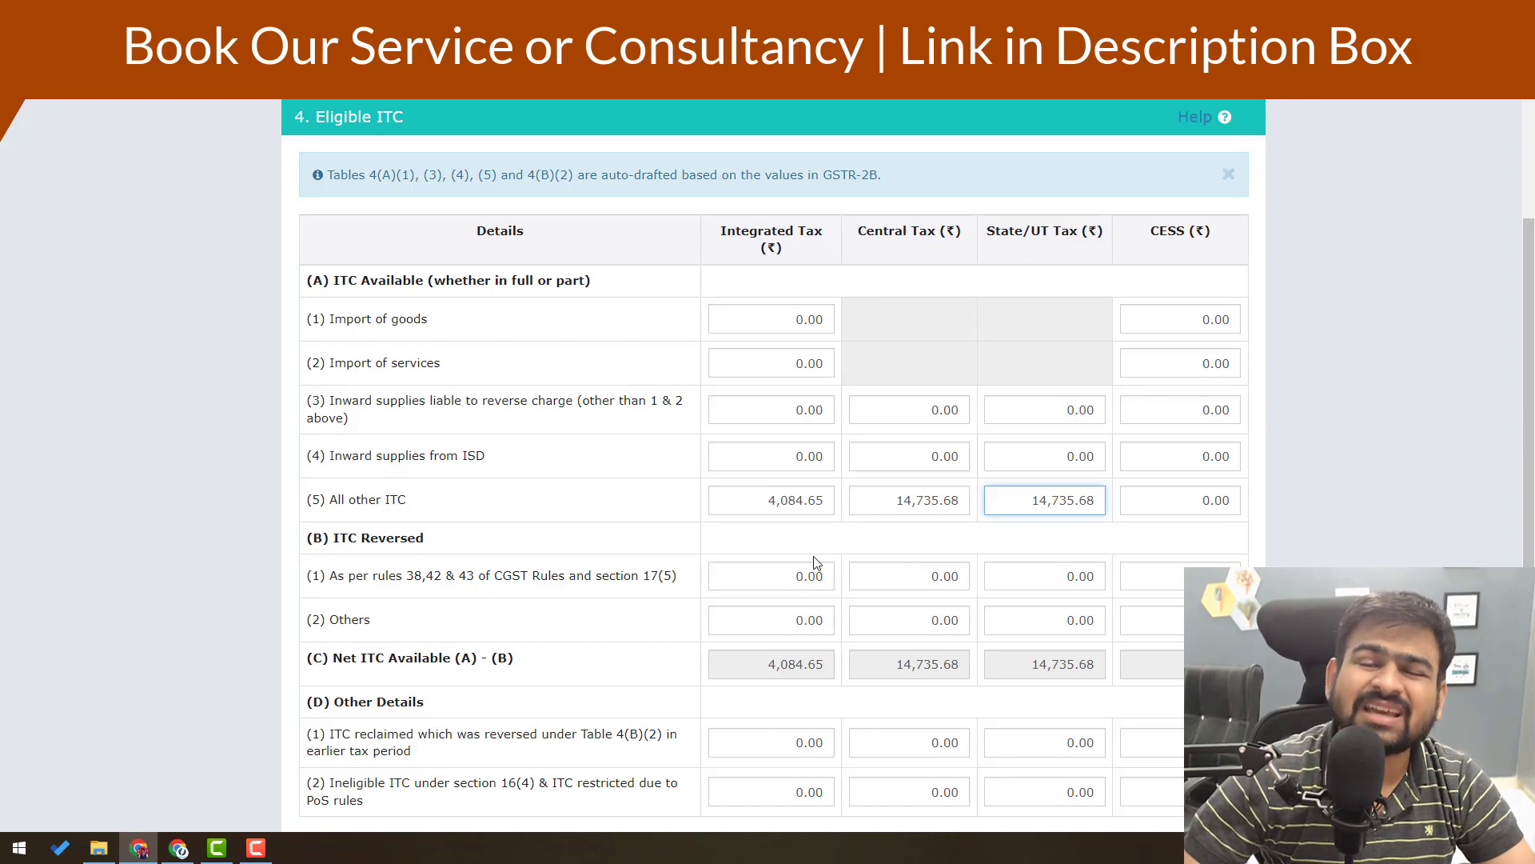
- Review the All other ITC row in table 4 against the August tax amounts in column G of the Purchase sheet
{"action": "scroll", "coordinate": [817, 561], "scroll_direction": "up", "scroll_amount": 3}
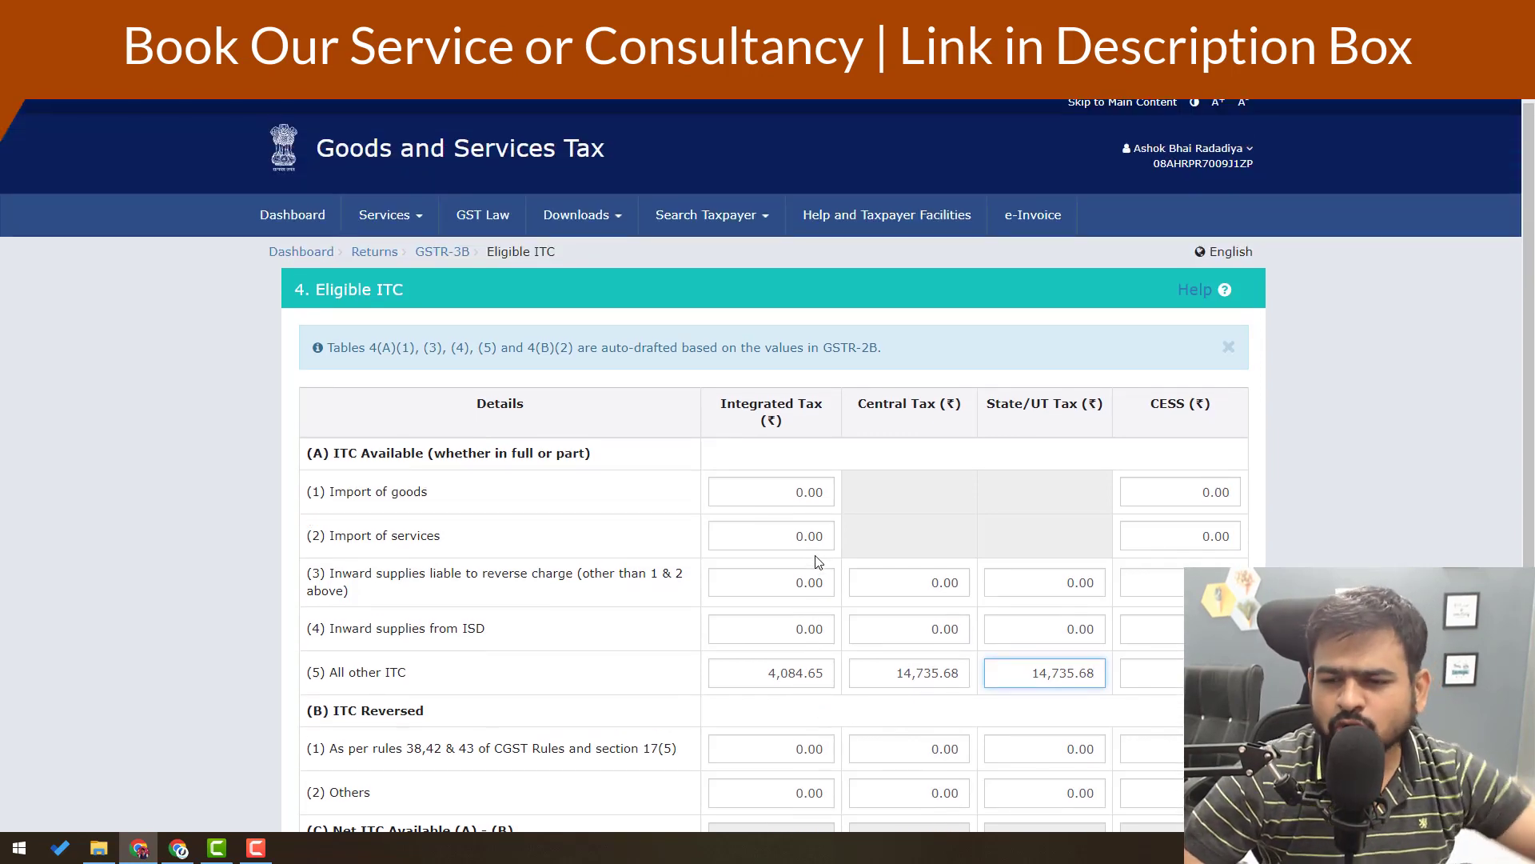
{"action": "scroll", "coordinate": [817, 561], "scroll_direction": "down", "scroll_amount": 2}
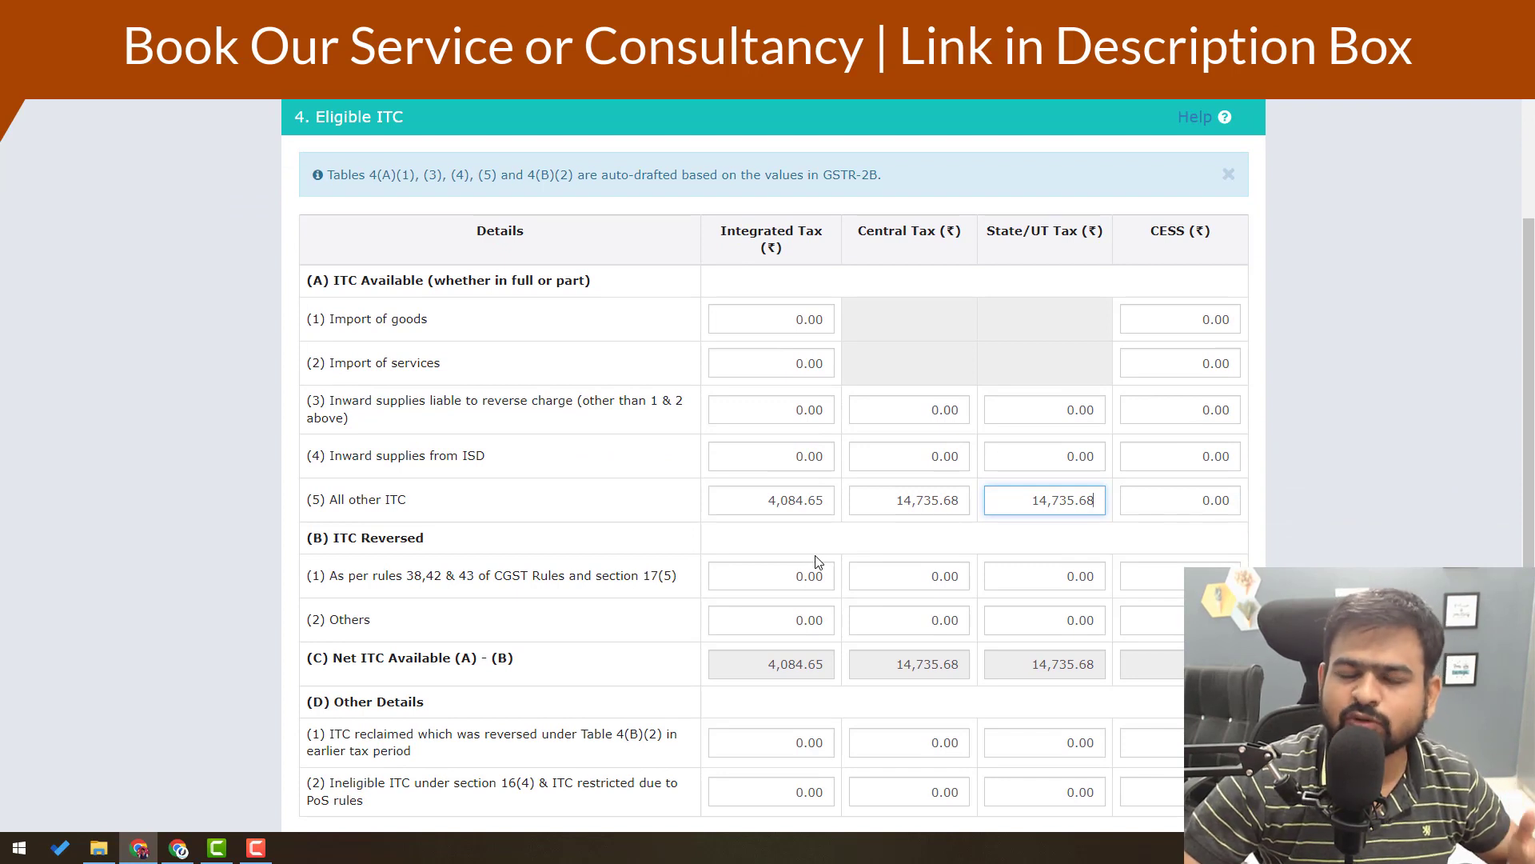
{"action": "scroll", "coordinate": [824, 552], "scroll_direction": "down", "scroll_amount": 1}
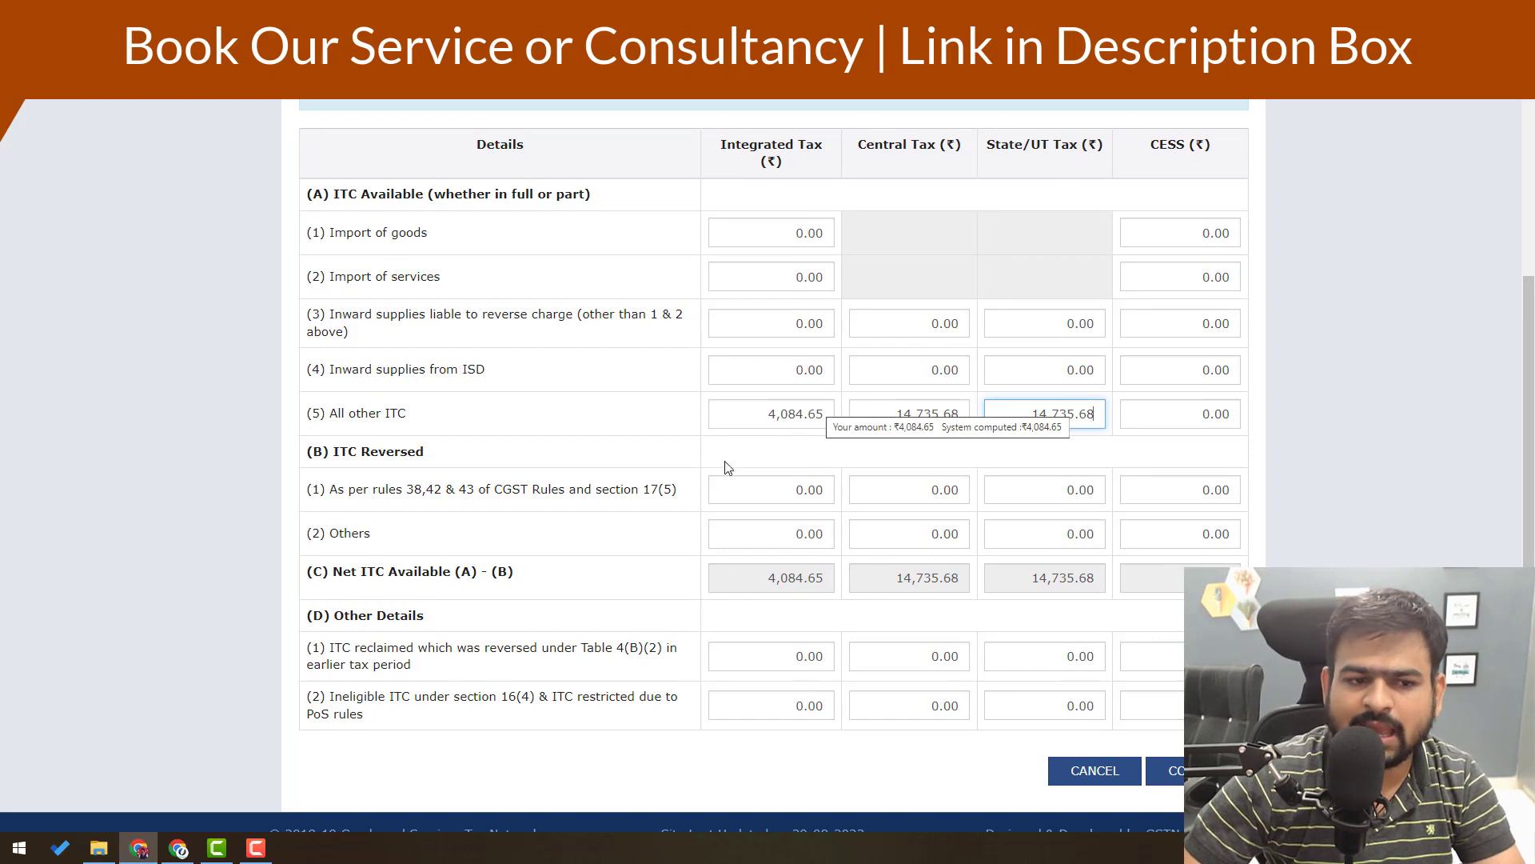
{"action": "left_click_drag", "start_coordinate": [328, 415], "coordinate": [462, 430]}
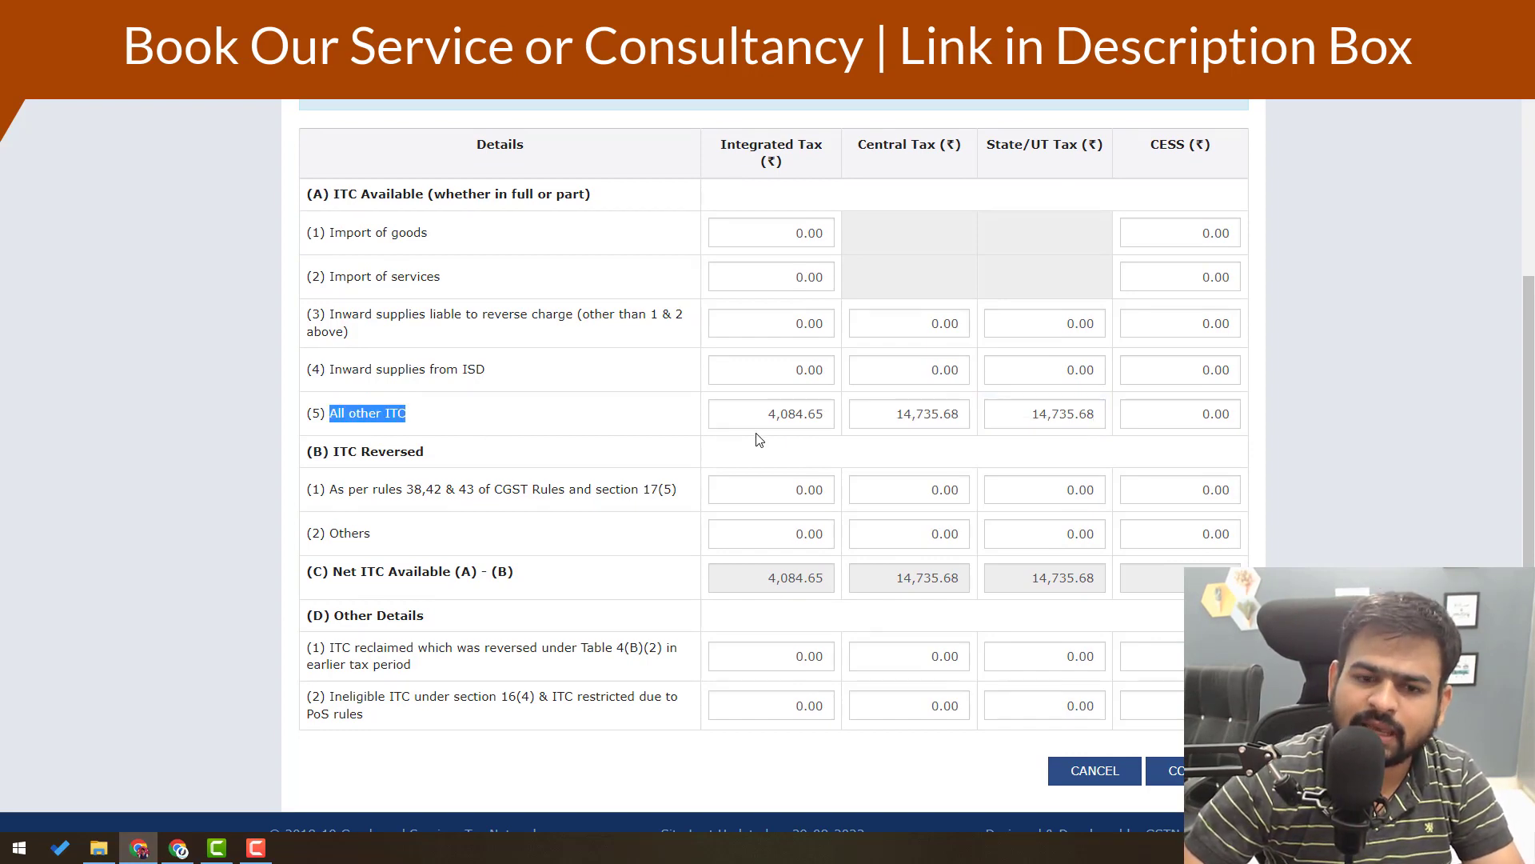
{"action": "key", "text": "ctrl+Tab"}
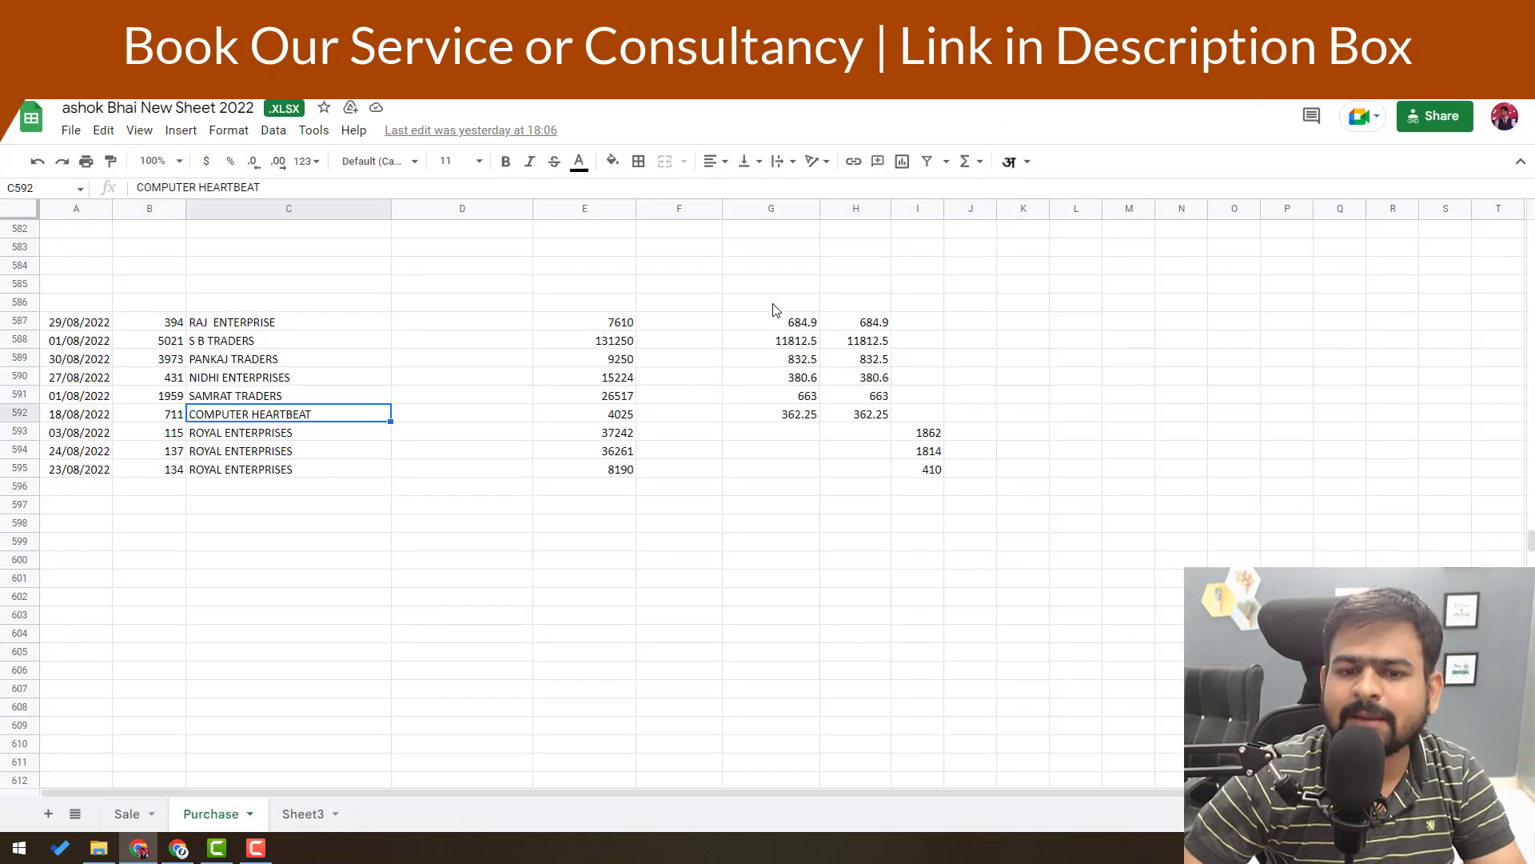
{"action": "left_click_drag", "start_coordinate": [774, 304], "coordinate": [809, 560]}
{"action": "key", "text": "ctrl+shift+Tab"}
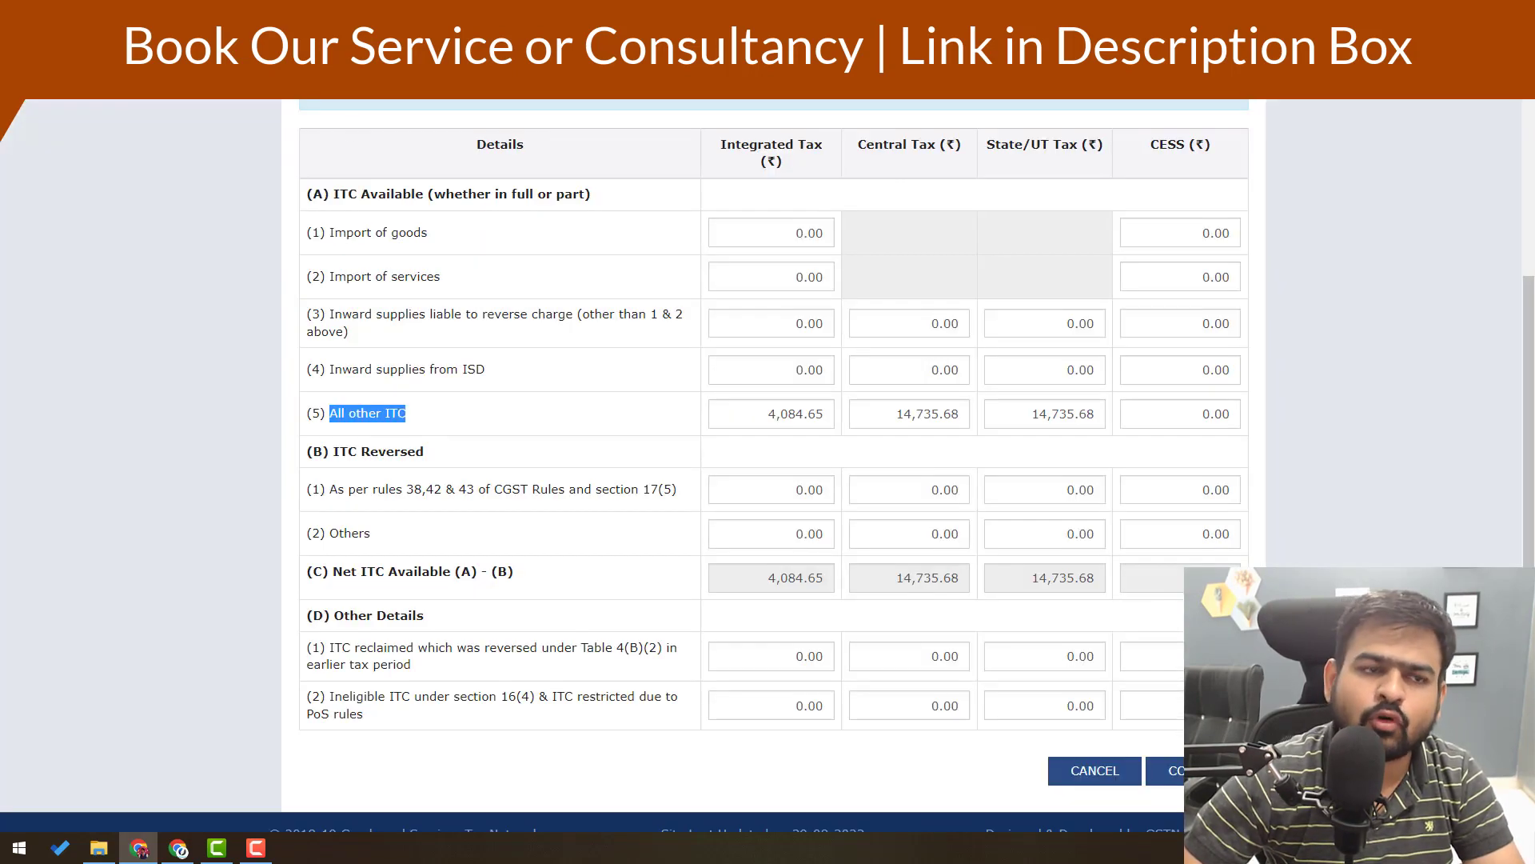
{"action": "mouse_move", "coordinate": [784, 413]}
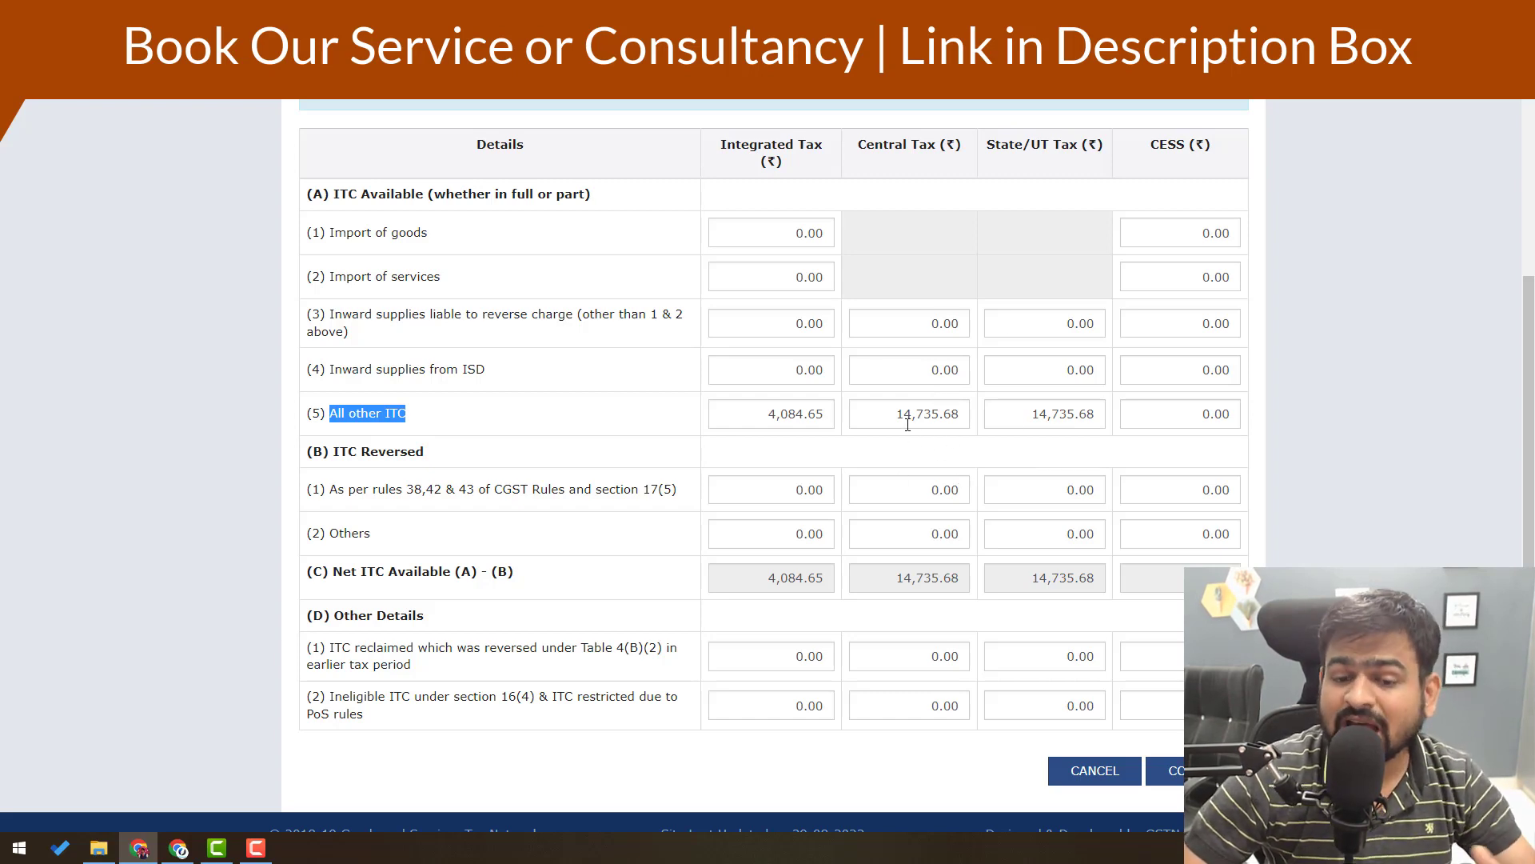
{"action": "mouse_move", "coordinate": [909, 419]}
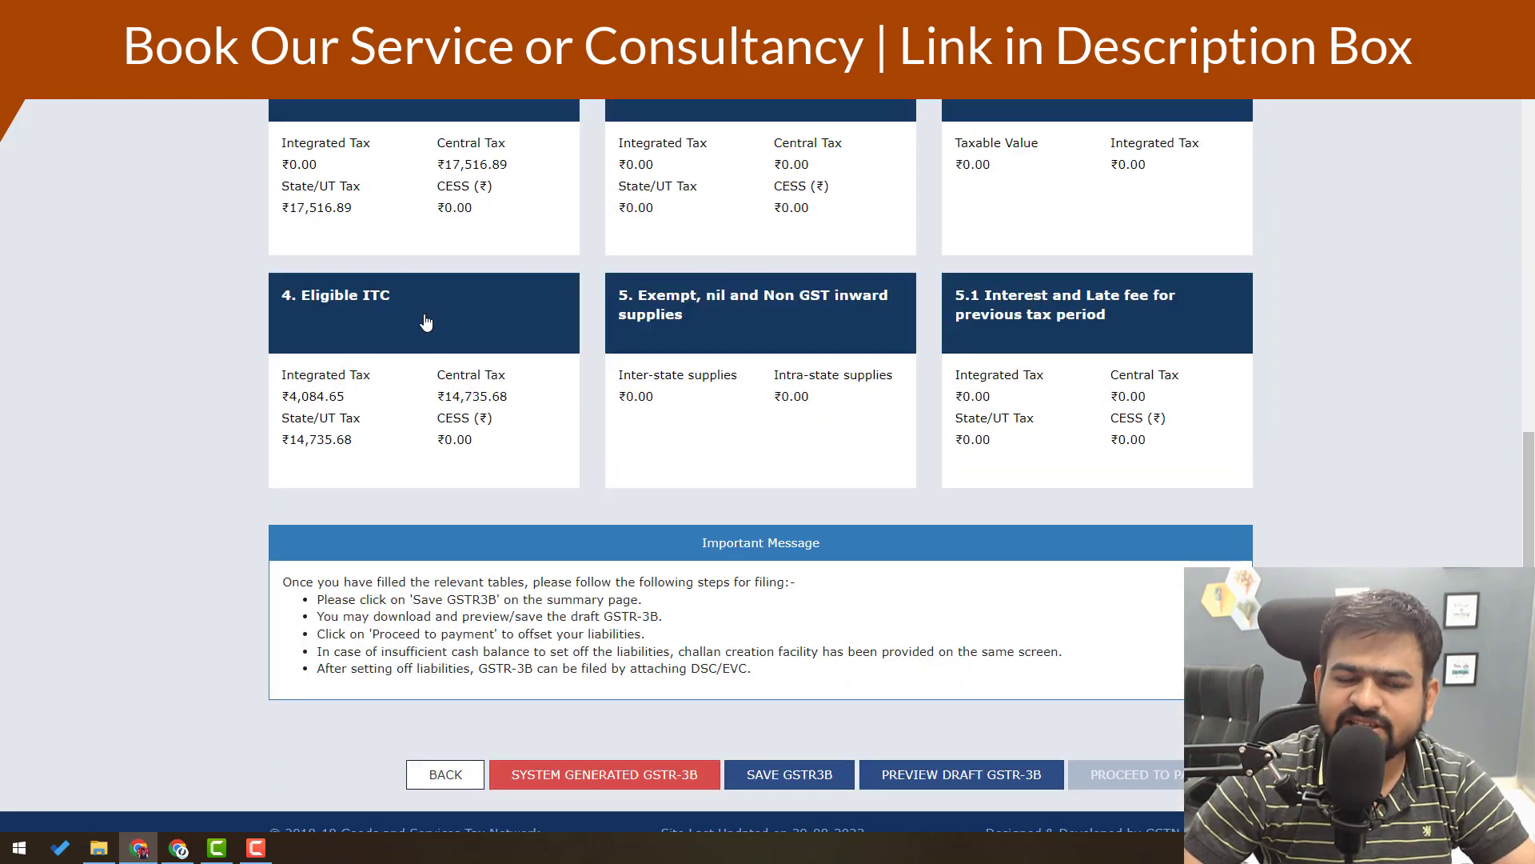
- Review the supply and Eligible ITC totals on the GSTR-3B summary and save the return
{"action": "scroll", "coordinate": [439, 391], "scroll_direction": "up", "scroll_amount": 1}
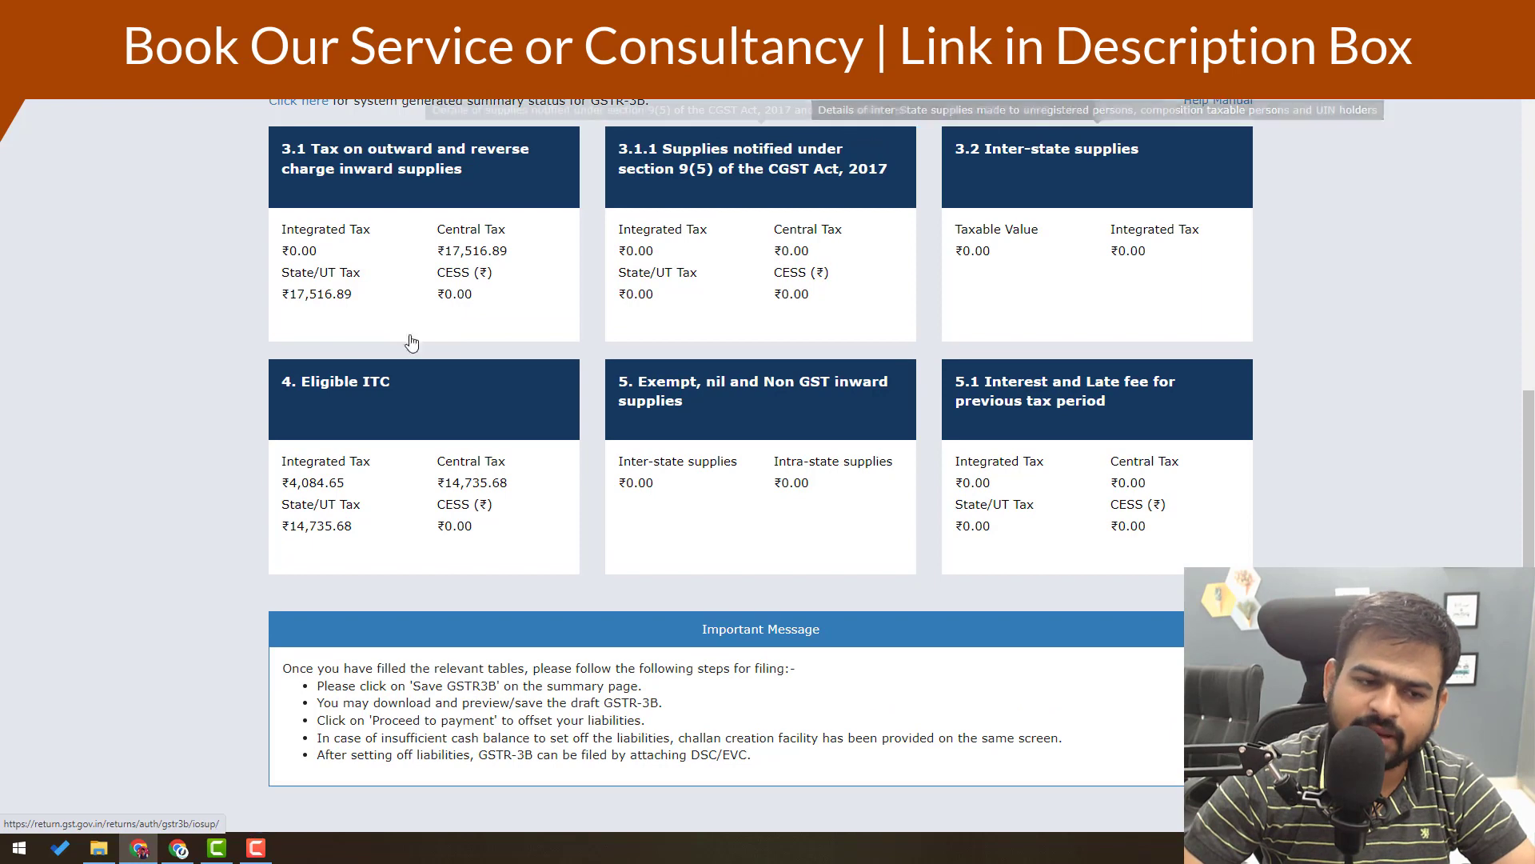
{"action": "scroll", "coordinate": [304, 469], "scroll_direction": "down", "scroll_amount": 2}
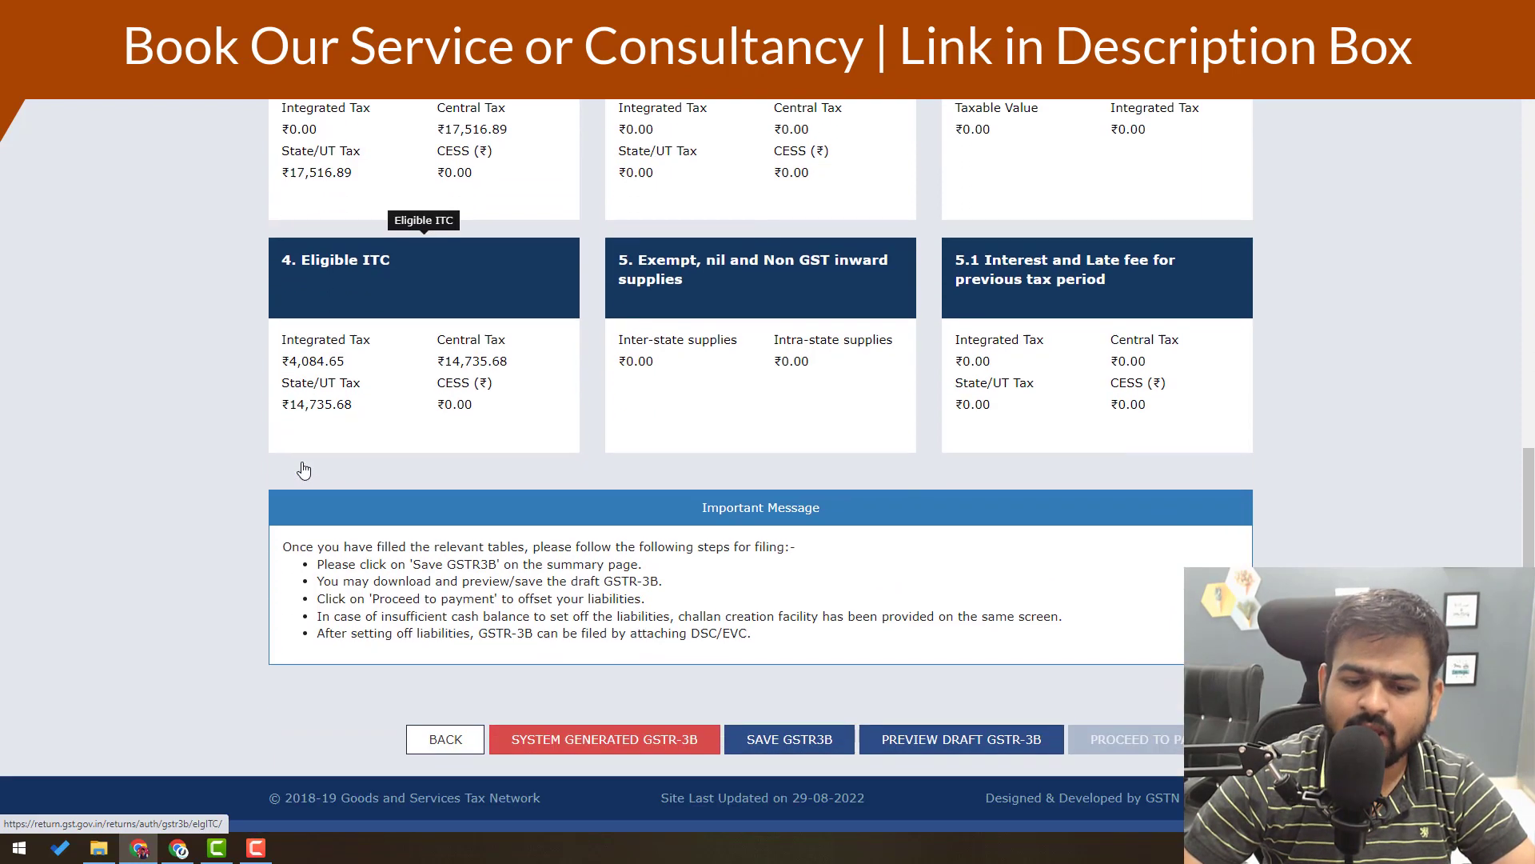
{"action": "left_click", "coordinate": [802, 725]}
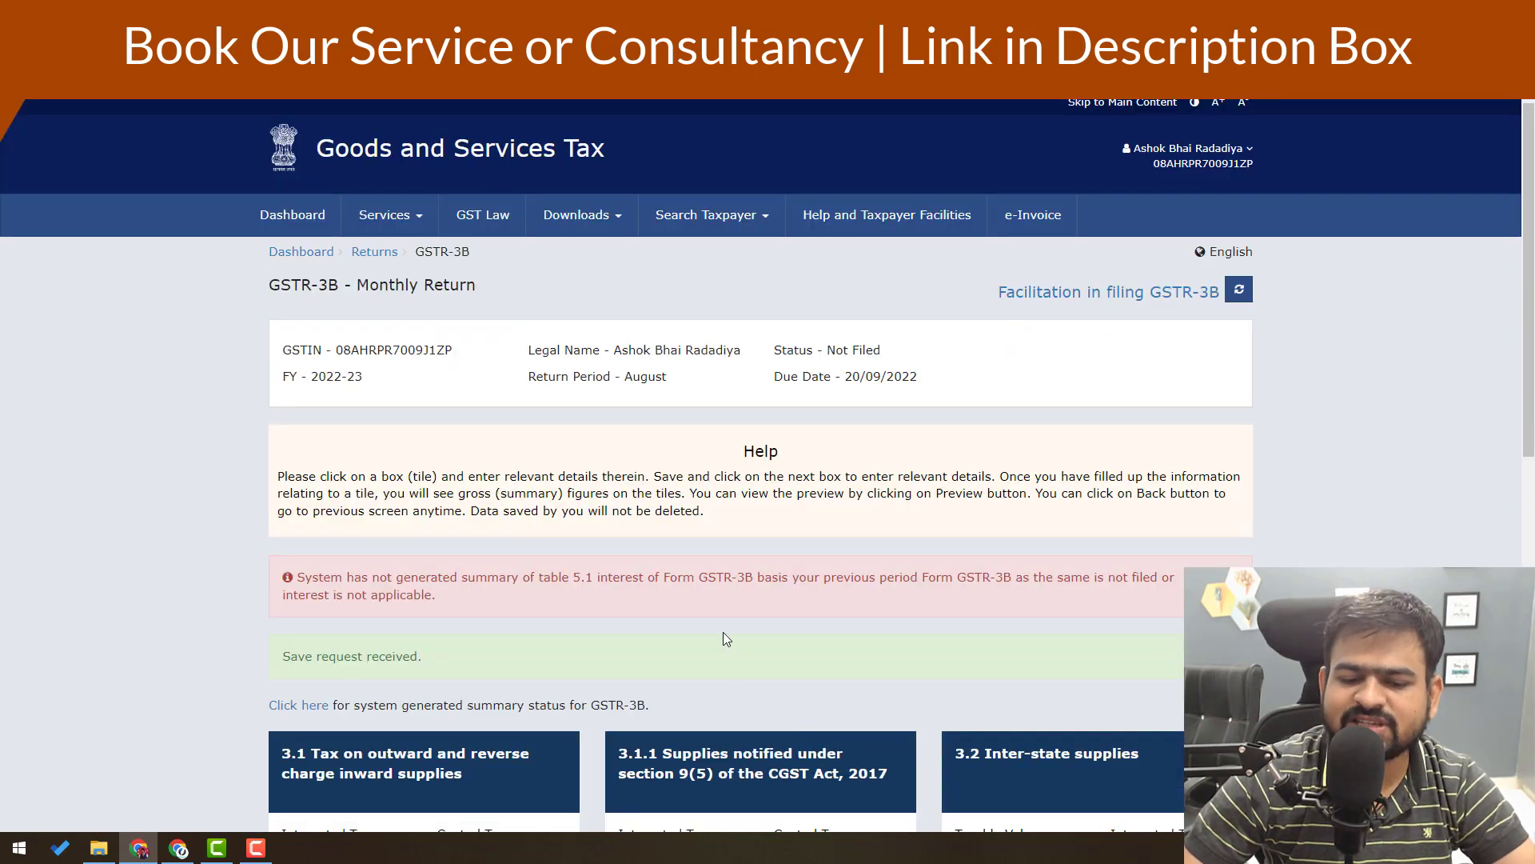
- Check the save status of the GSTR-3B details and proceed to the payment of tax
{"action": "scroll", "coordinate": [713, 617], "scroll_direction": "down", "scroll_amount": 2}
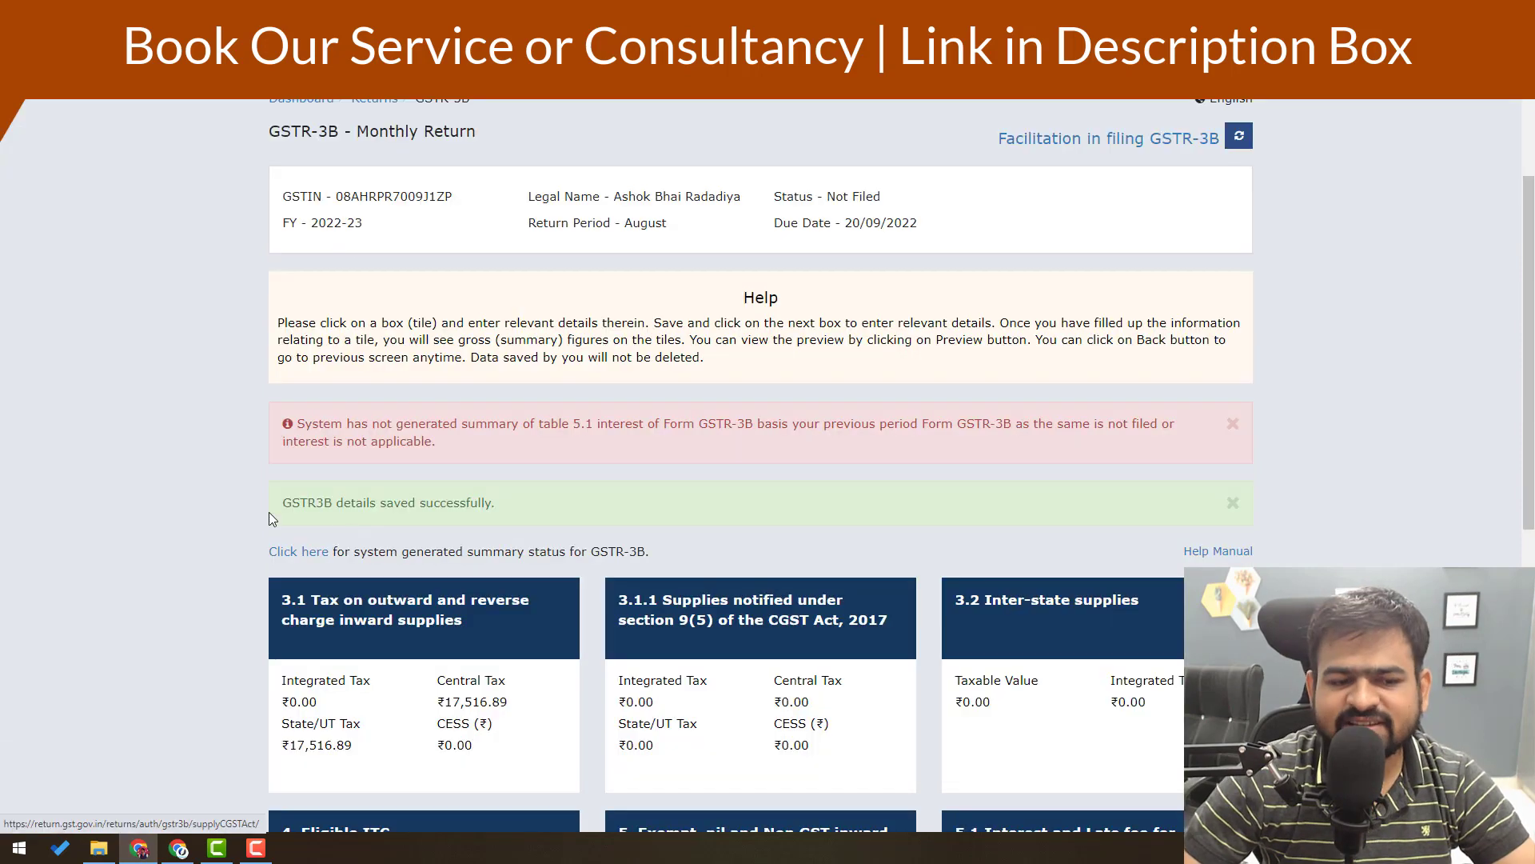
{"action": "left_click_drag", "start_coordinate": [268, 515], "coordinate": [512, 515]}
{"action": "scroll", "coordinate": [512, 520], "scroll_direction": "down", "scroll_amount": 3}
{"action": "scroll", "coordinate": [511, 527], "scroll_direction": "down", "scroll_amount": 4}
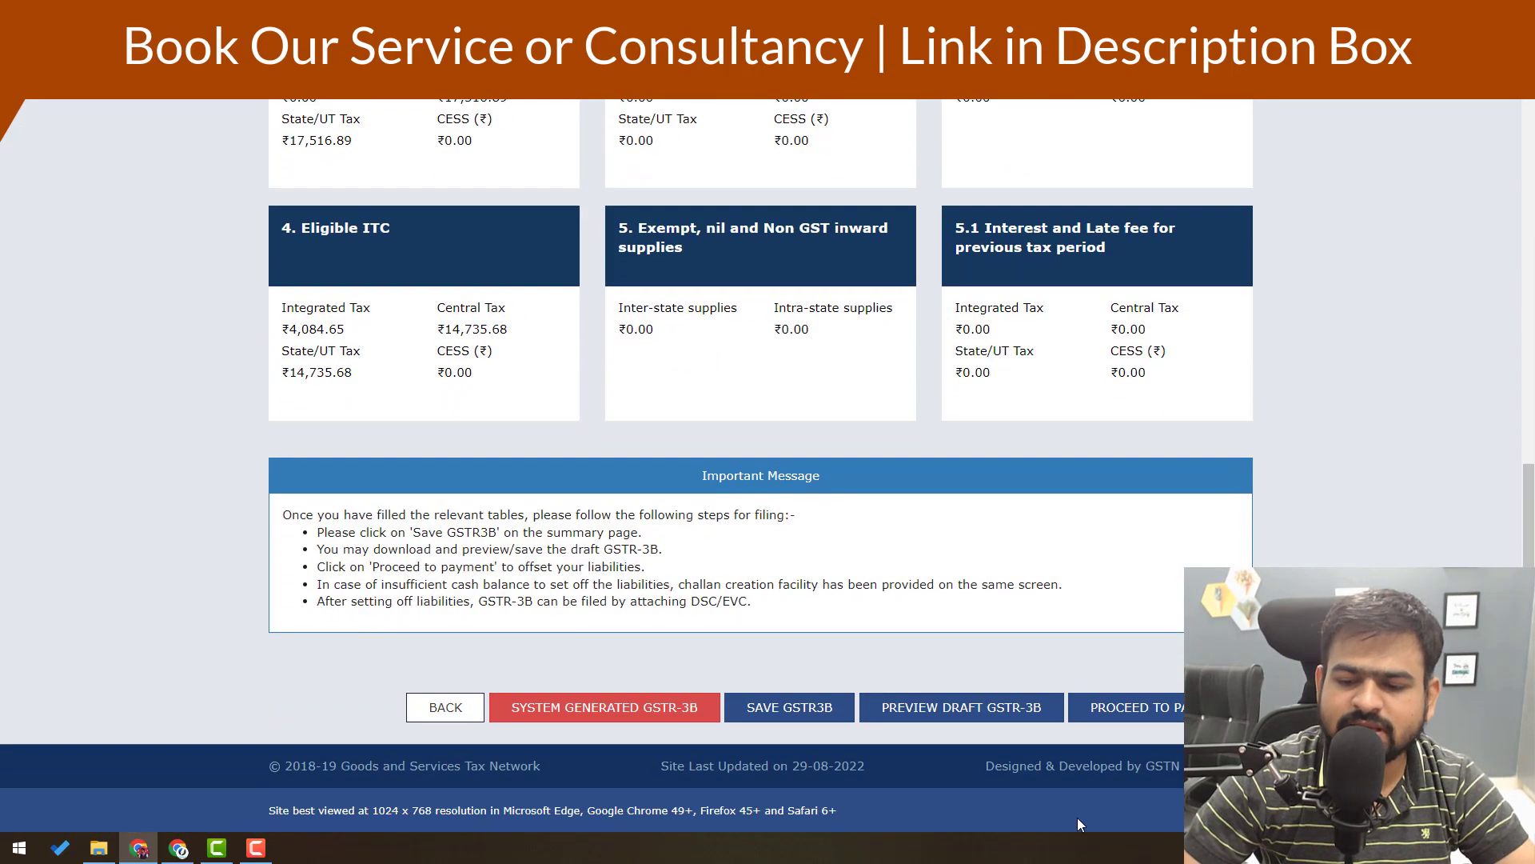
{"action": "left_click", "coordinate": [1162, 708]}
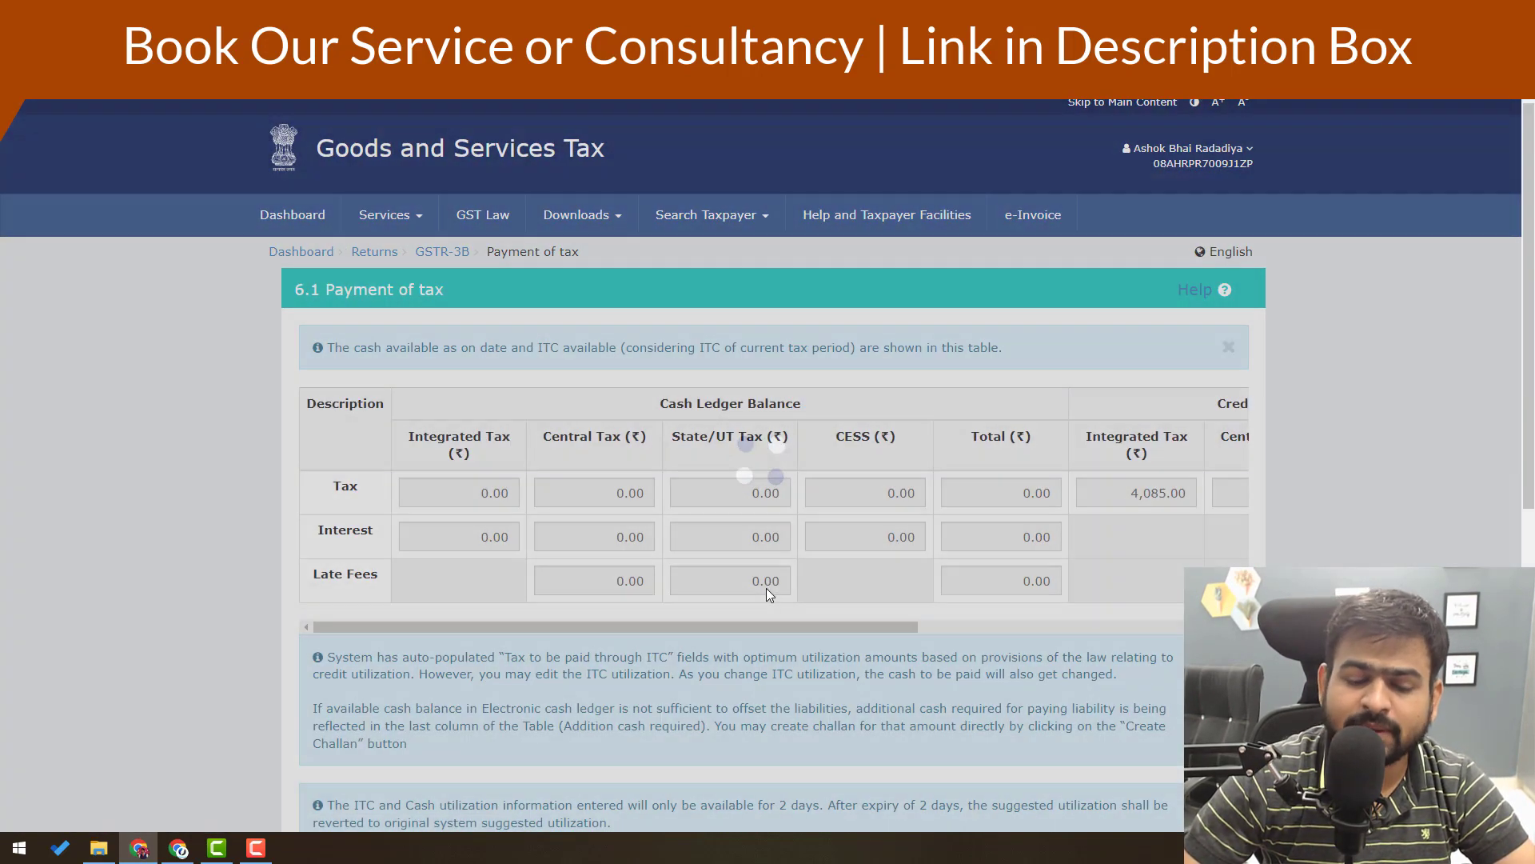
- Examine the tax payable, the ITC utilization and the tax payable in cash for Central and State/UT Tax in table 6.1
{"action": "scroll", "coordinate": [766, 588], "scroll_direction": "down", "scroll_amount": 5}
{"action": "scroll", "coordinate": [766, 588], "scroll_direction": "down", "scroll_amount": 2}
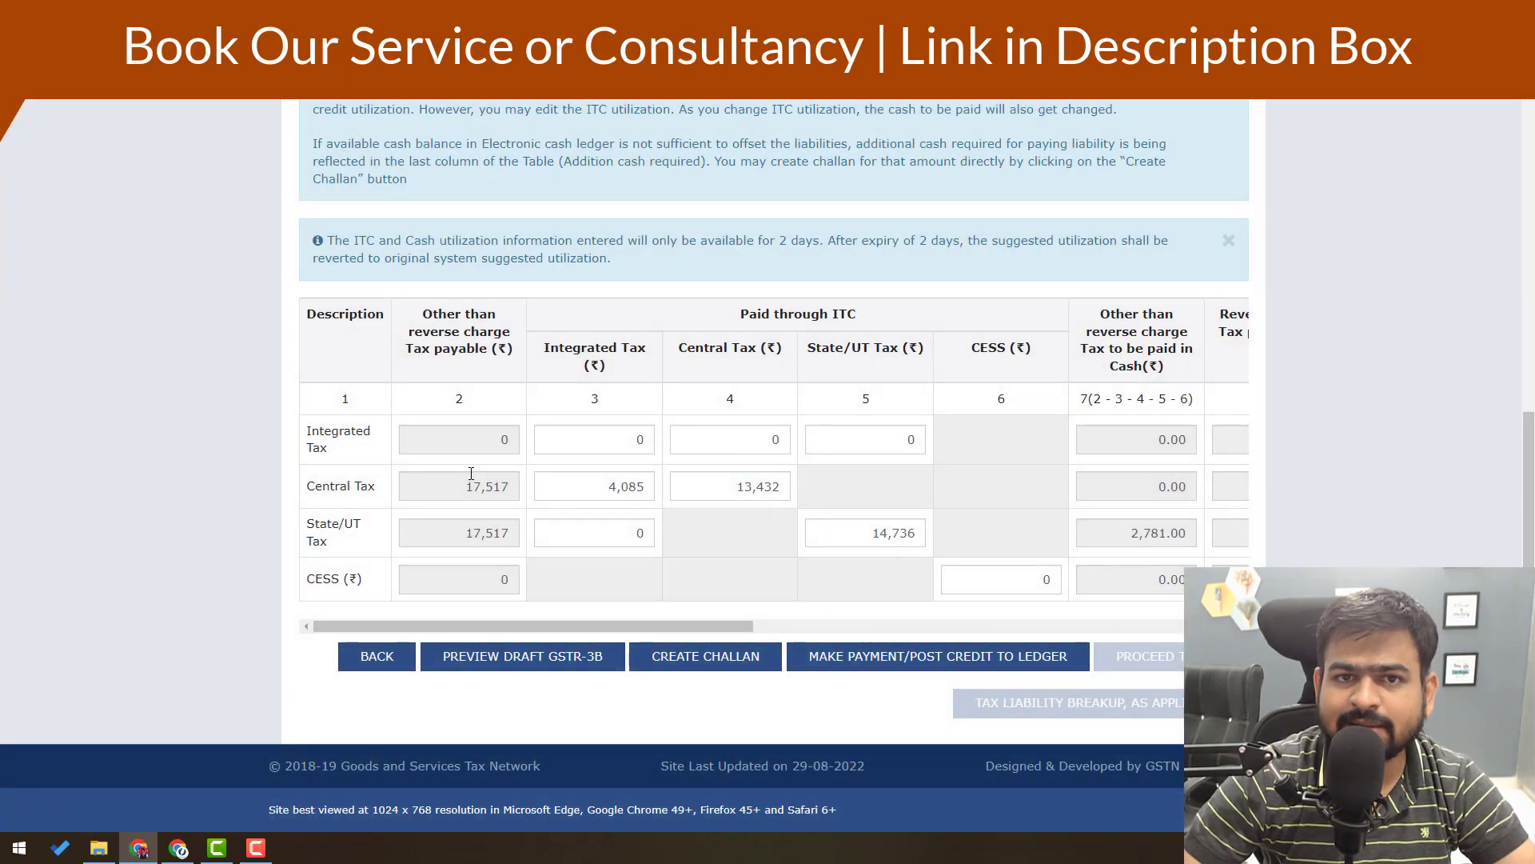
{"action": "left_click_drag", "start_coordinate": [464, 486], "coordinate": [512, 486]}
{"action": "left_click_drag", "start_coordinate": [462, 533], "coordinate": [518, 532]}
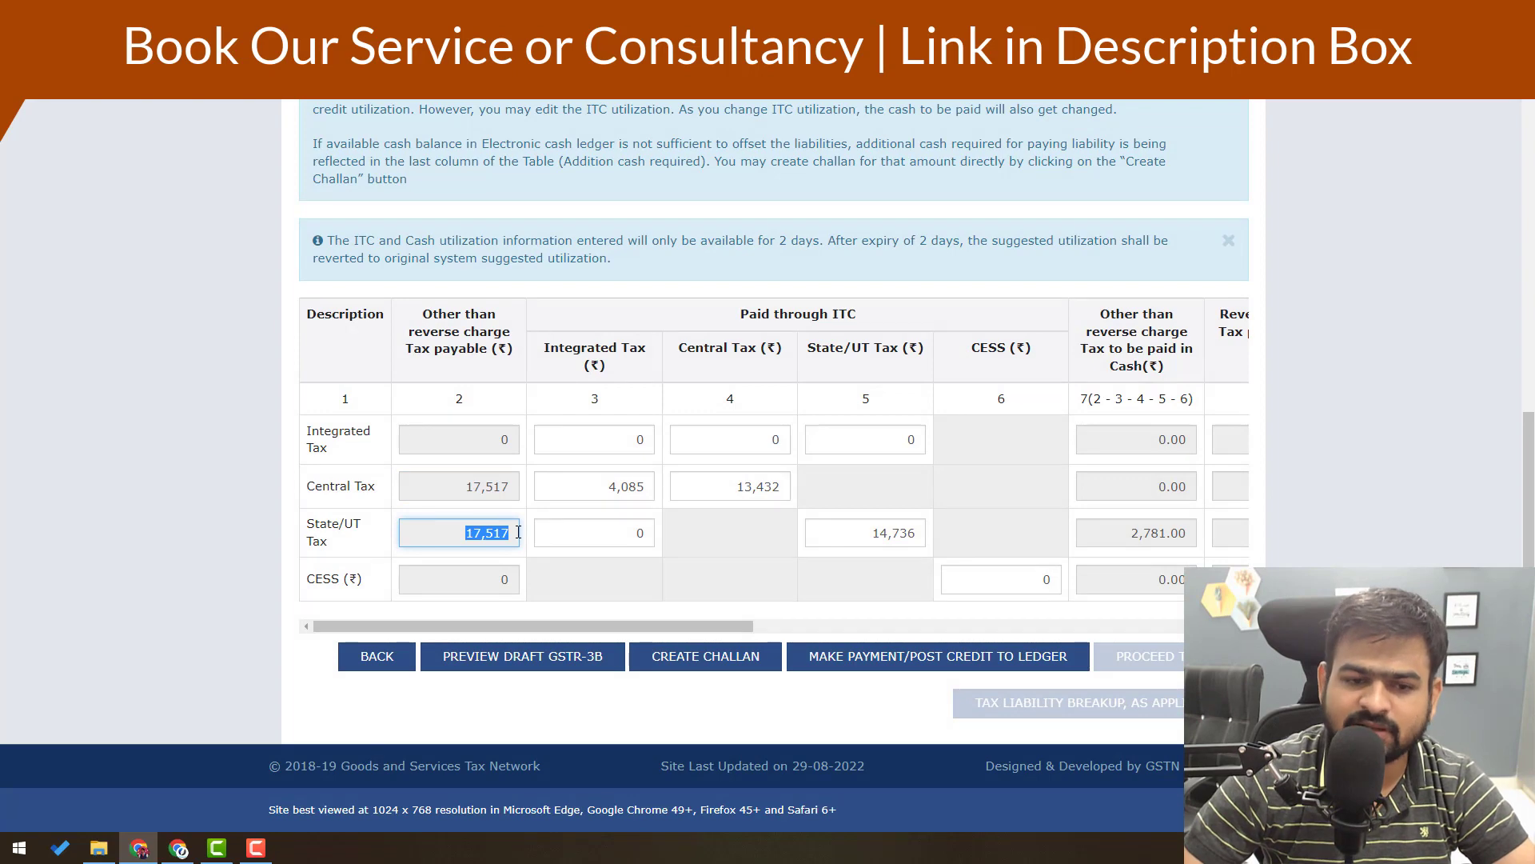
{"action": "mouse_move", "coordinate": [618, 480]}
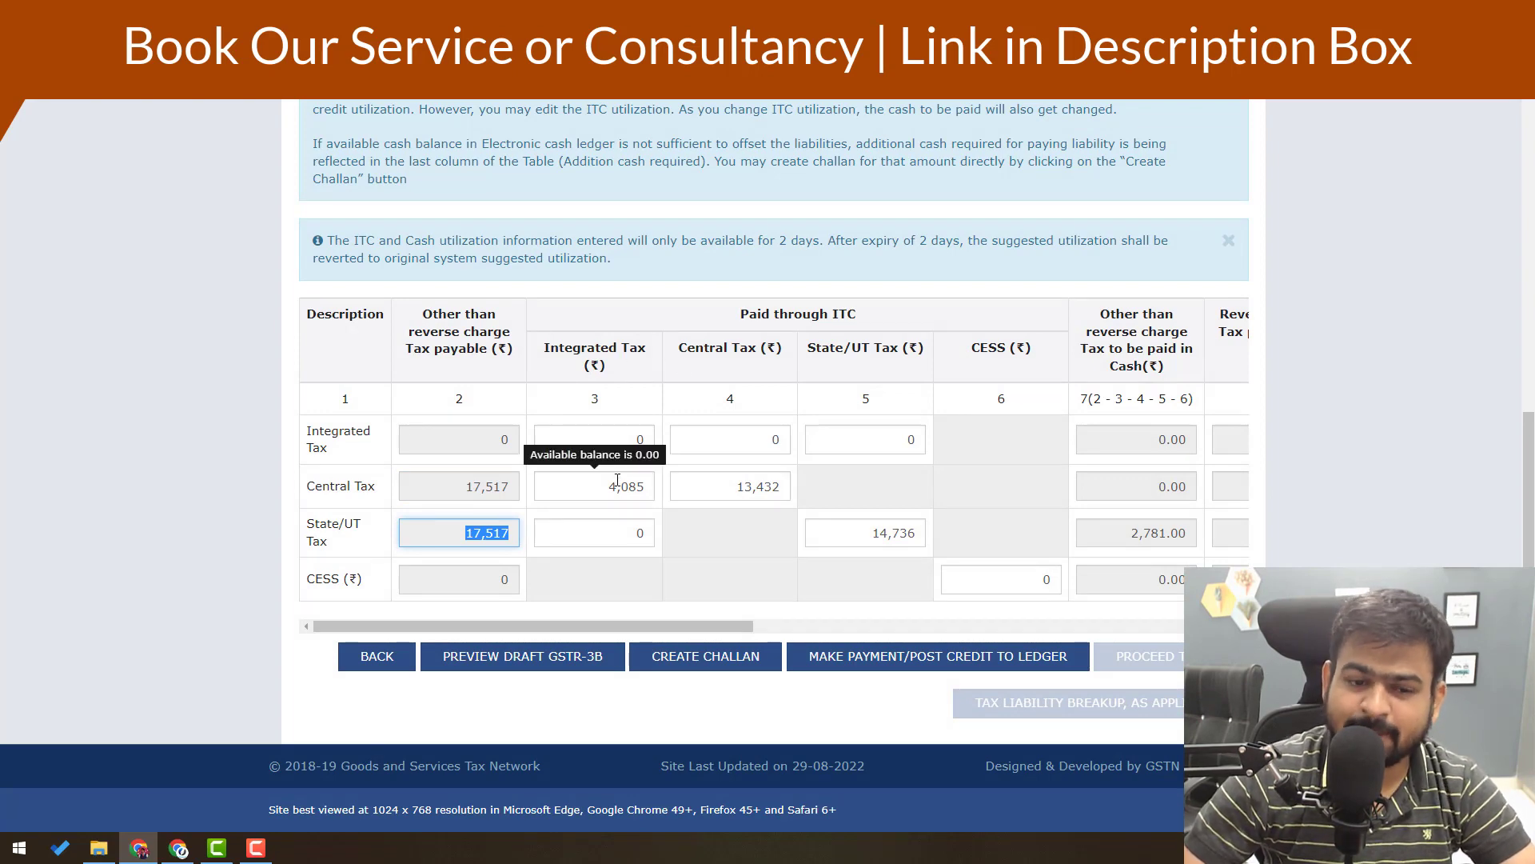
{"action": "mouse_move", "coordinate": [726, 484]}
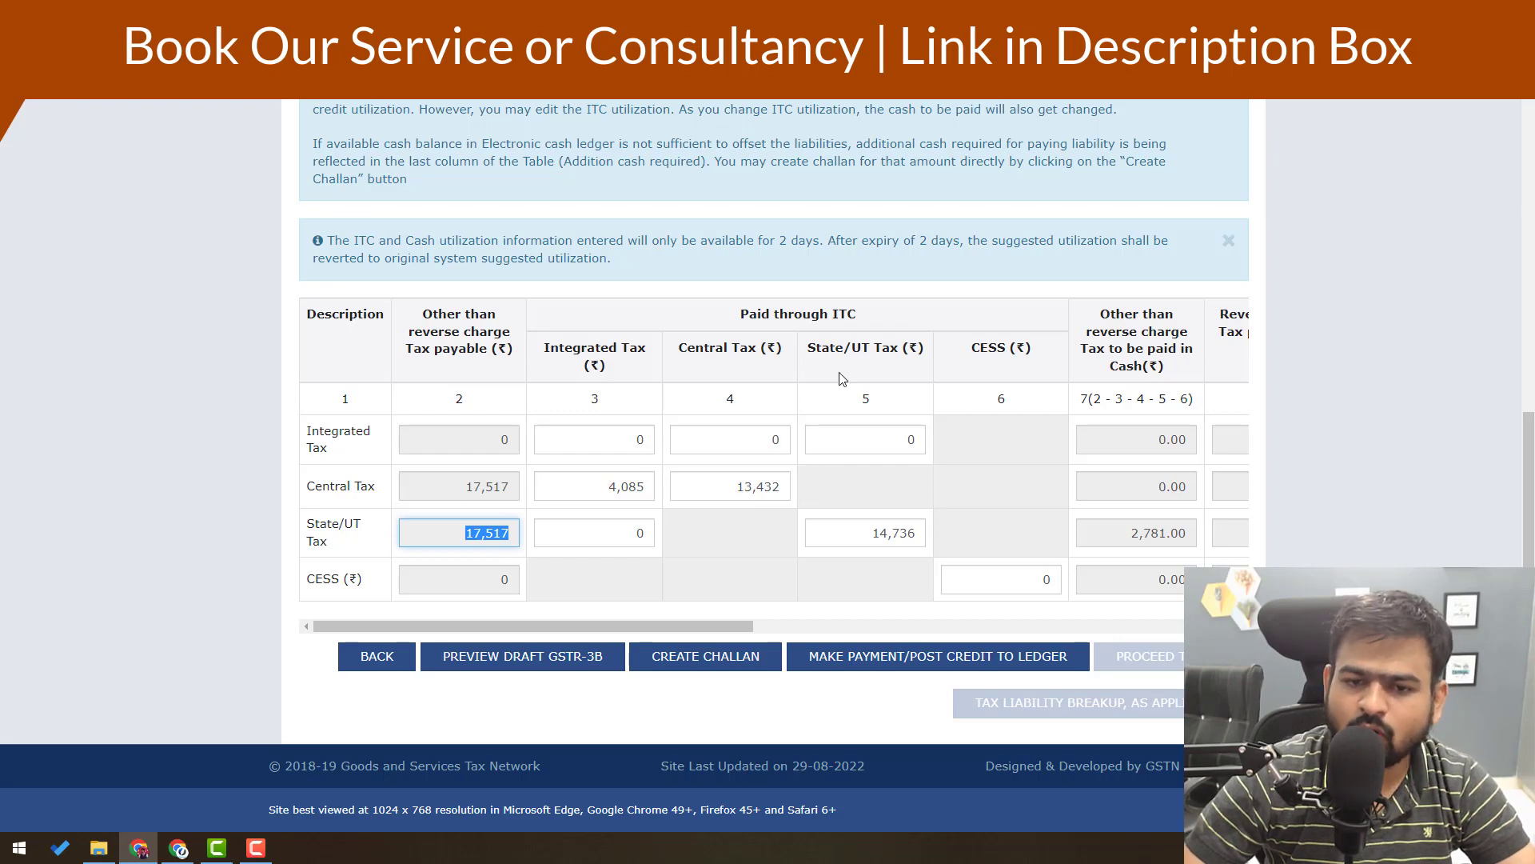
{"action": "mouse_move", "coordinate": [887, 540]}
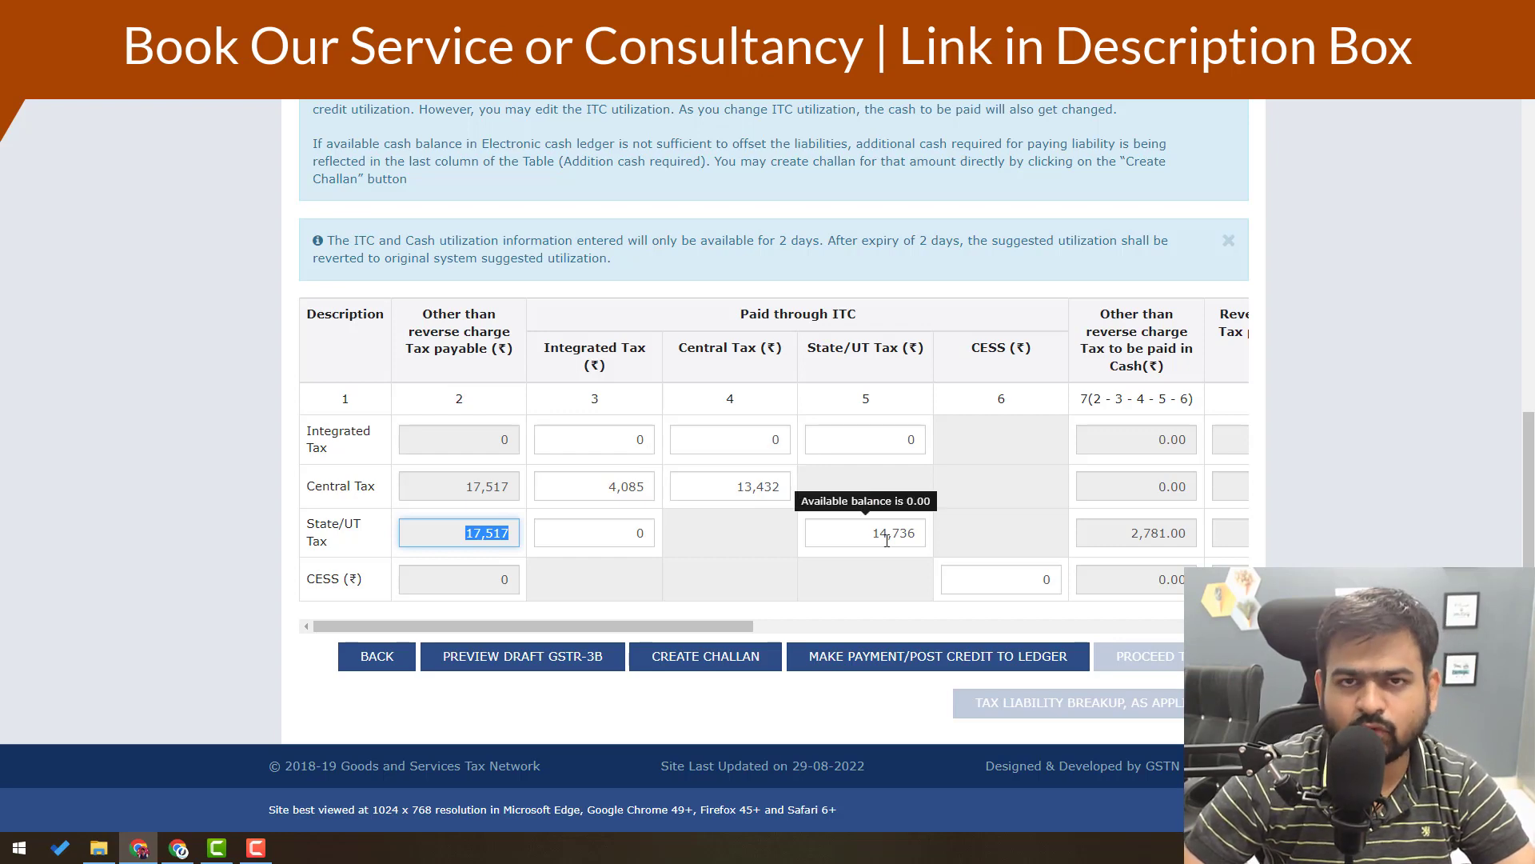
{"action": "scroll", "coordinate": [735, 619], "scroll_direction": "right", "scroll_amount": 7}
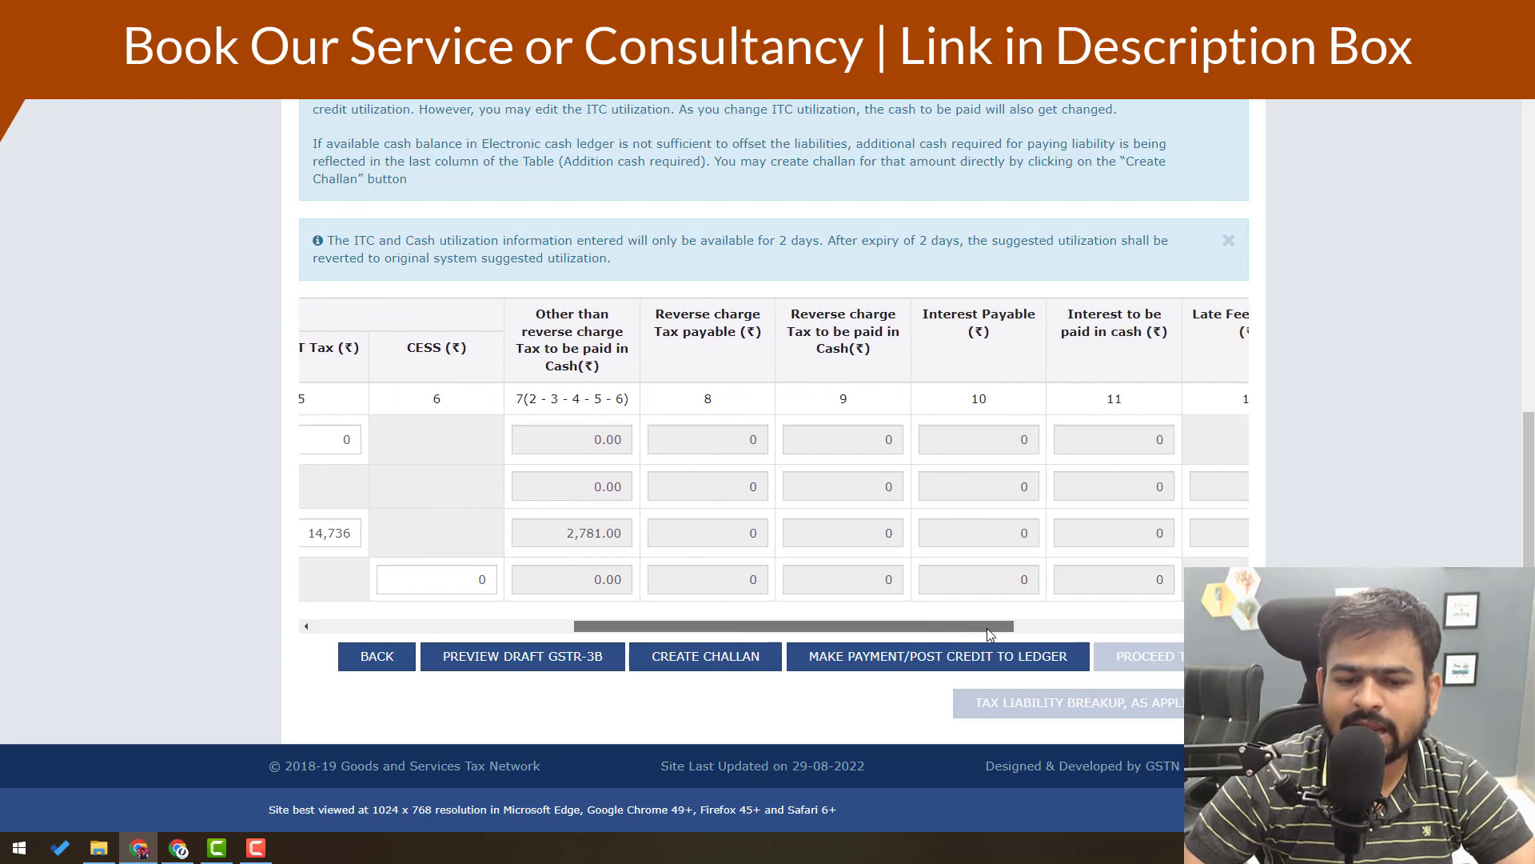
{"action": "left_click_drag", "start_coordinate": [541, 534], "coordinate": [644, 554]}
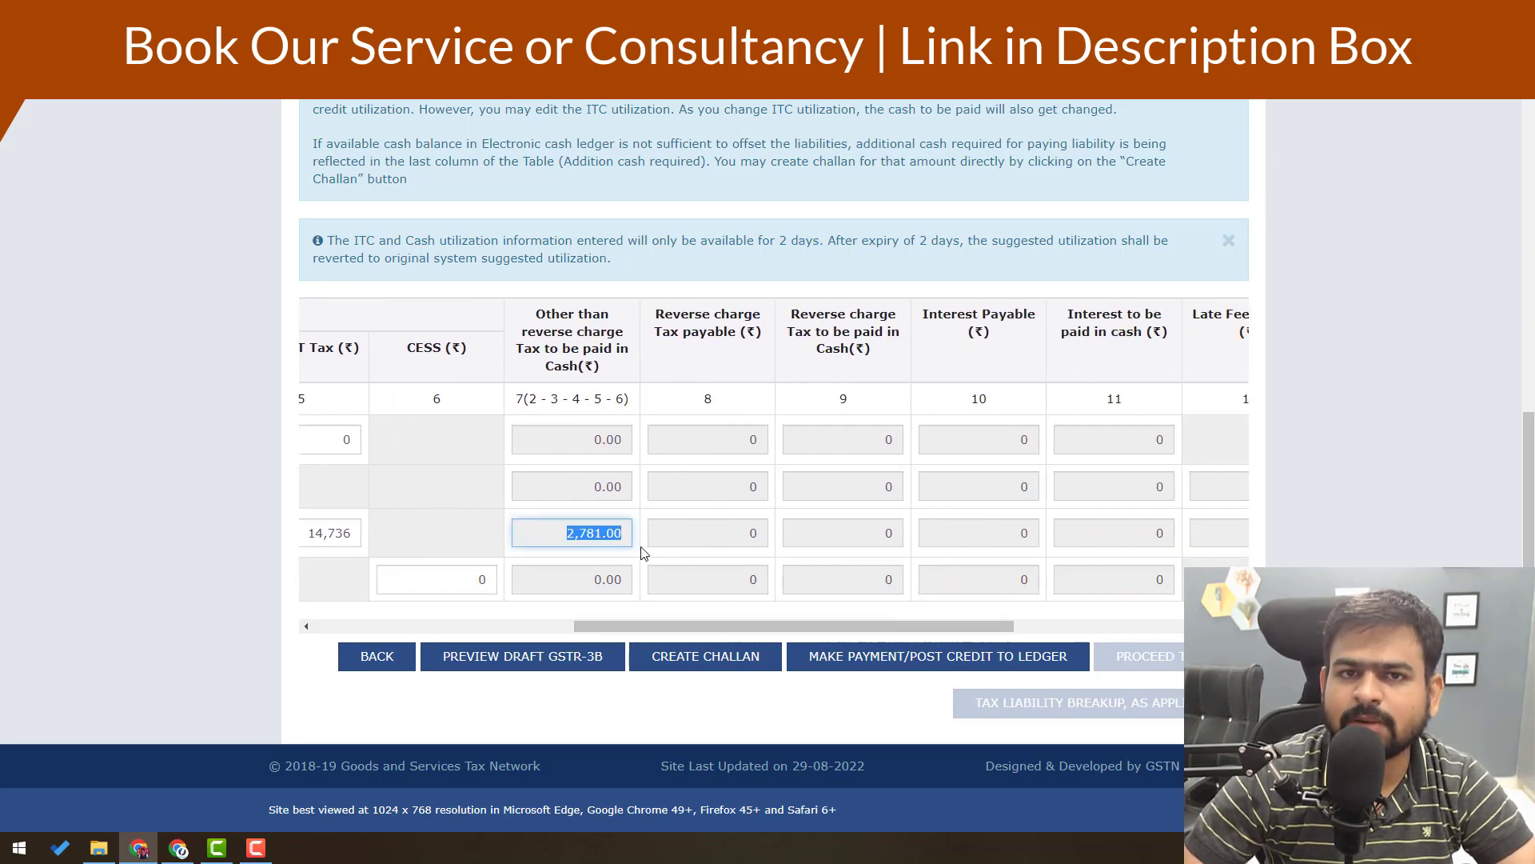
- Check the additional cash required for State/UT Tax in table 6.1 and start creating a challan for it
{"action": "left_click_drag", "start_coordinate": [800, 625], "coordinate": [1020, 624]}
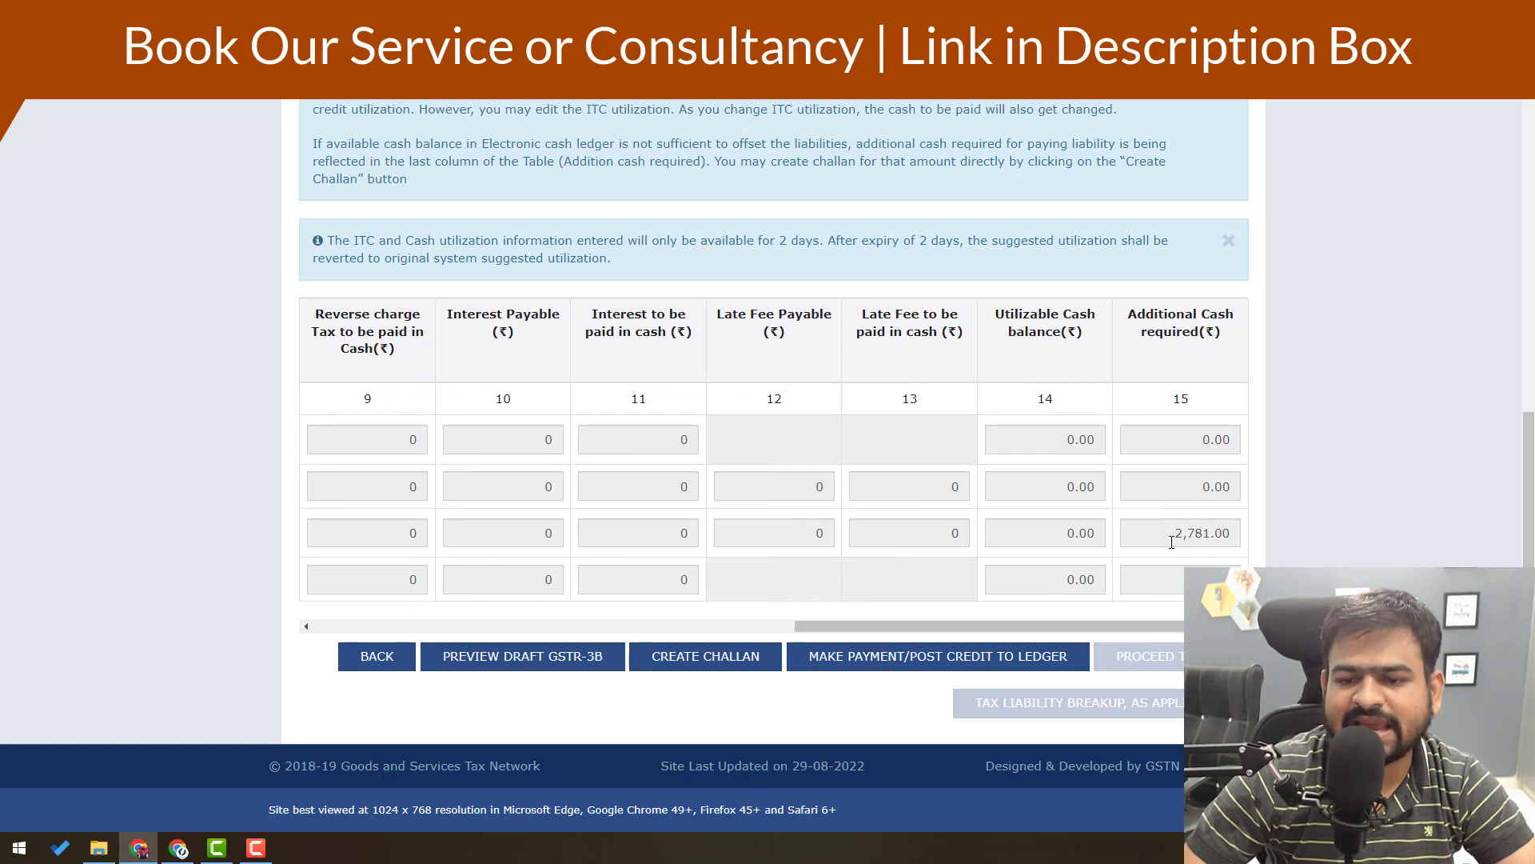
{"action": "left_click_drag", "start_coordinate": [1172, 542], "coordinate": [1254, 545]}
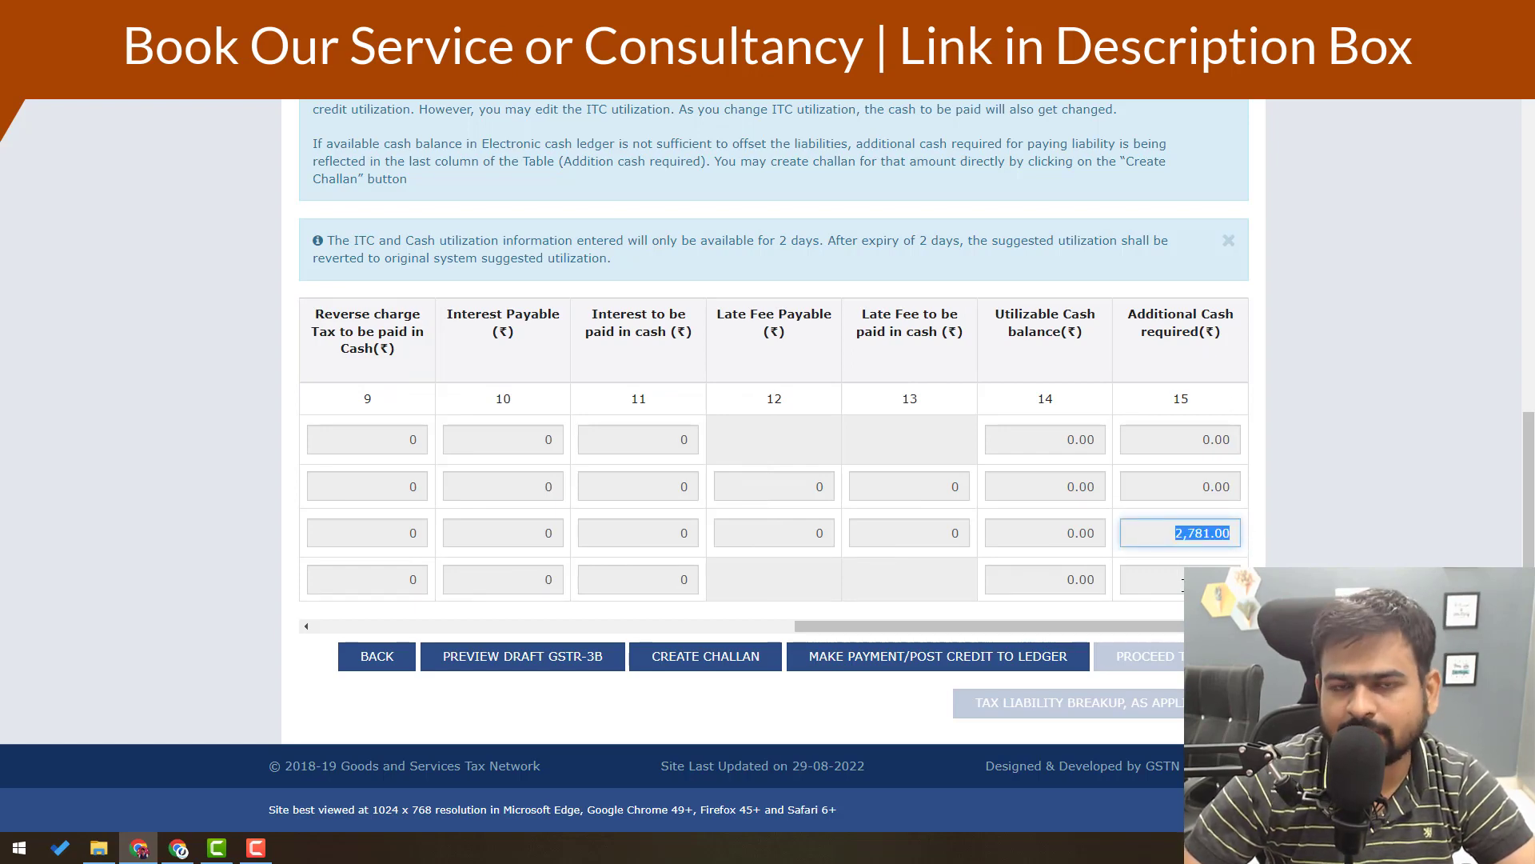
{"action": "left_click_drag", "start_coordinate": [1248, 626], "coordinate": [755, 627]}
{"action": "left_click", "coordinate": [716, 659]}
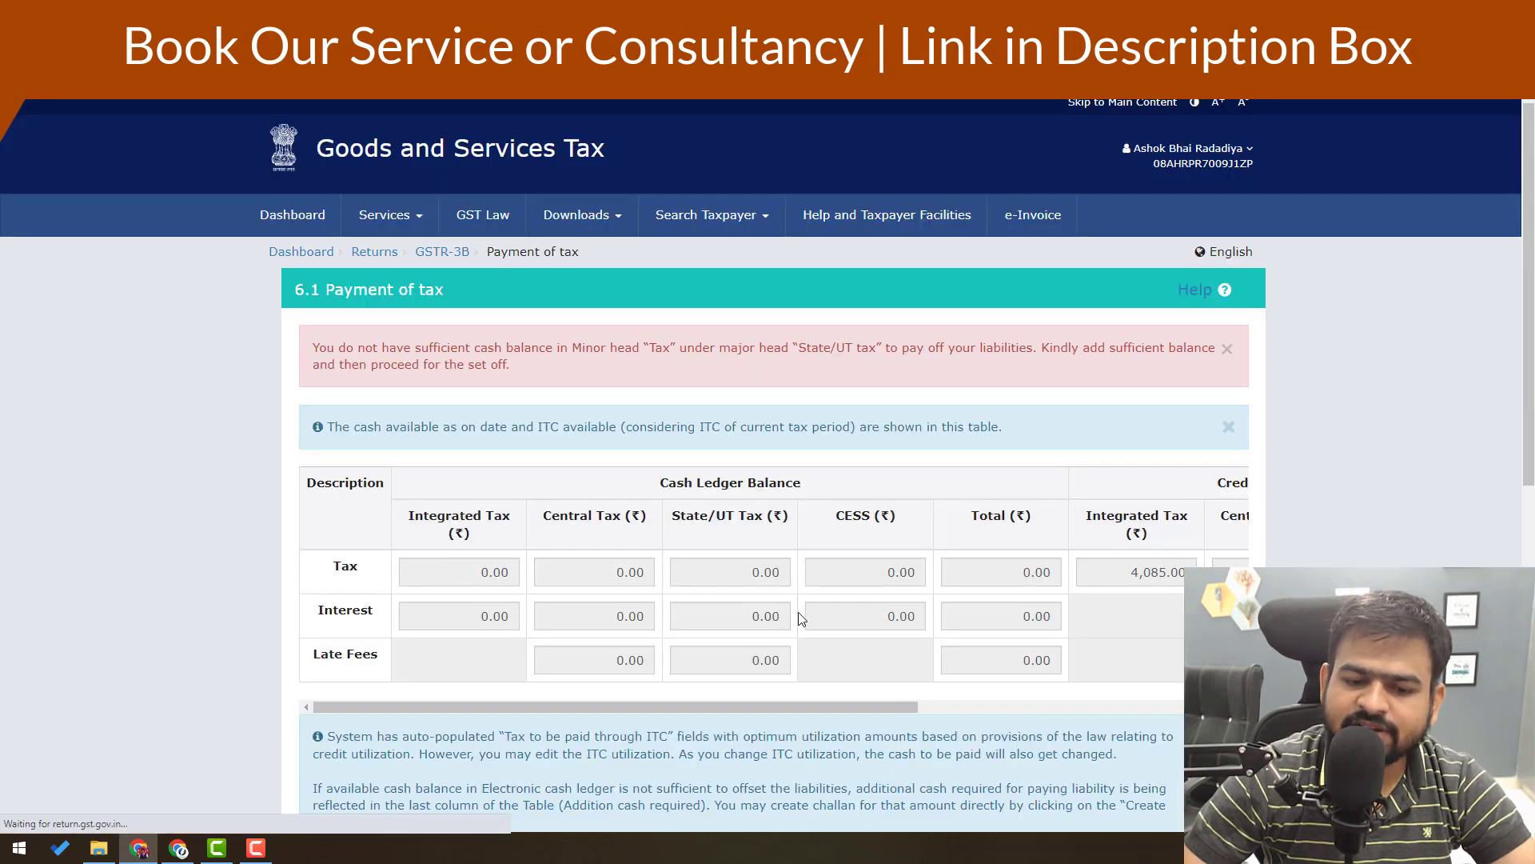
- Review the Rajasthan SGST deposit details, select E-Payment as the payment mode and generate the challan
{"action": "scroll", "coordinate": [694, 575], "scroll_direction": "down", "scroll_amount": 3}
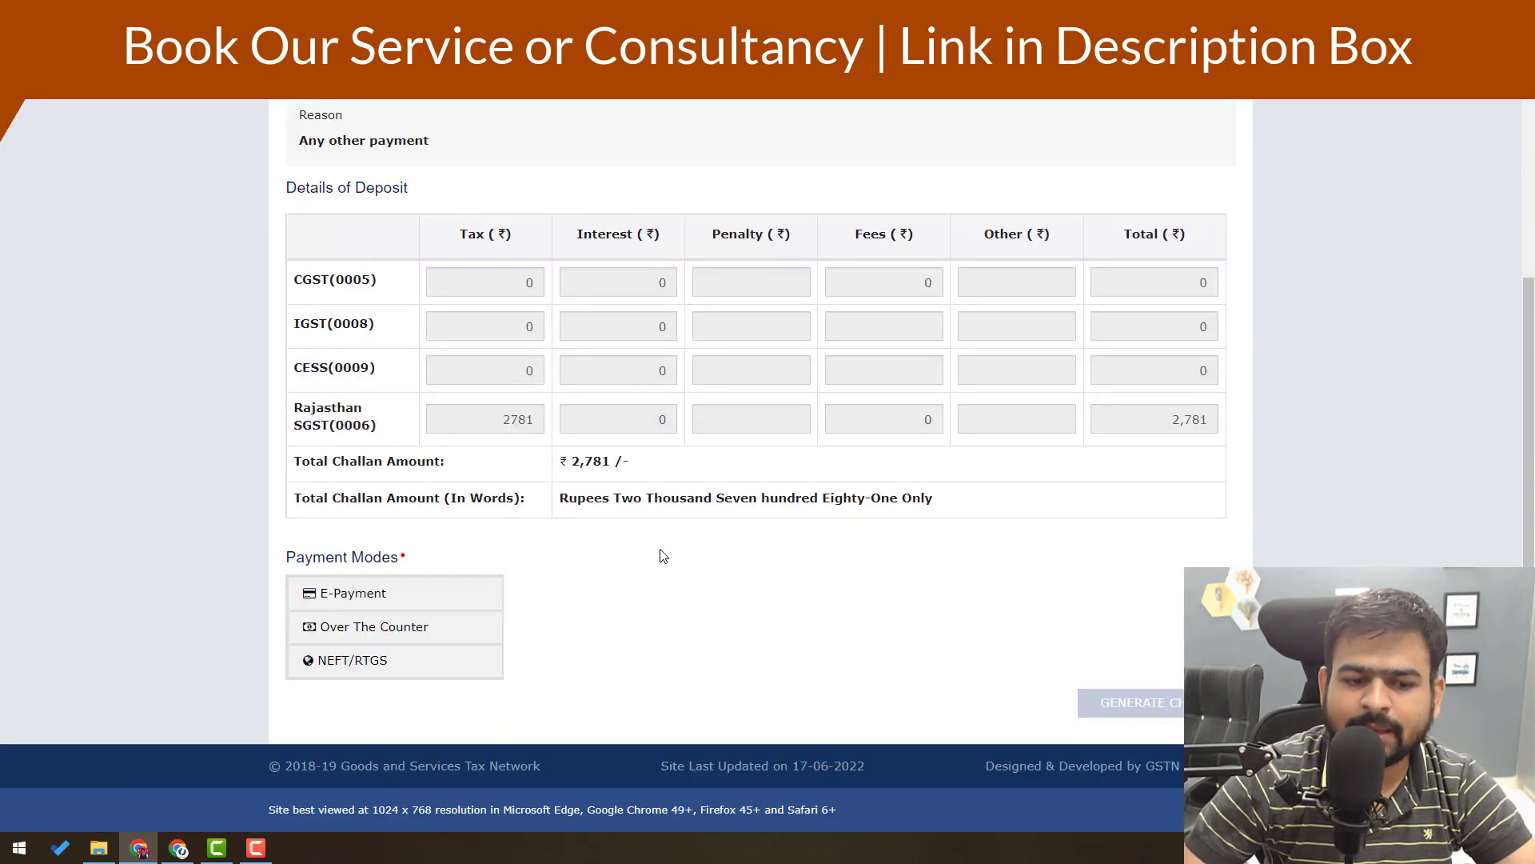
{"action": "left_click_drag", "start_coordinate": [500, 429], "coordinate": [562, 430]}
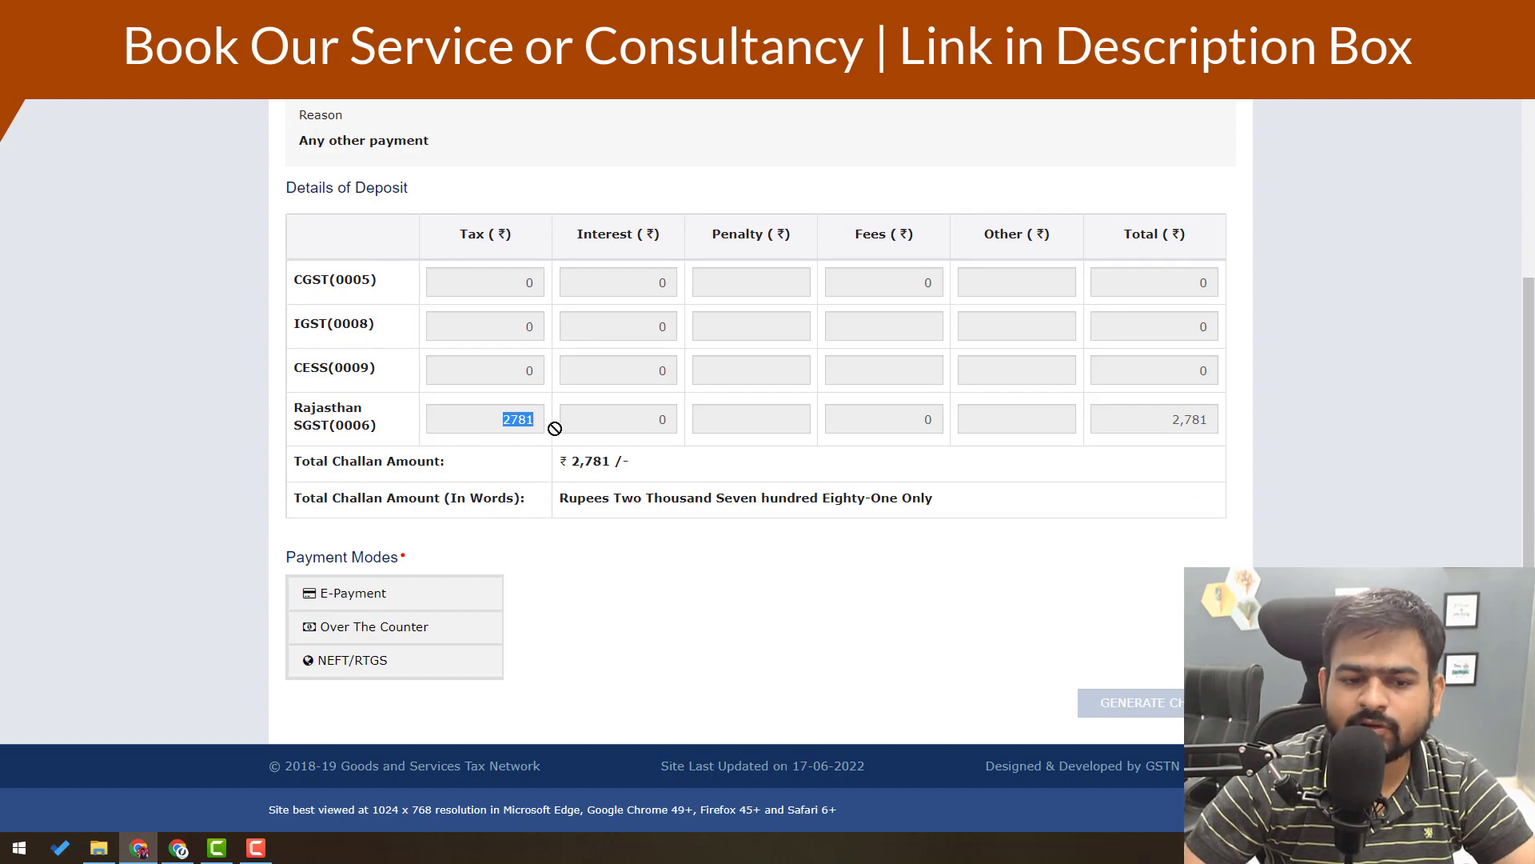
{"action": "left_click", "coordinate": [457, 593]}
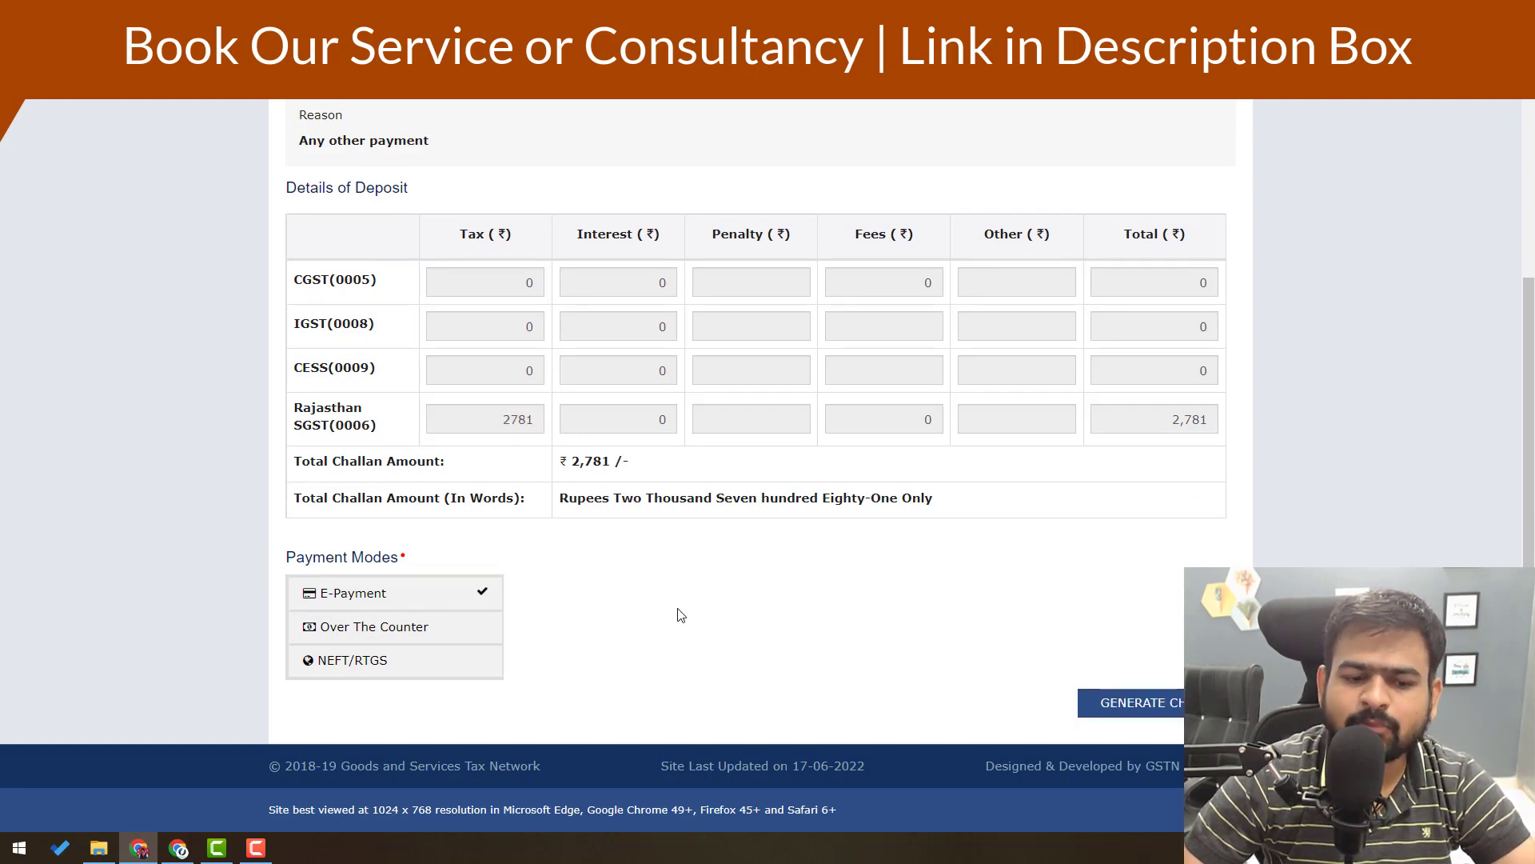
{"action": "scroll", "coordinate": [579, 253], "scroll_direction": "up", "scroll_amount": 3}
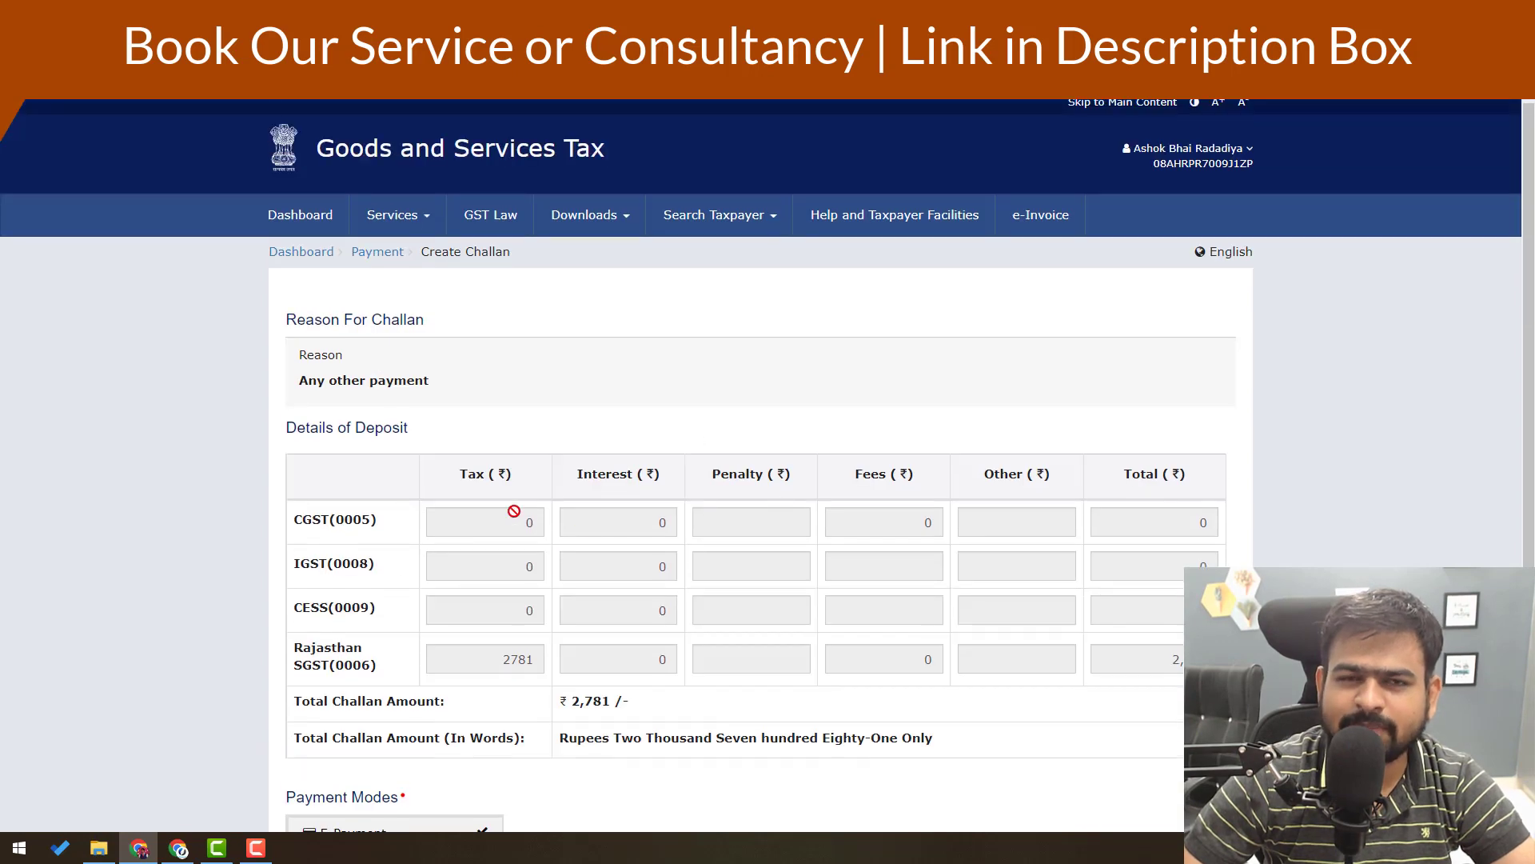
{"action": "scroll", "coordinate": [514, 507], "scroll_direction": "down", "scroll_amount": 3}
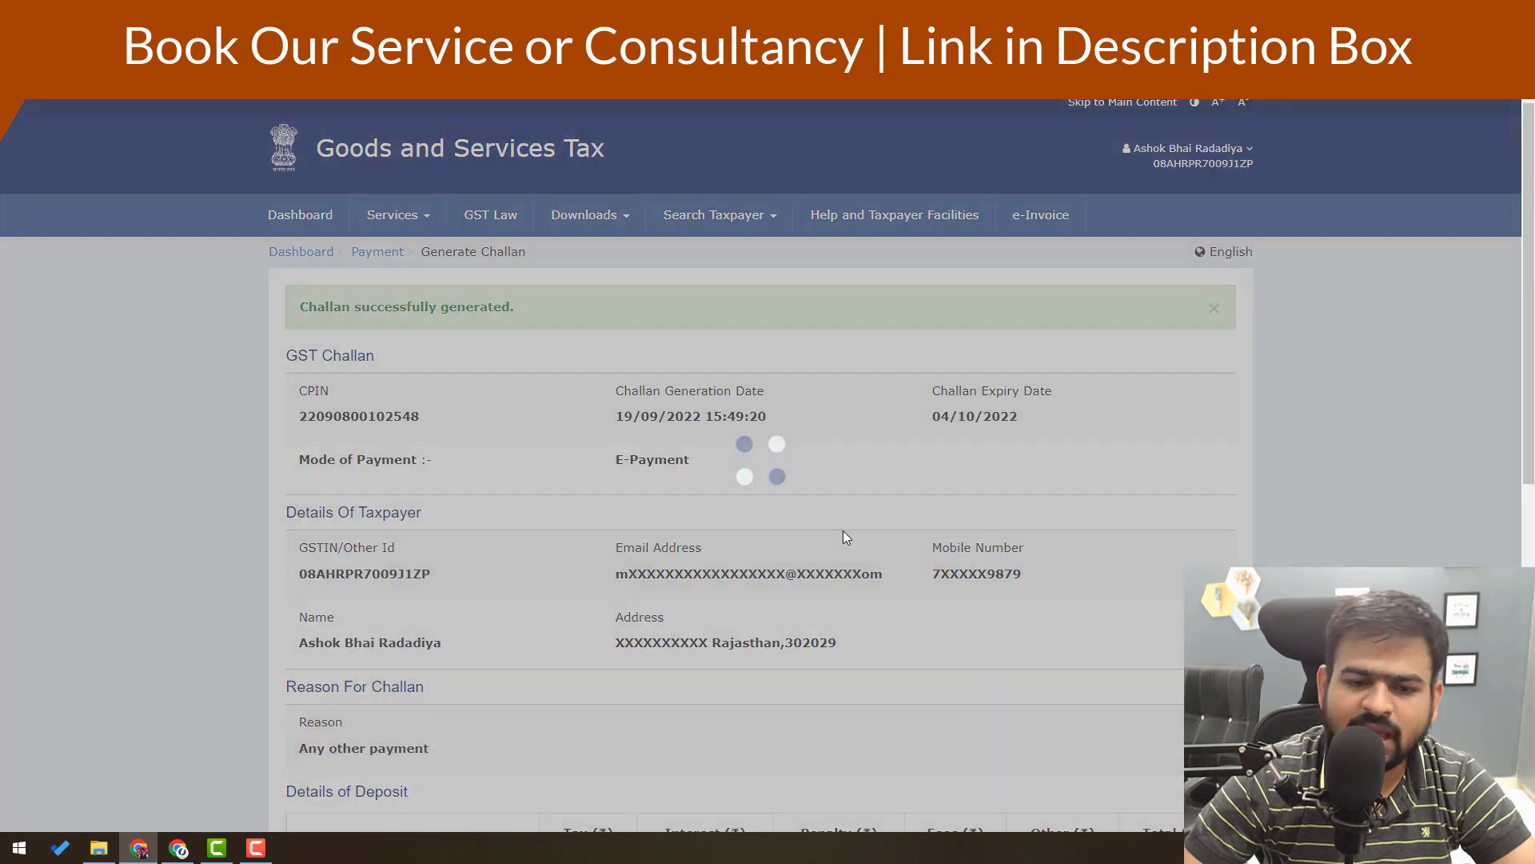
- Select ICICI BANK LIMITED as the preferred bank for e-payment, accept the terms and conditions, and proceed to make the payment
{"action": "scroll", "coordinate": [843, 530], "scroll_direction": "down", "scroll_amount": 6}
{"action": "scroll", "coordinate": [504, 464], "scroll_direction": "down", "scroll_amount": 2}
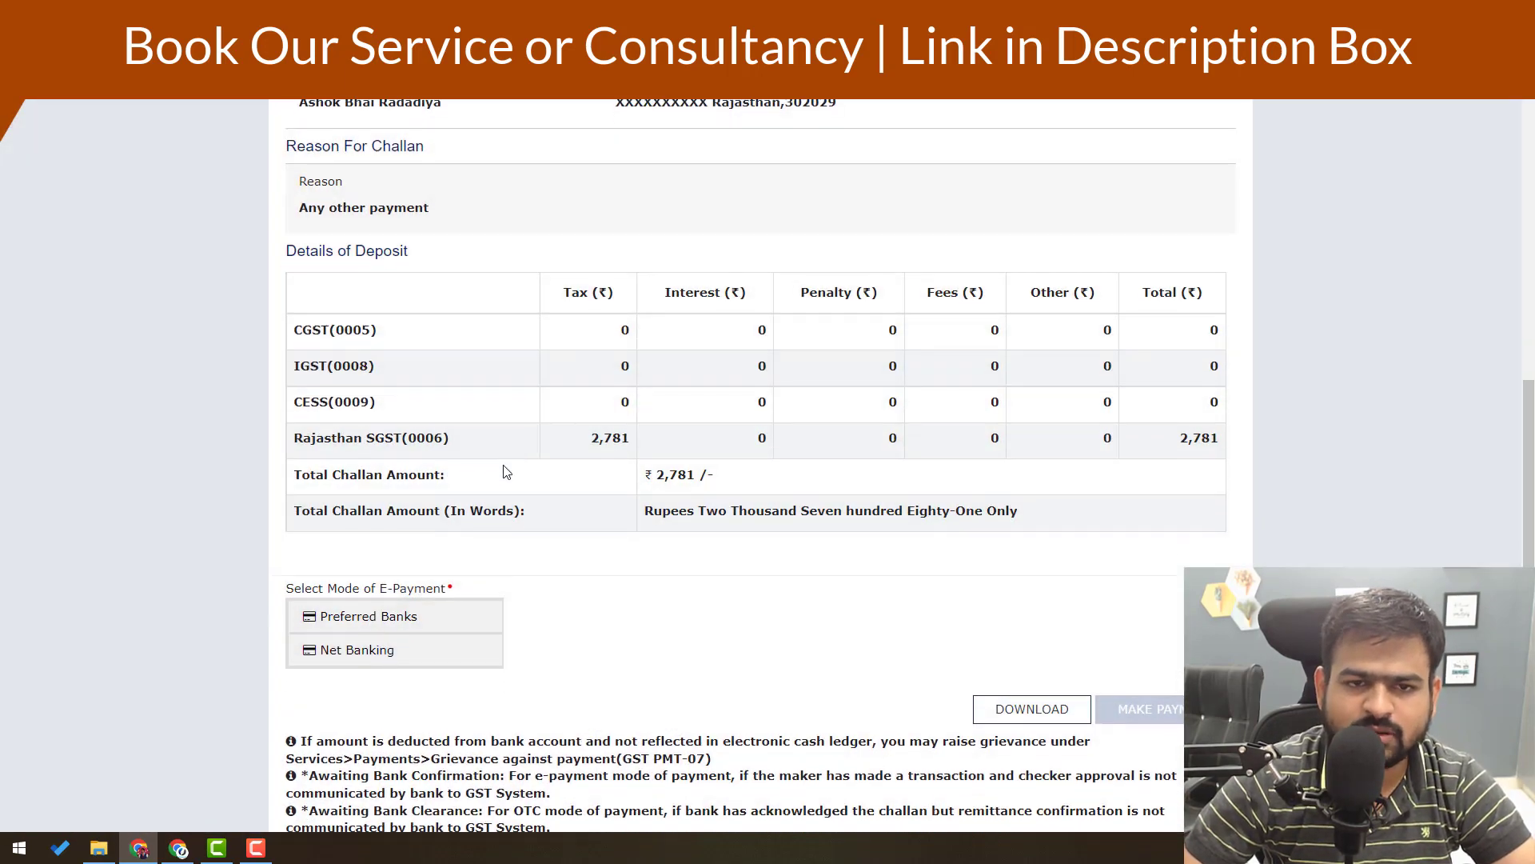
{"action": "left_click", "coordinate": [422, 505]}
{"action": "left_click", "coordinate": [577, 534]}
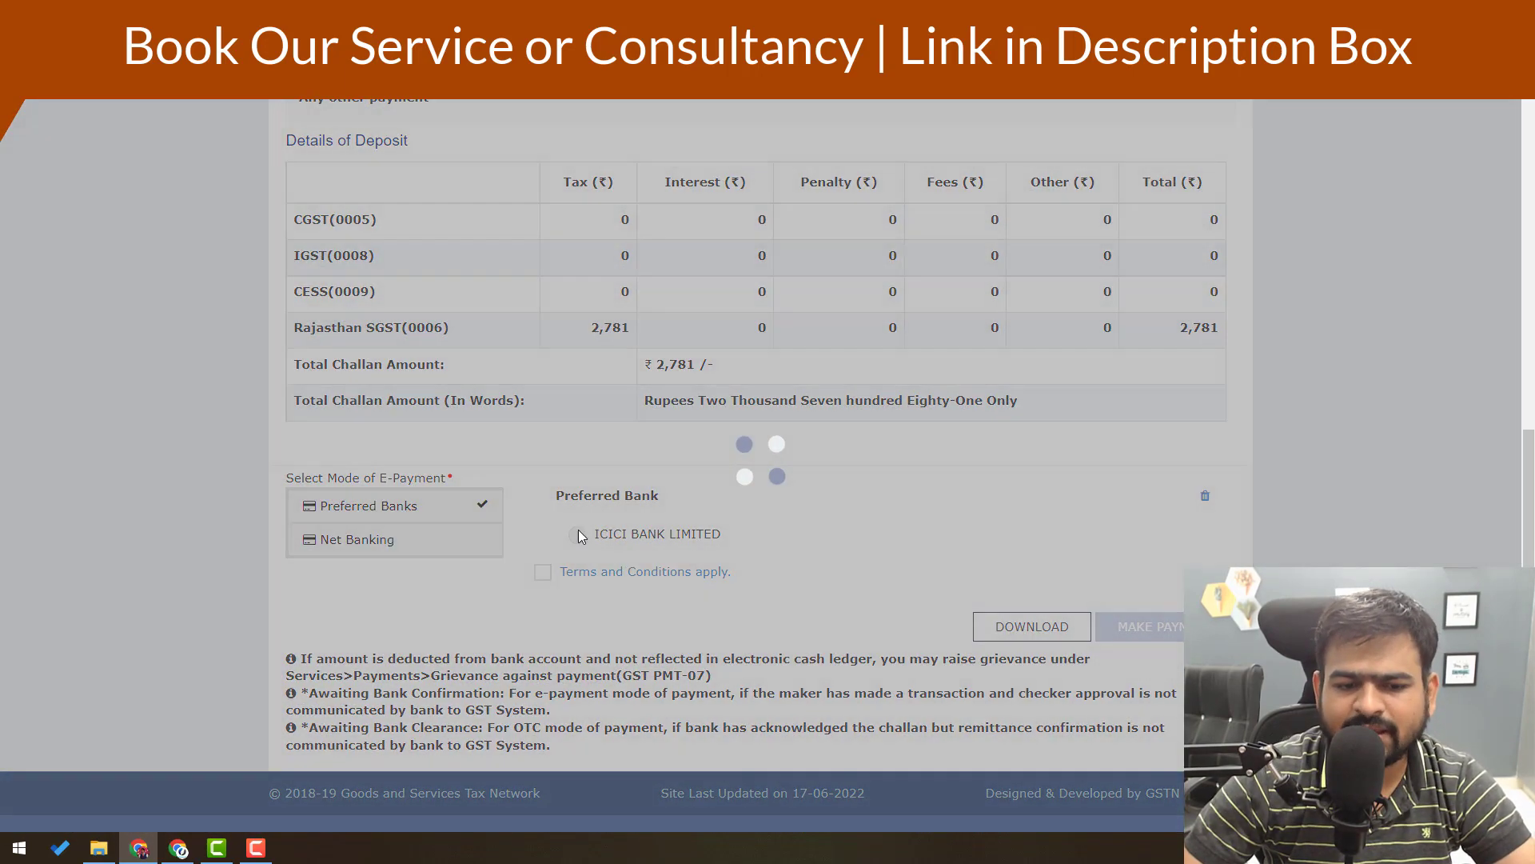
{"action": "left_click", "coordinate": [542, 572]}
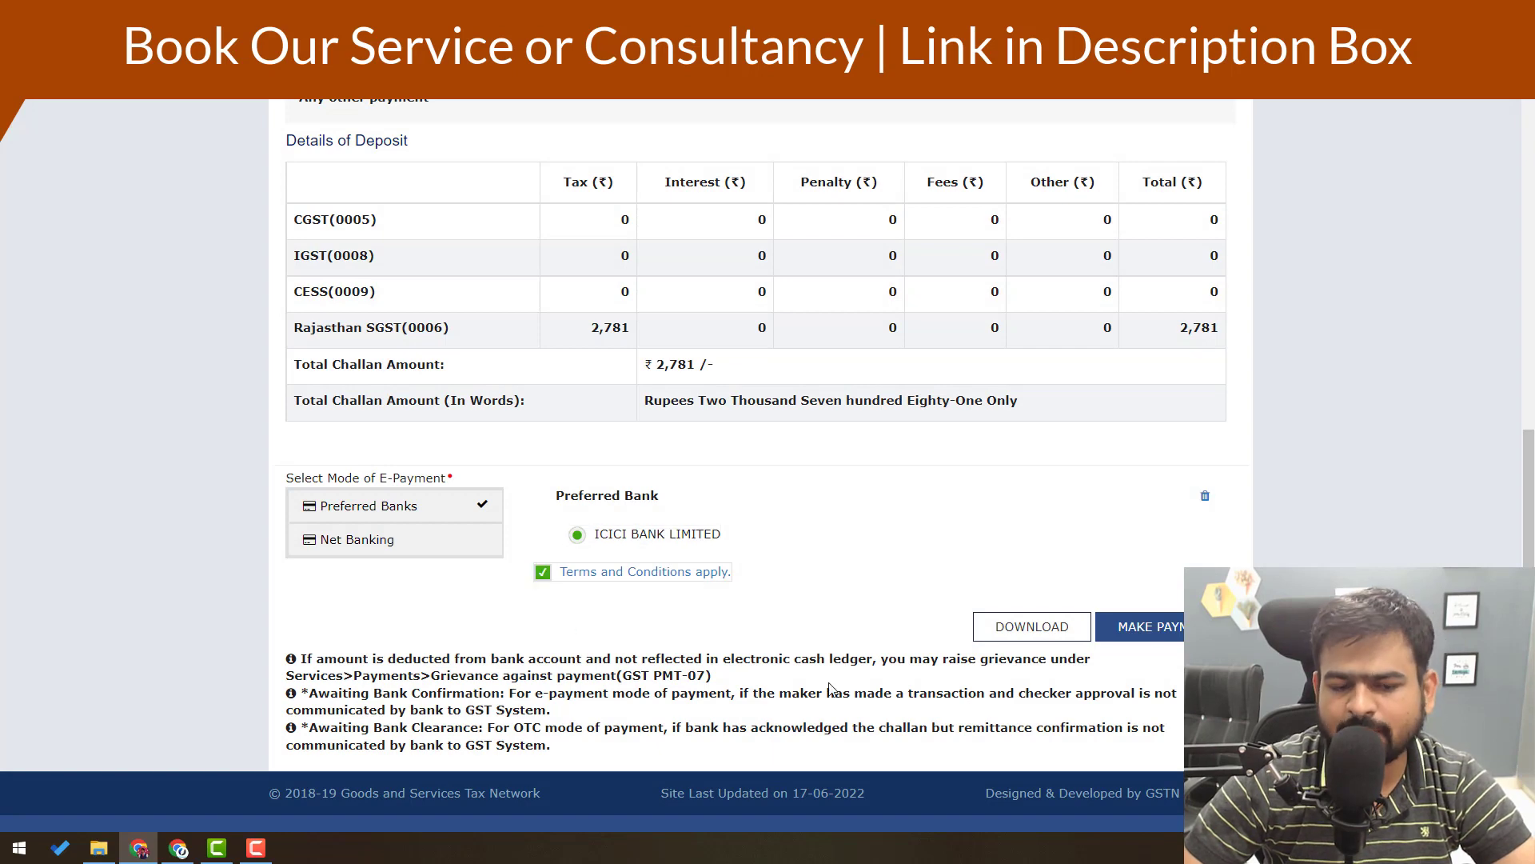
{"action": "left_click", "coordinate": [1152, 628]}
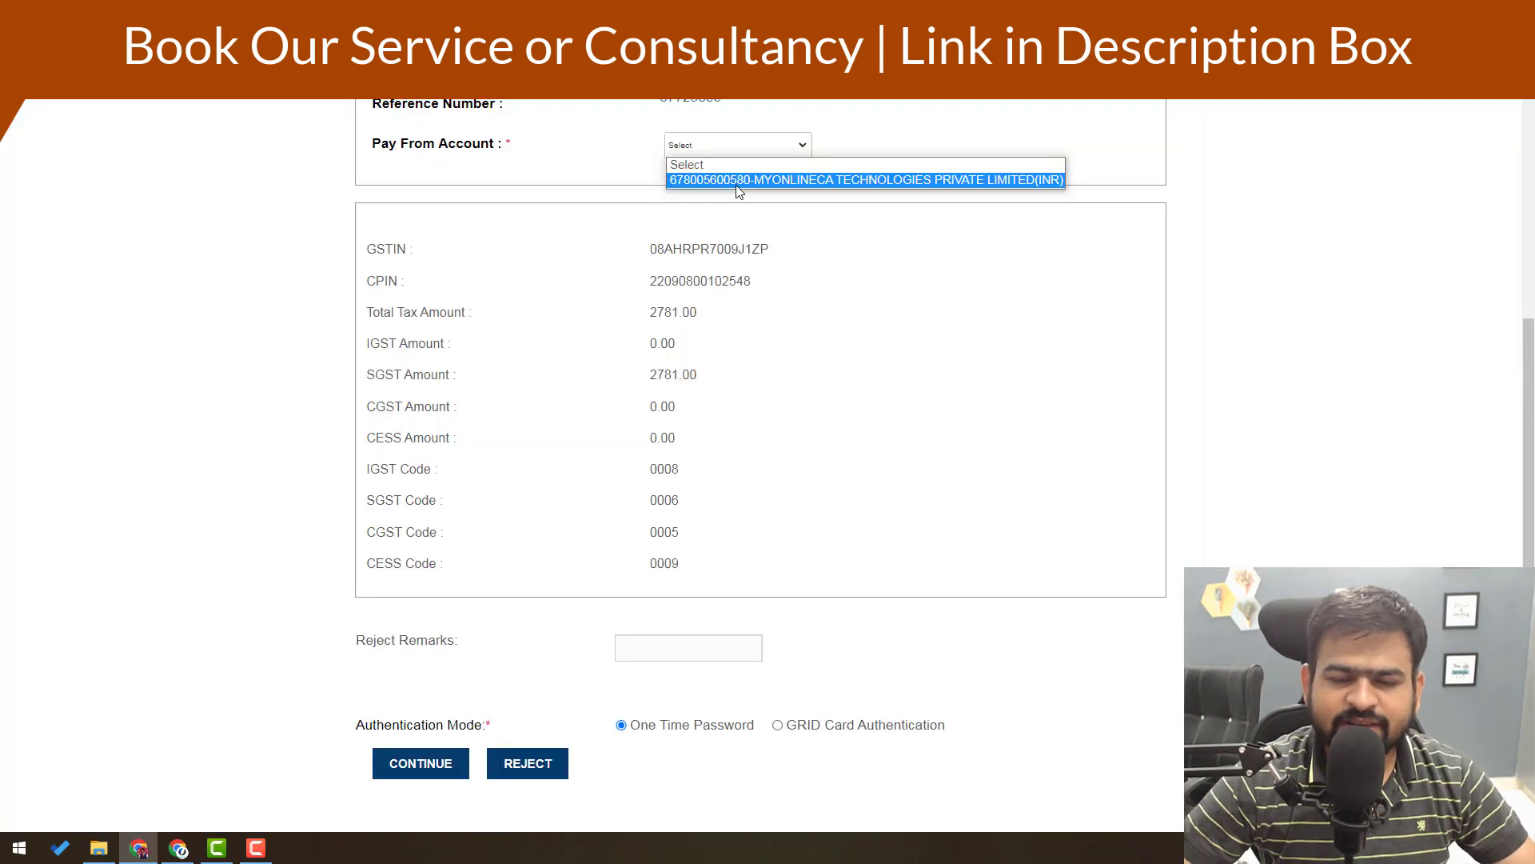
- Choose the account to pay from, continue the tax payment with One Time Password authentication, and check the payment summary
{"action": "left_click", "coordinate": [739, 180]}
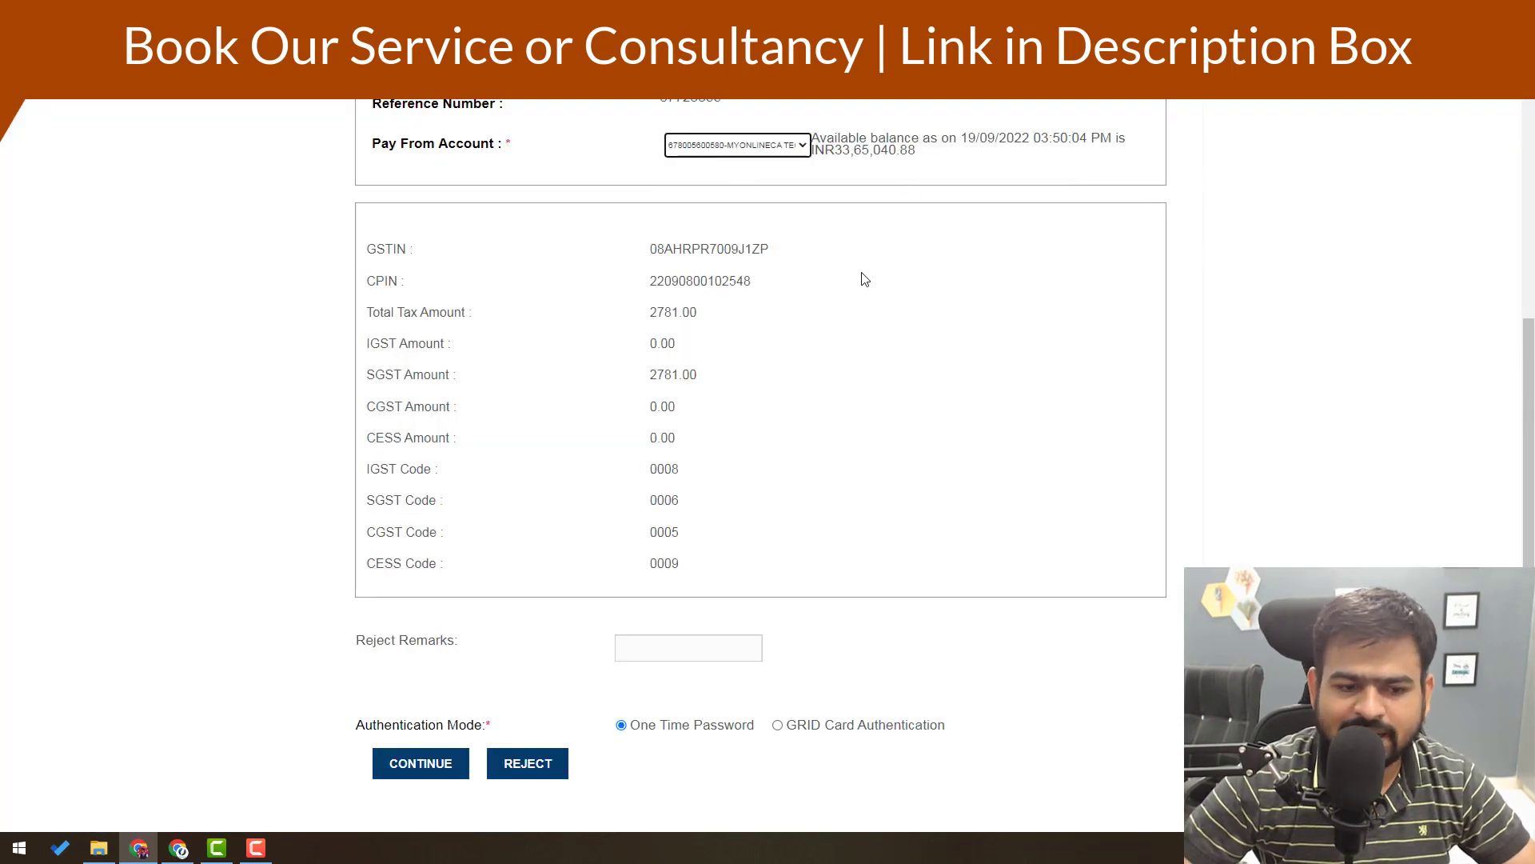
{"action": "left_click", "coordinate": [663, 674]}
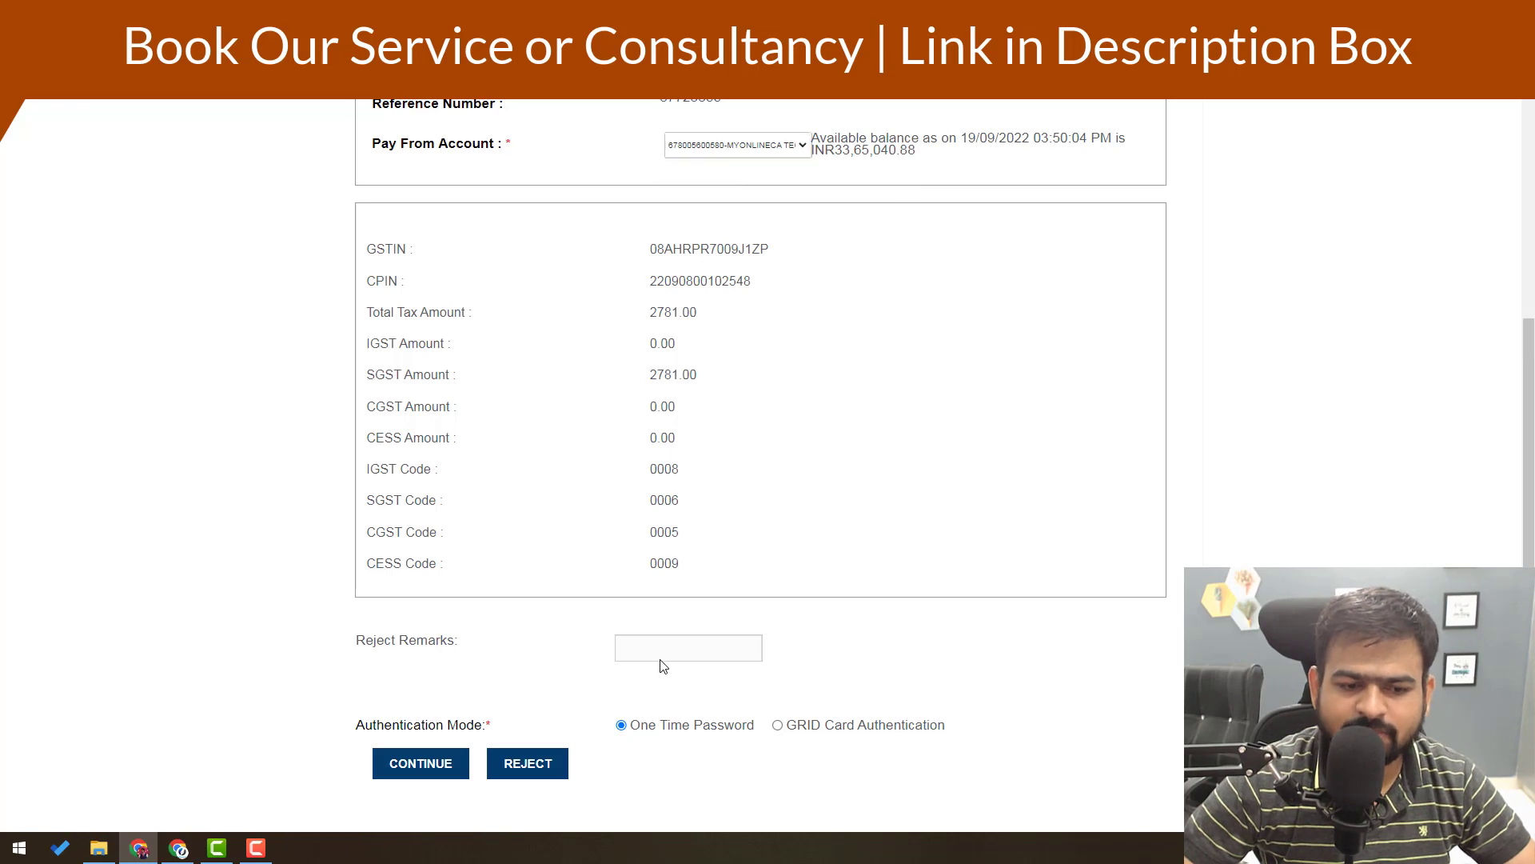
{"action": "left_click", "coordinate": [404, 774]}
{"action": "scroll", "coordinate": [623, 537], "scroll_direction": "down", "scroll_amount": 6}
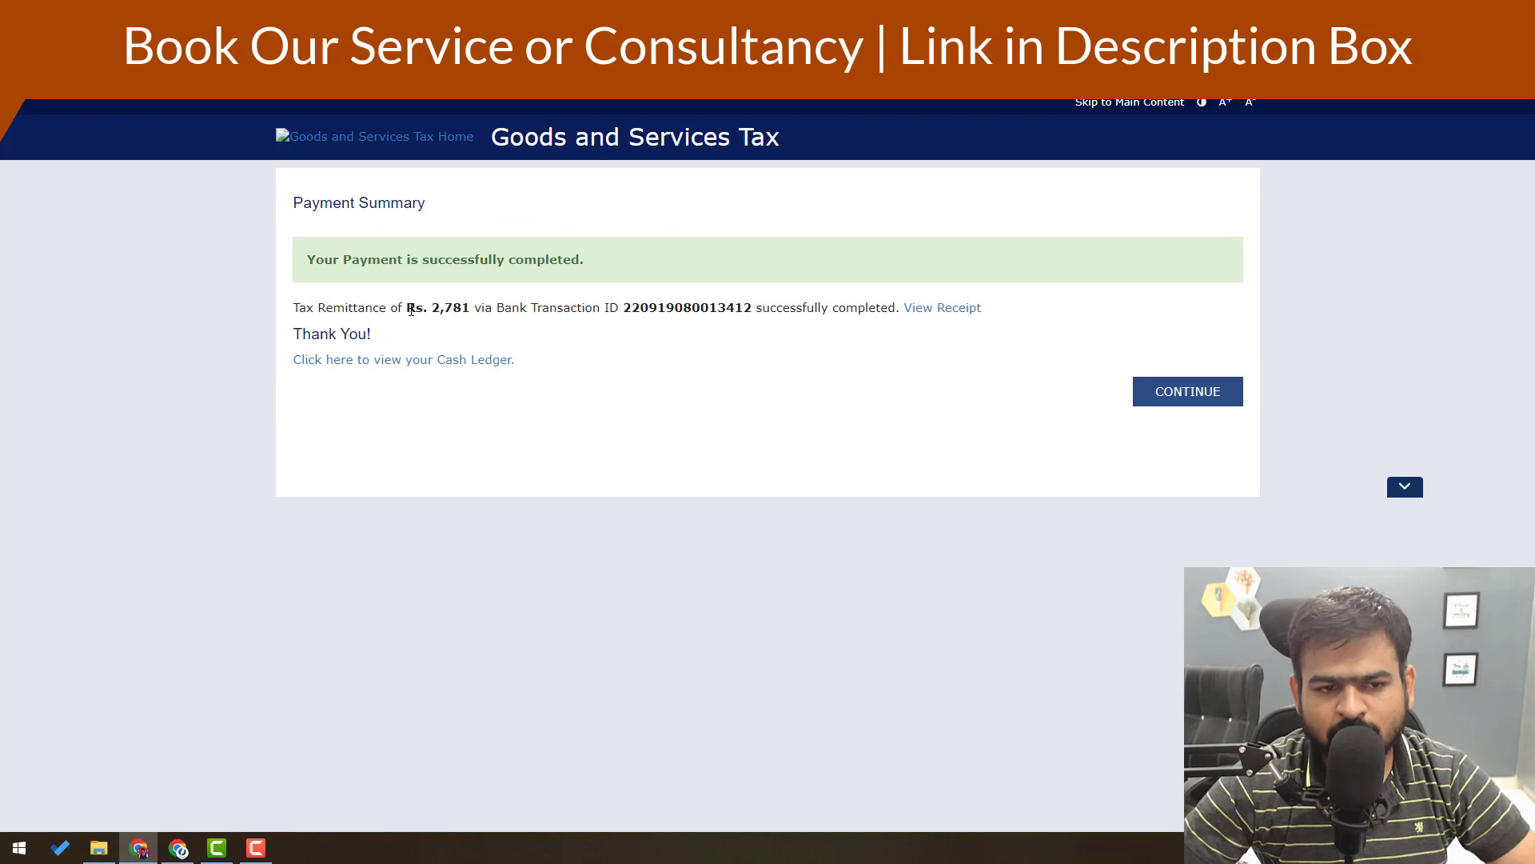
{"action": "left_click_drag", "start_coordinate": [398, 307], "coordinate": [756, 303]}
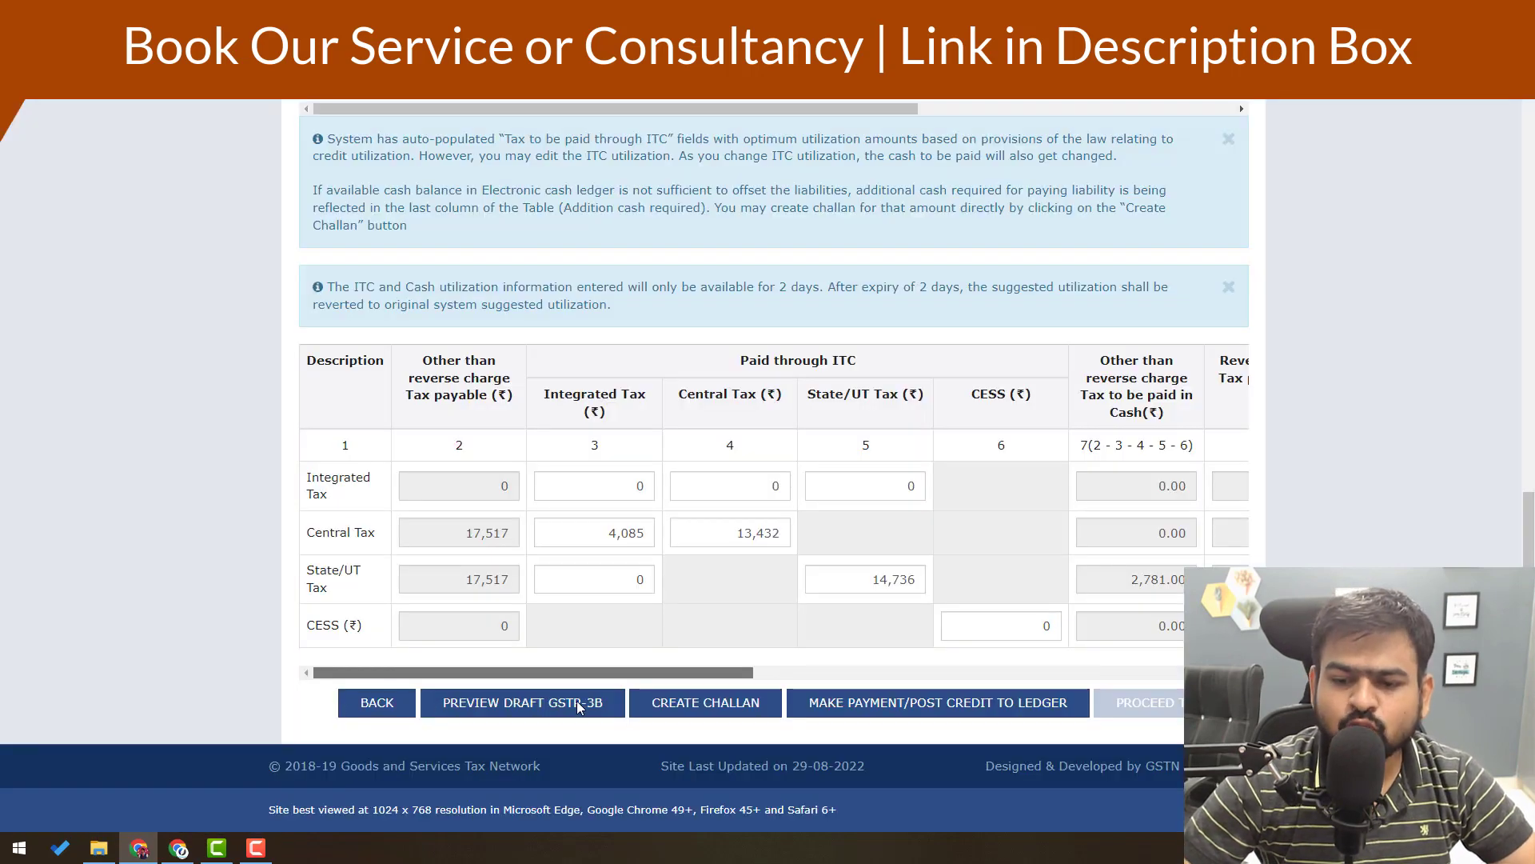
- Check the utilizable and additional cash for State/UT Tax in table 6.1, then post the payment and credit to the ledger
{"action": "scroll", "coordinate": [719, 699], "scroll_direction": "right", "scroll_amount": 3}
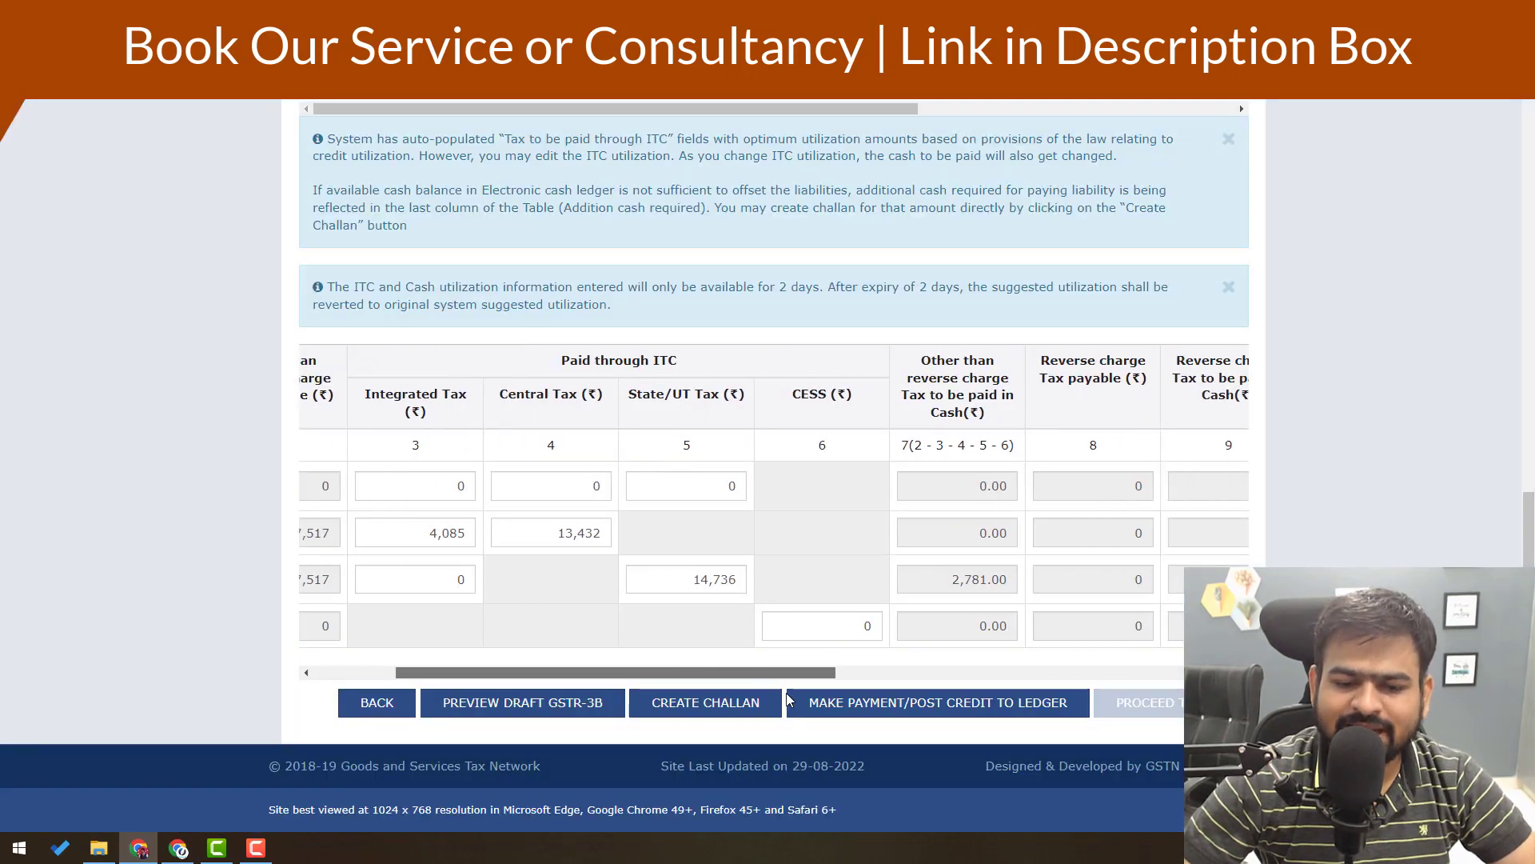
{"action": "scroll", "coordinate": [788, 700], "scroll_direction": "right", "scroll_amount": 5}
{"action": "left_click", "coordinate": [1159, 579]}
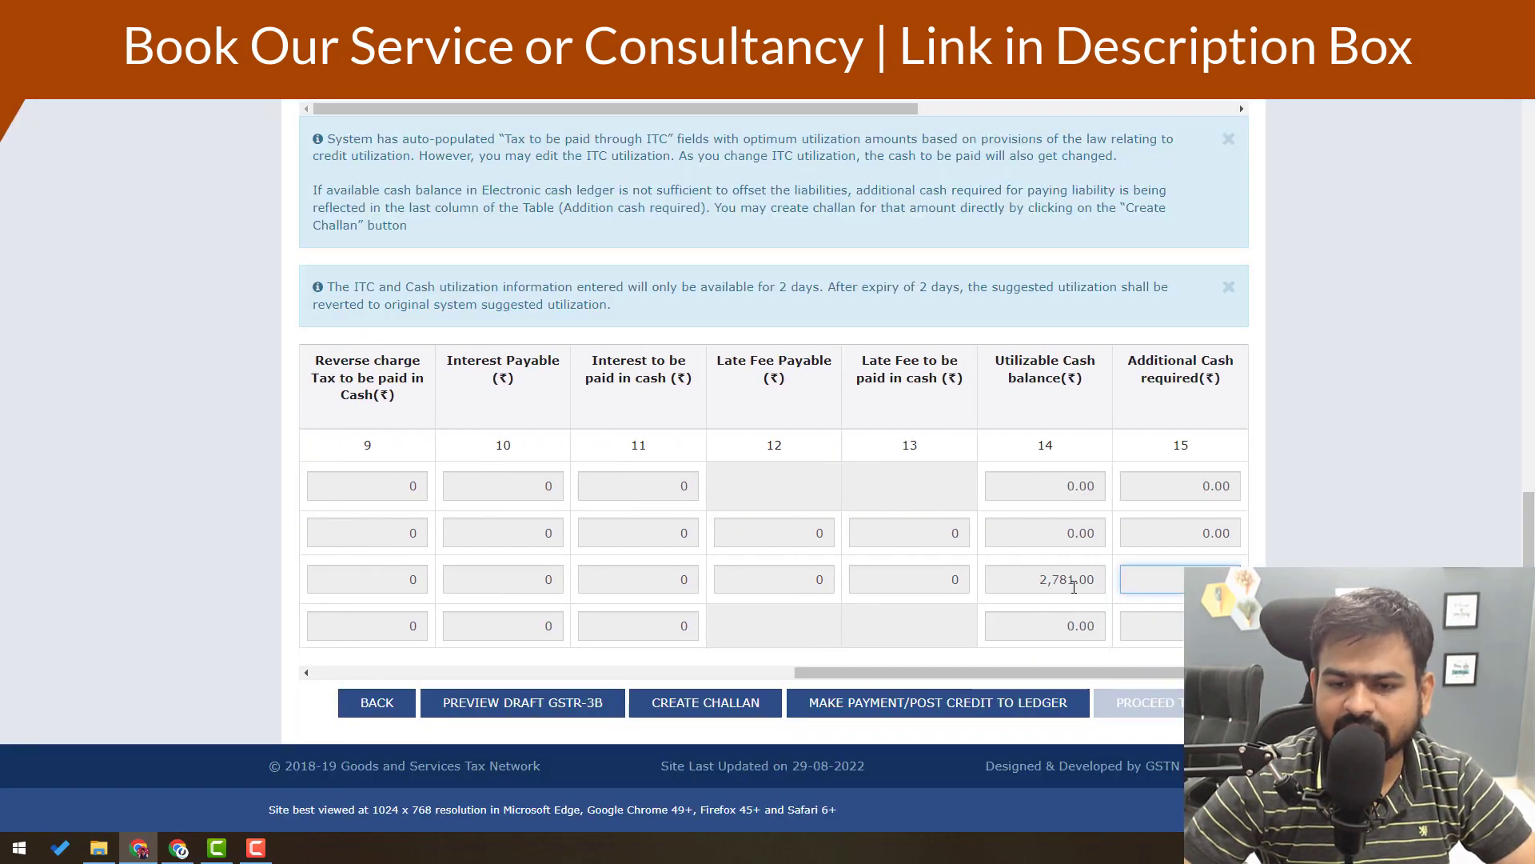
{"action": "left_click", "coordinate": [1292, 530]}
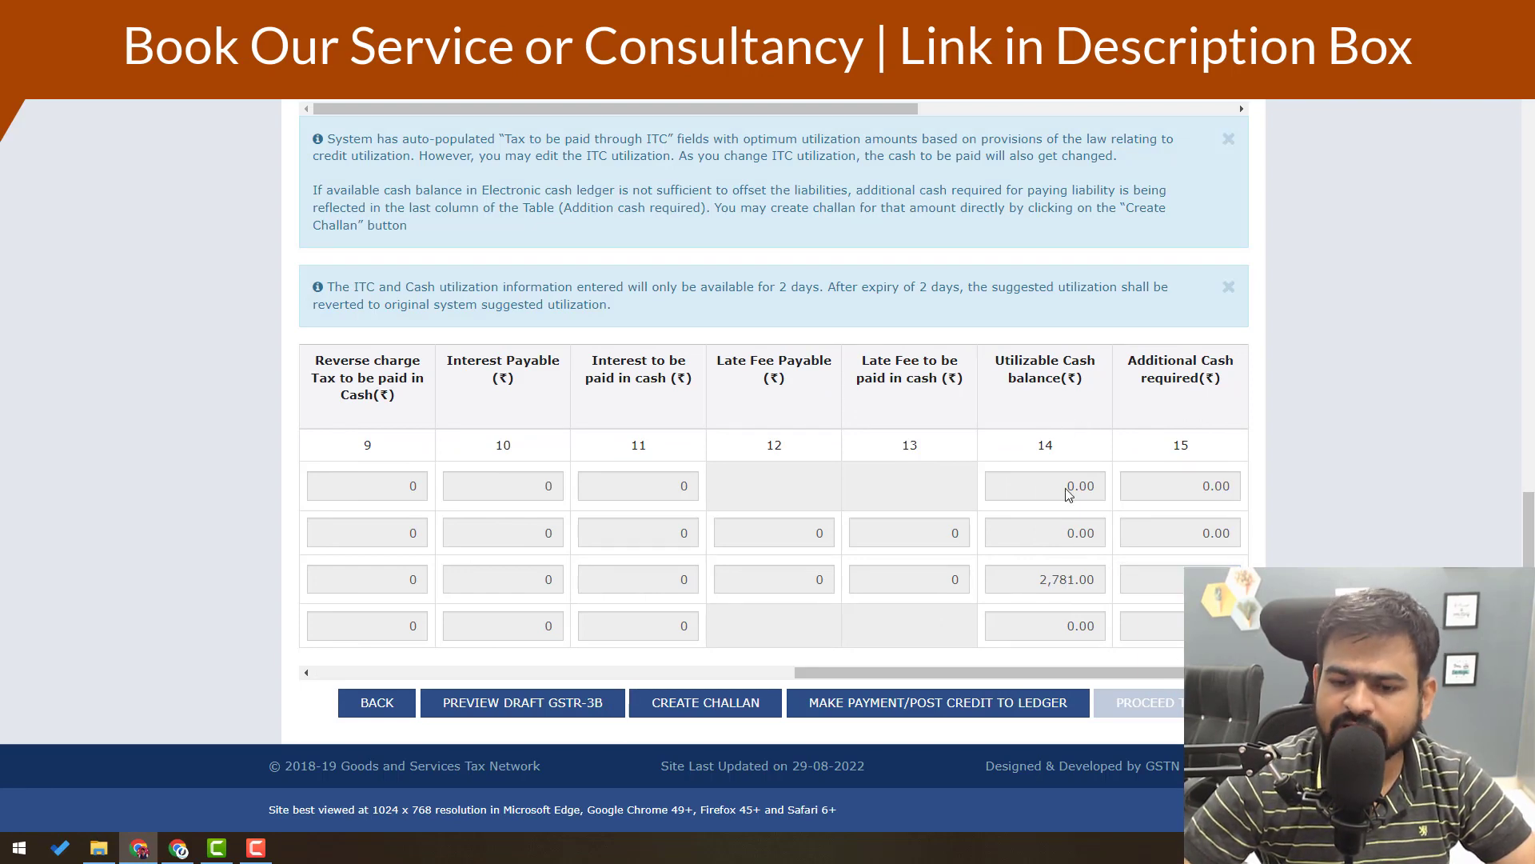
{"action": "left_click", "coordinate": [876, 703]}
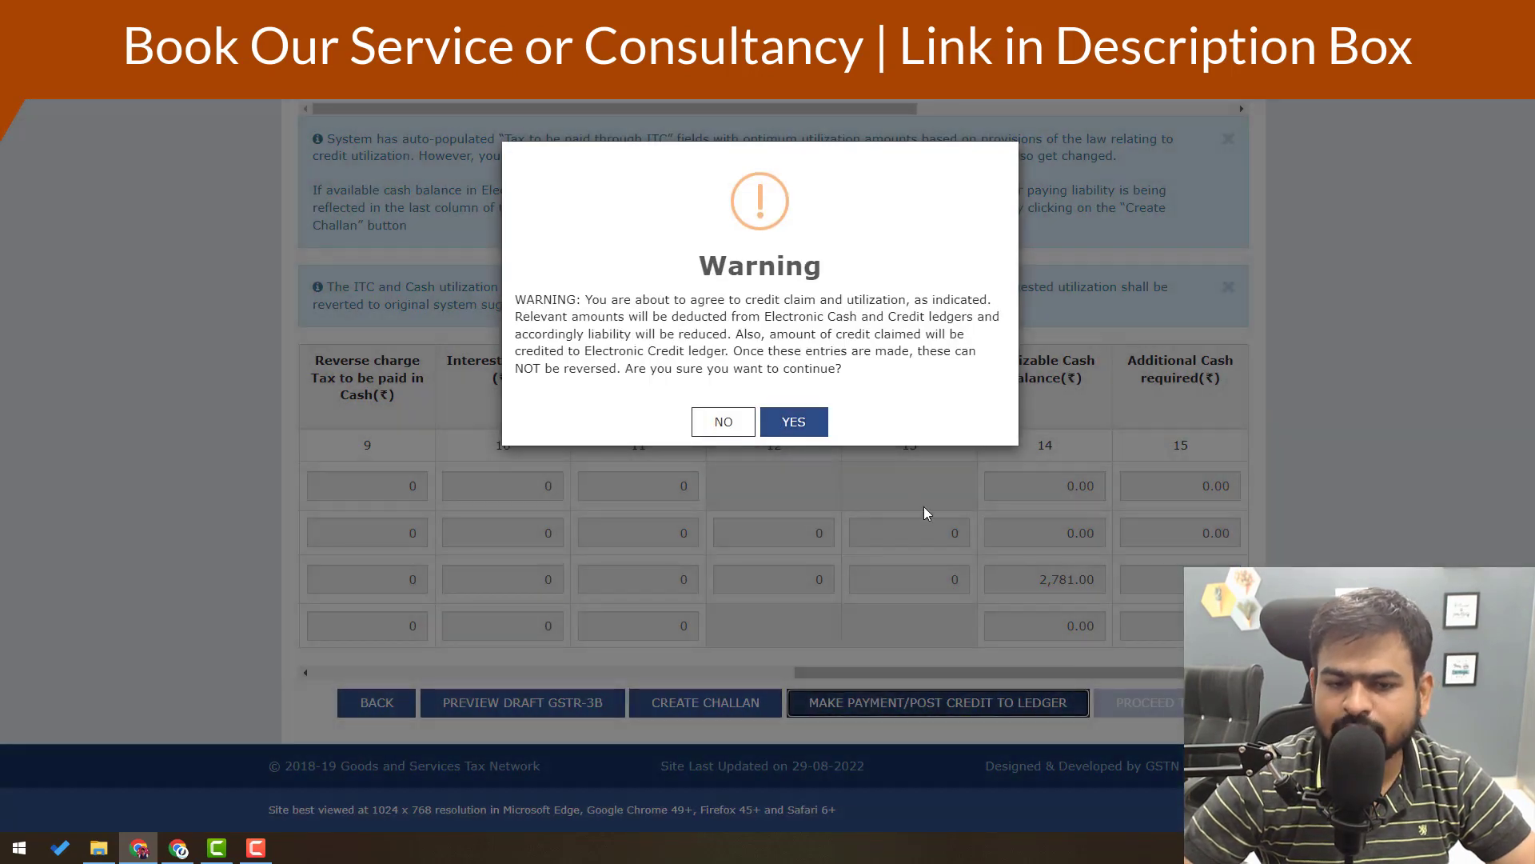
{"action": "left_click", "coordinate": [791, 422]}
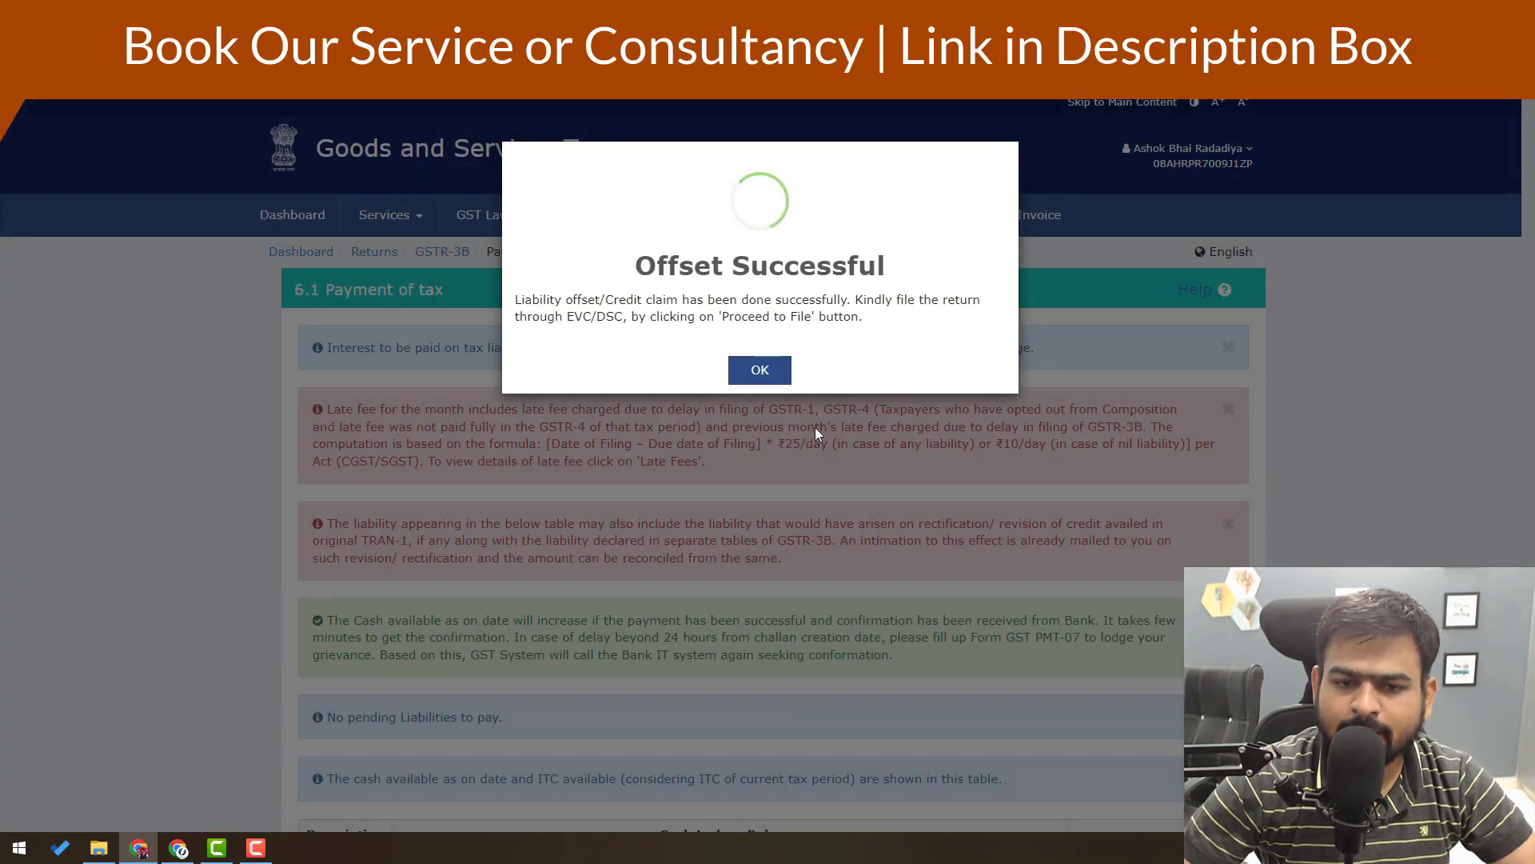
{"action": "left_click", "coordinate": [767, 368]}
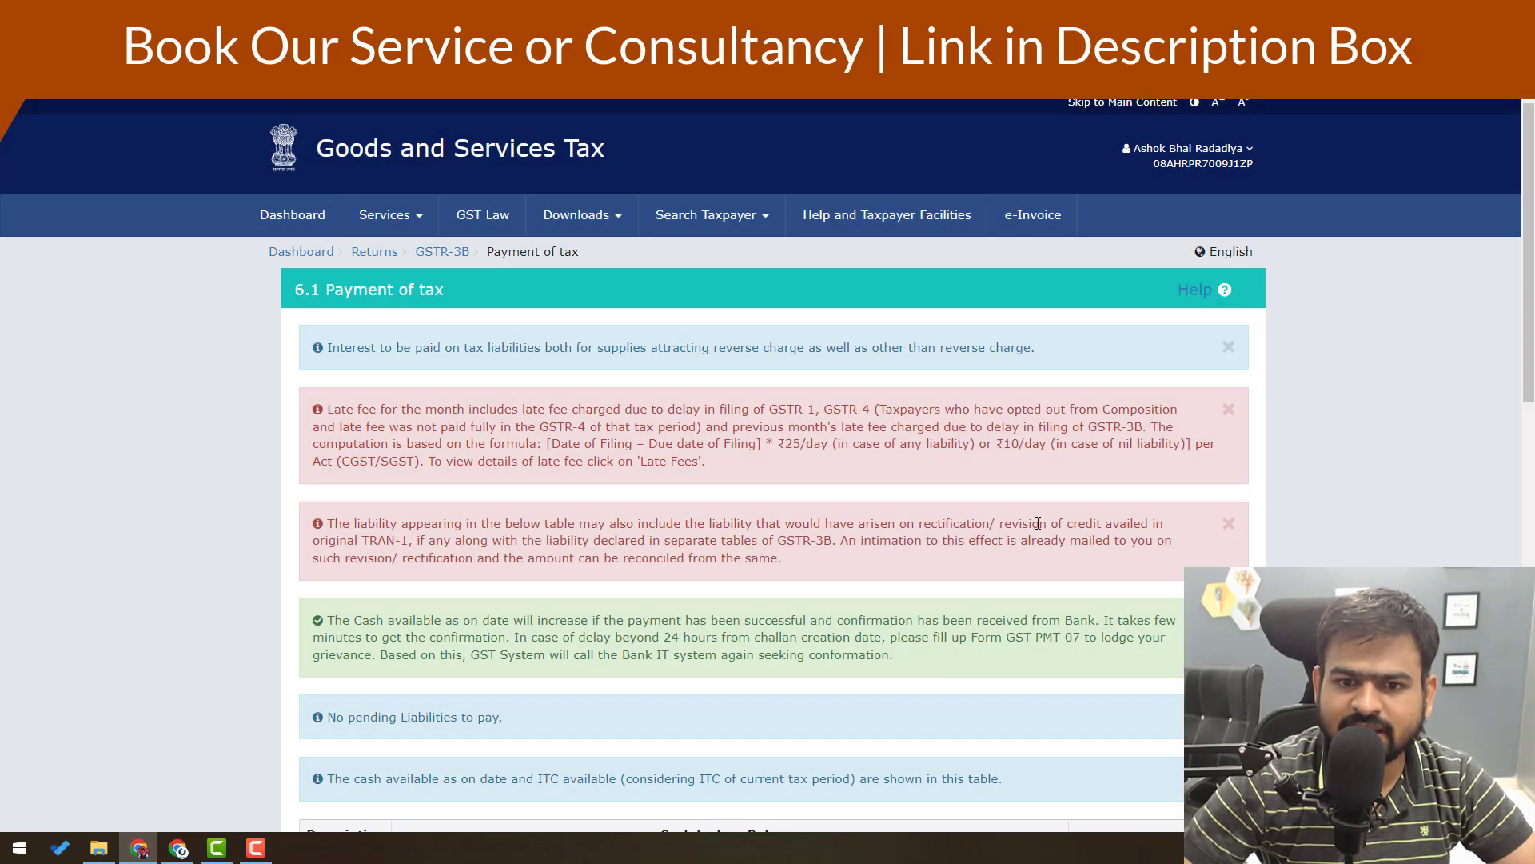
- Proceed to file GSTR-3B, accept the verification declaration with the authorised signatory selected, and start EVC filing up to the OTP entry
{"action": "scroll", "coordinate": [1038, 523], "scroll_direction": "down", "scroll_amount": 15}
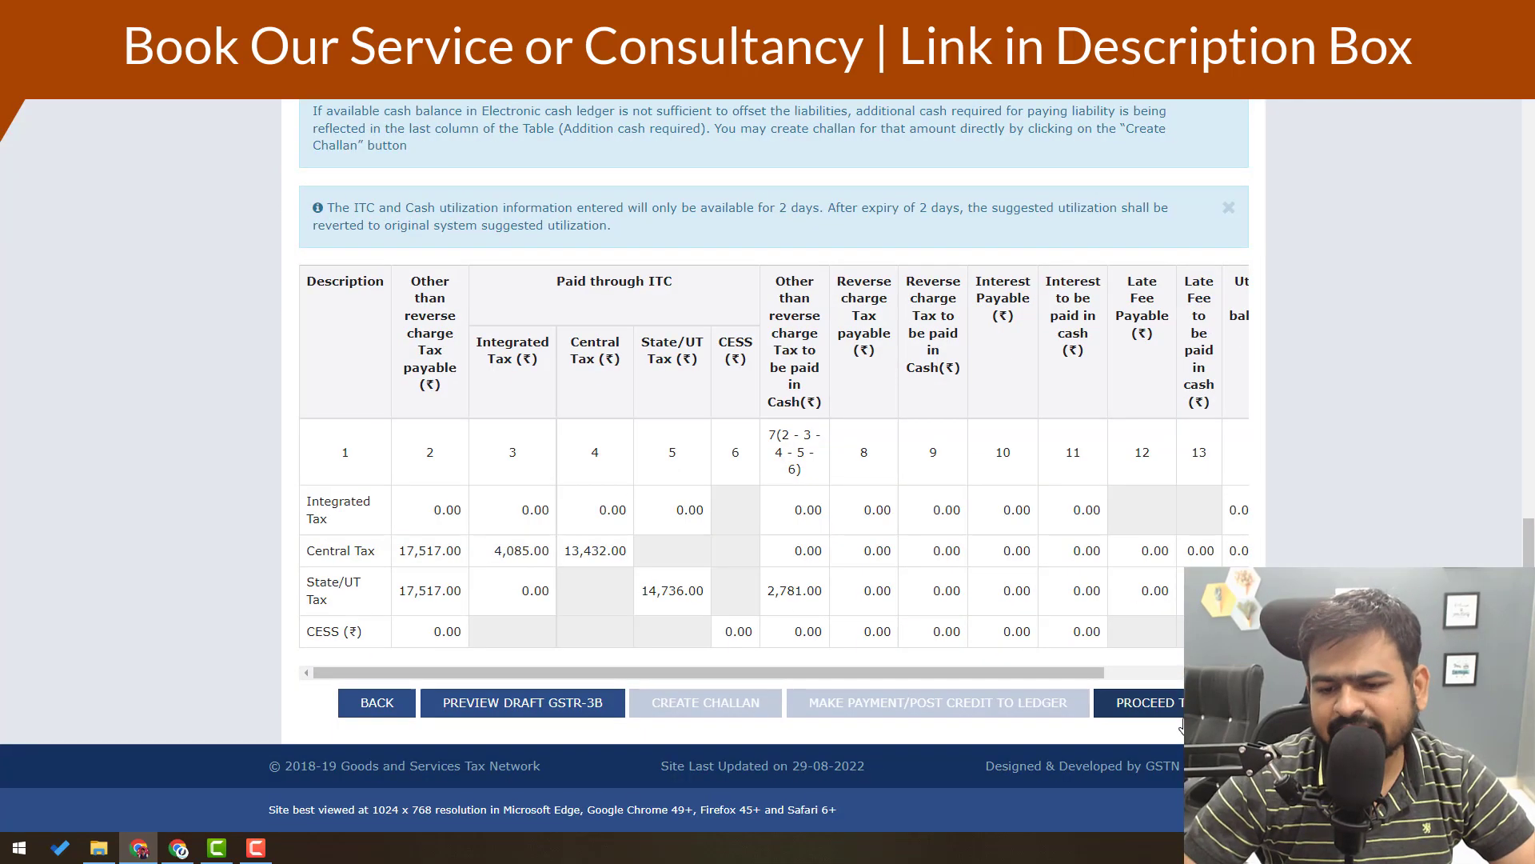
{"action": "left_click", "coordinate": [1140, 702]}
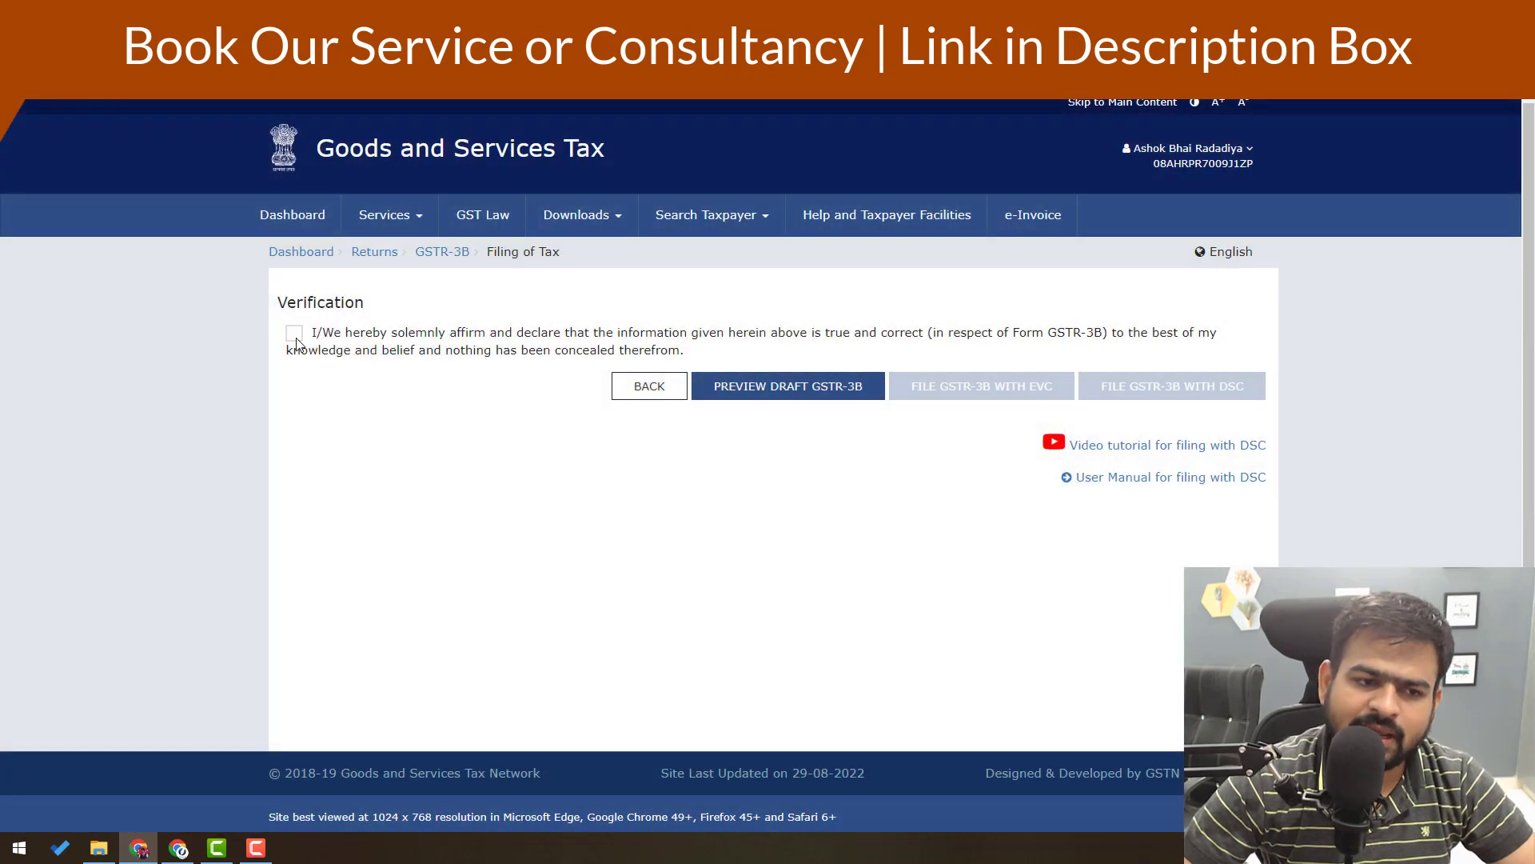
{"action": "left_click", "coordinate": [294, 334]}
{"action": "left_click", "coordinate": [372, 402]}
{"action": "left_click", "coordinate": [375, 438]}
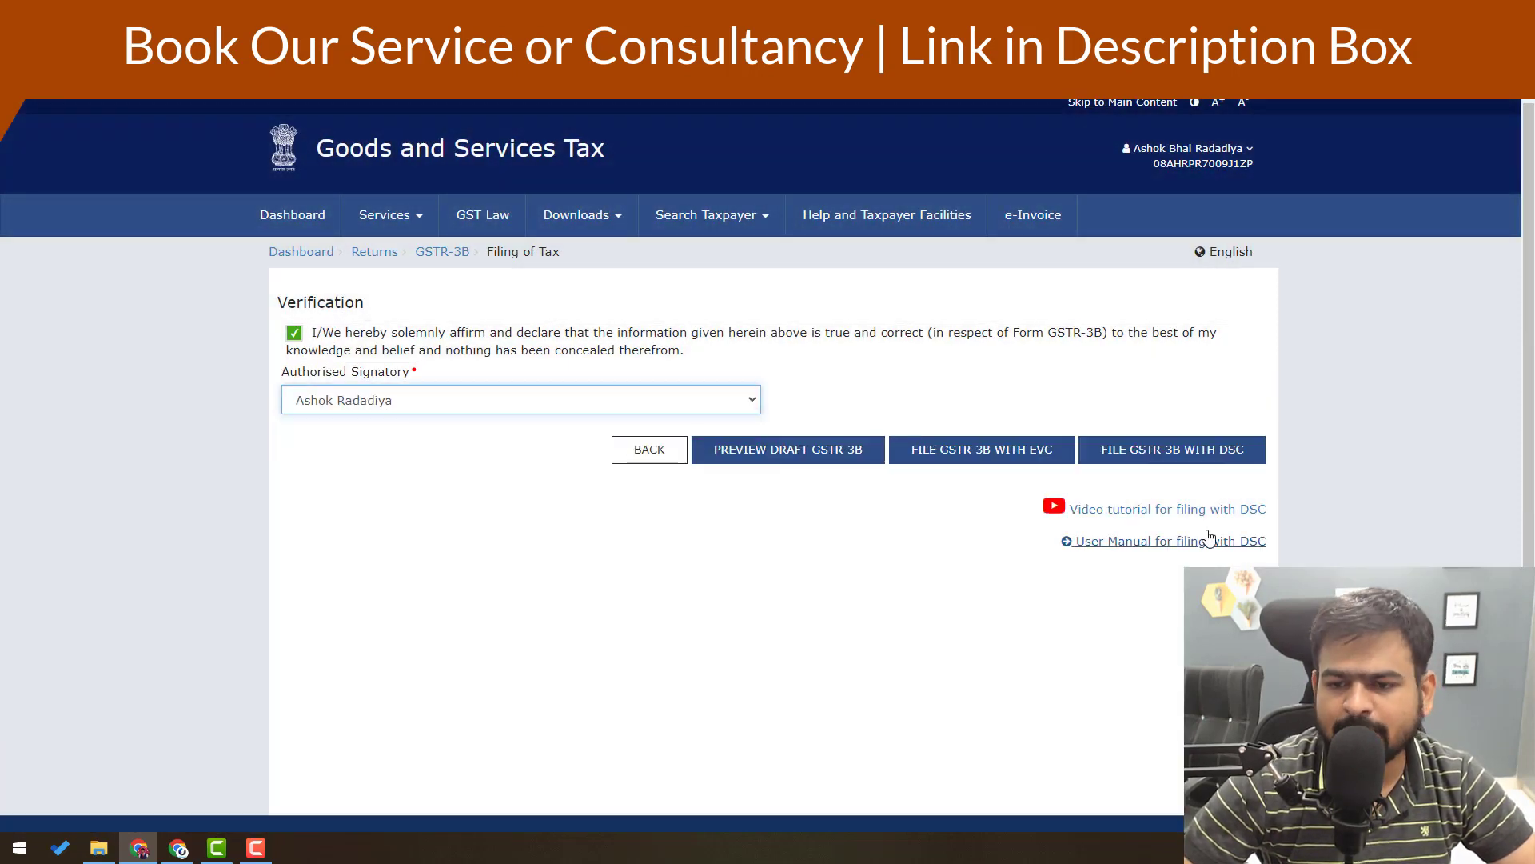
{"action": "left_click", "coordinate": [1046, 461]}
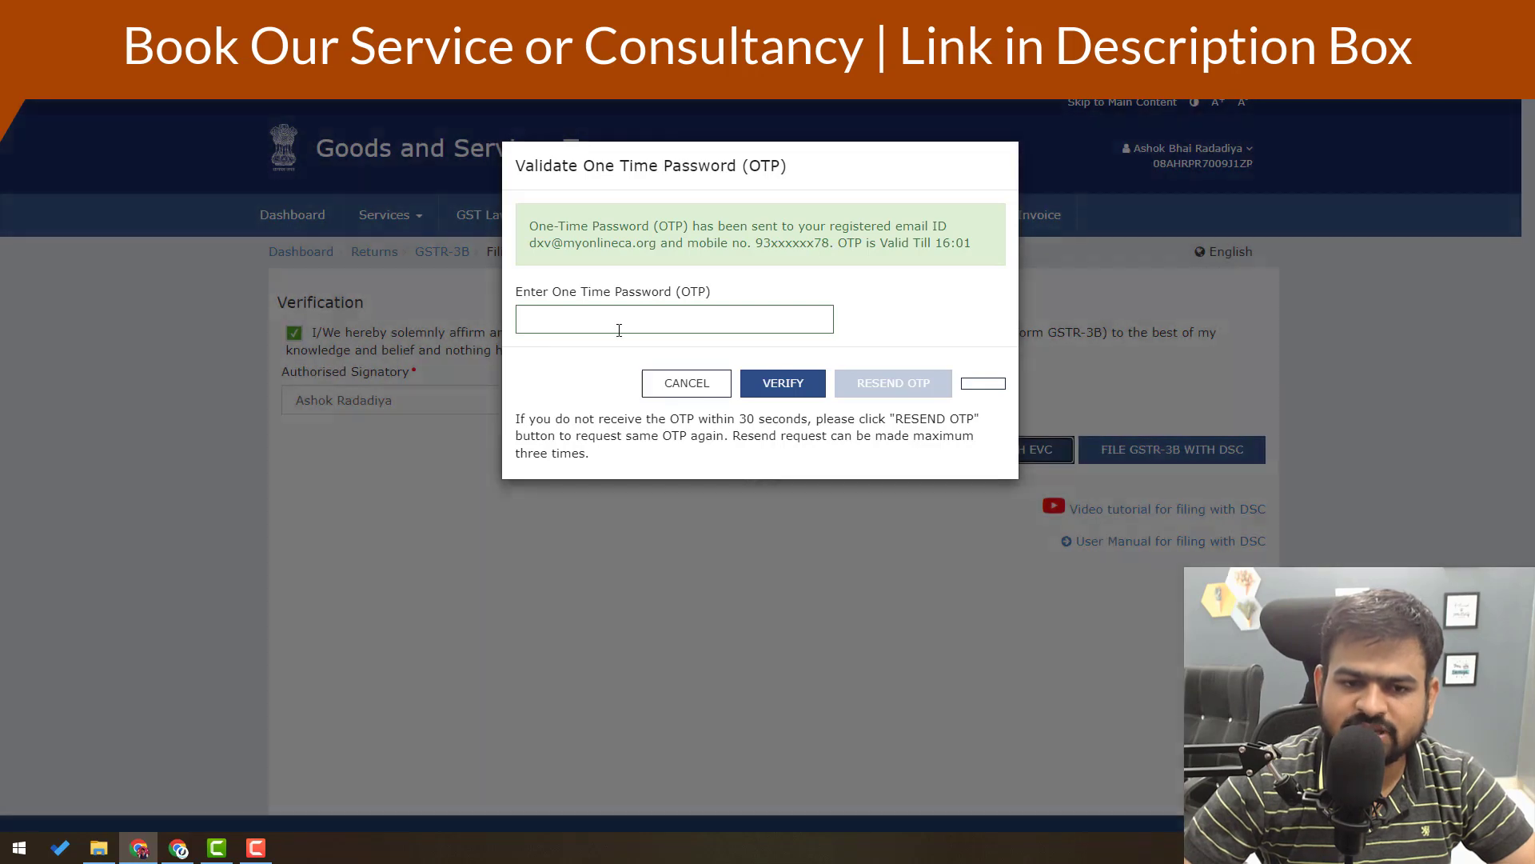
{"action": "left_click", "coordinate": [619, 329]}
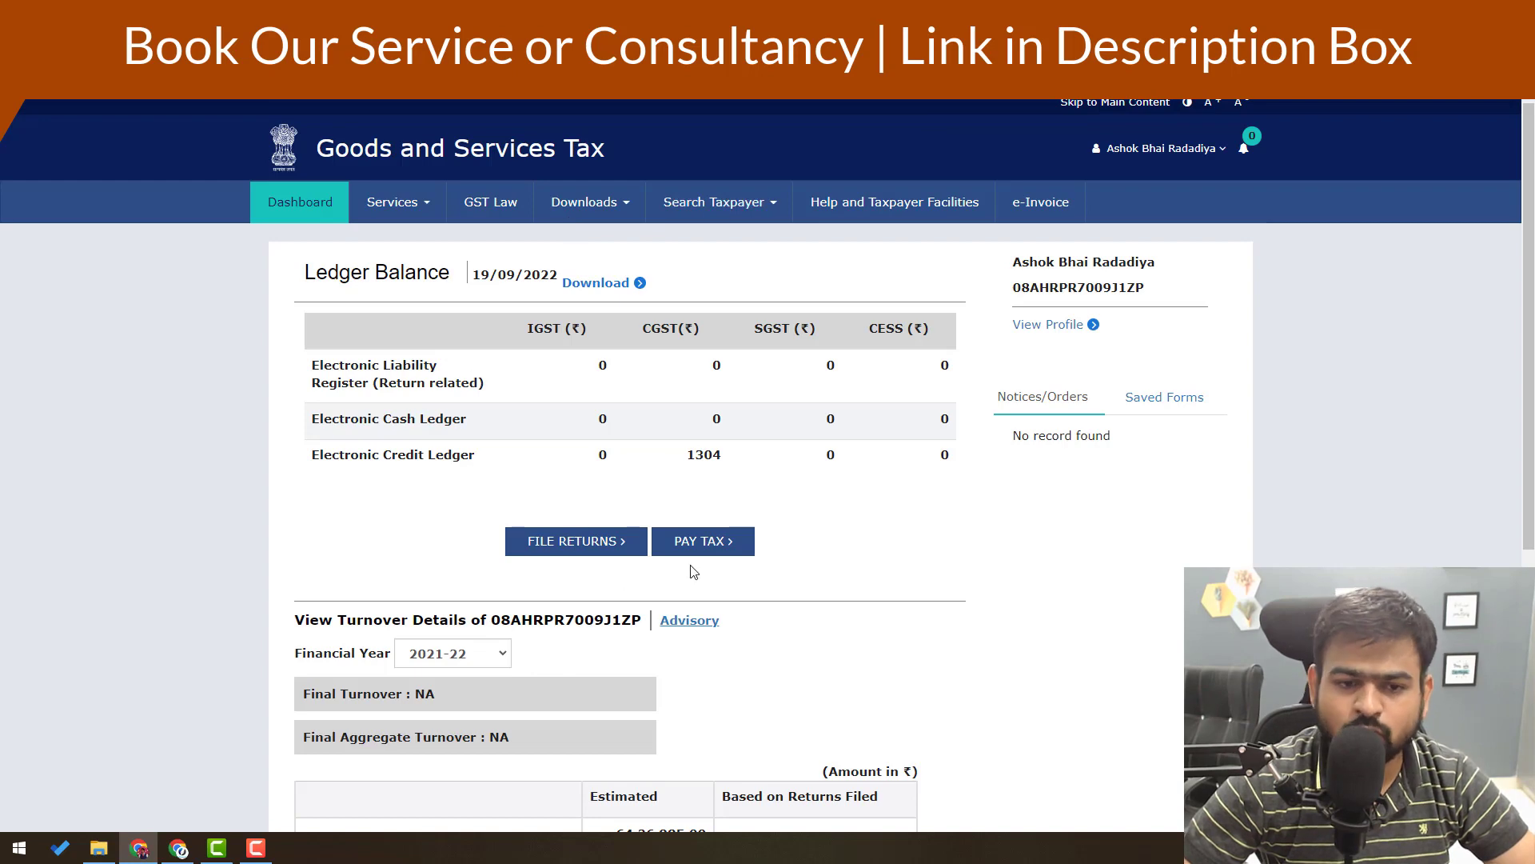
- Check the CGST balance in the Electronic Credit Ledger on the dashboard and look up the challan history
{"action": "left_click_drag", "start_coordinate": [582, 343], "coordinate": [730, 341]}
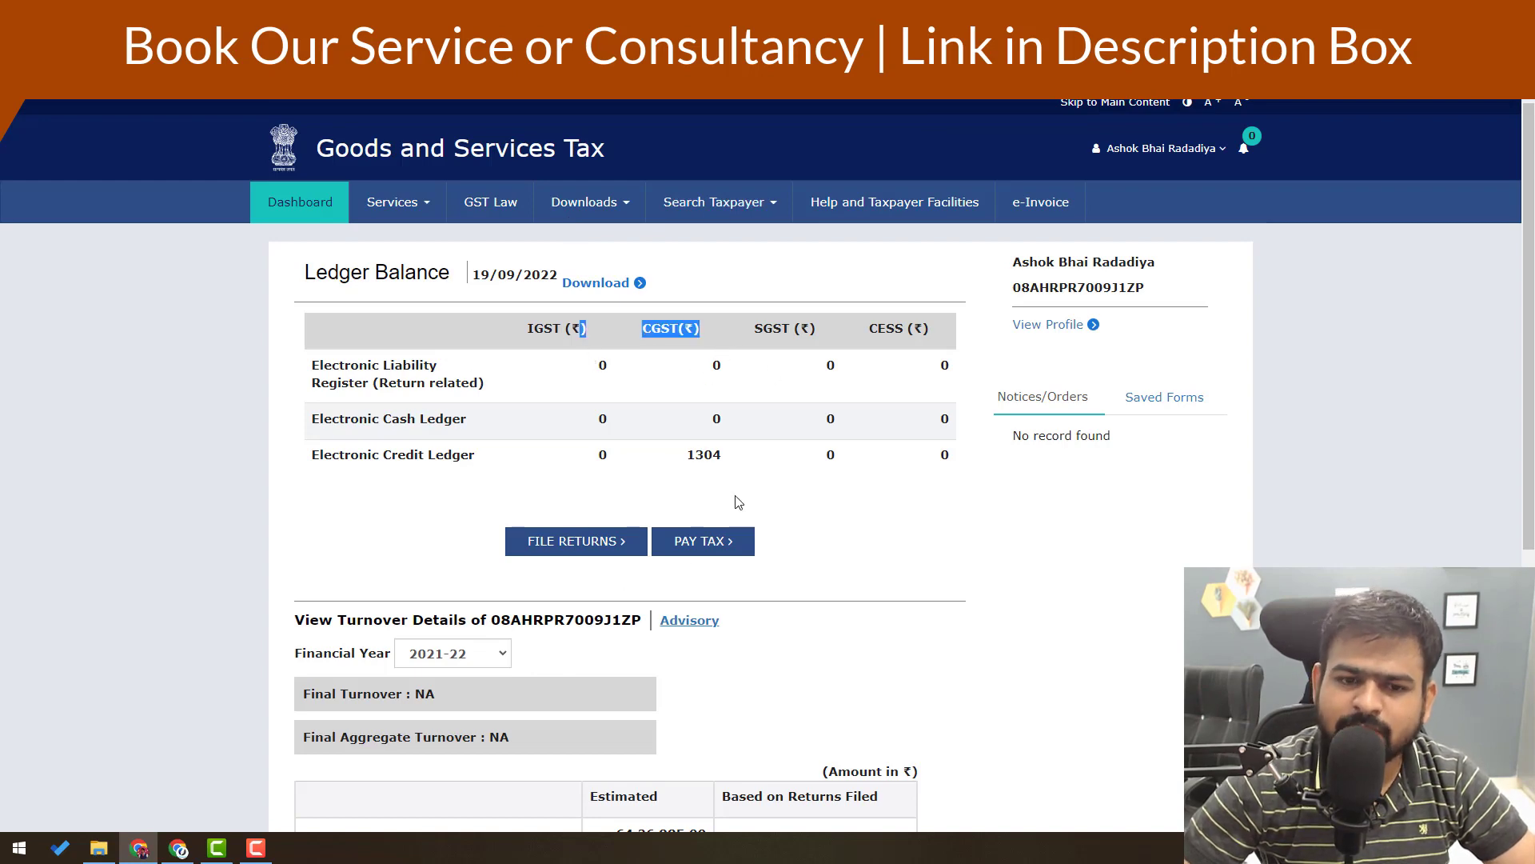
{"action": "left_click_drag", "start_coordinate": [688, 462], "coordinate": [775, 472]}
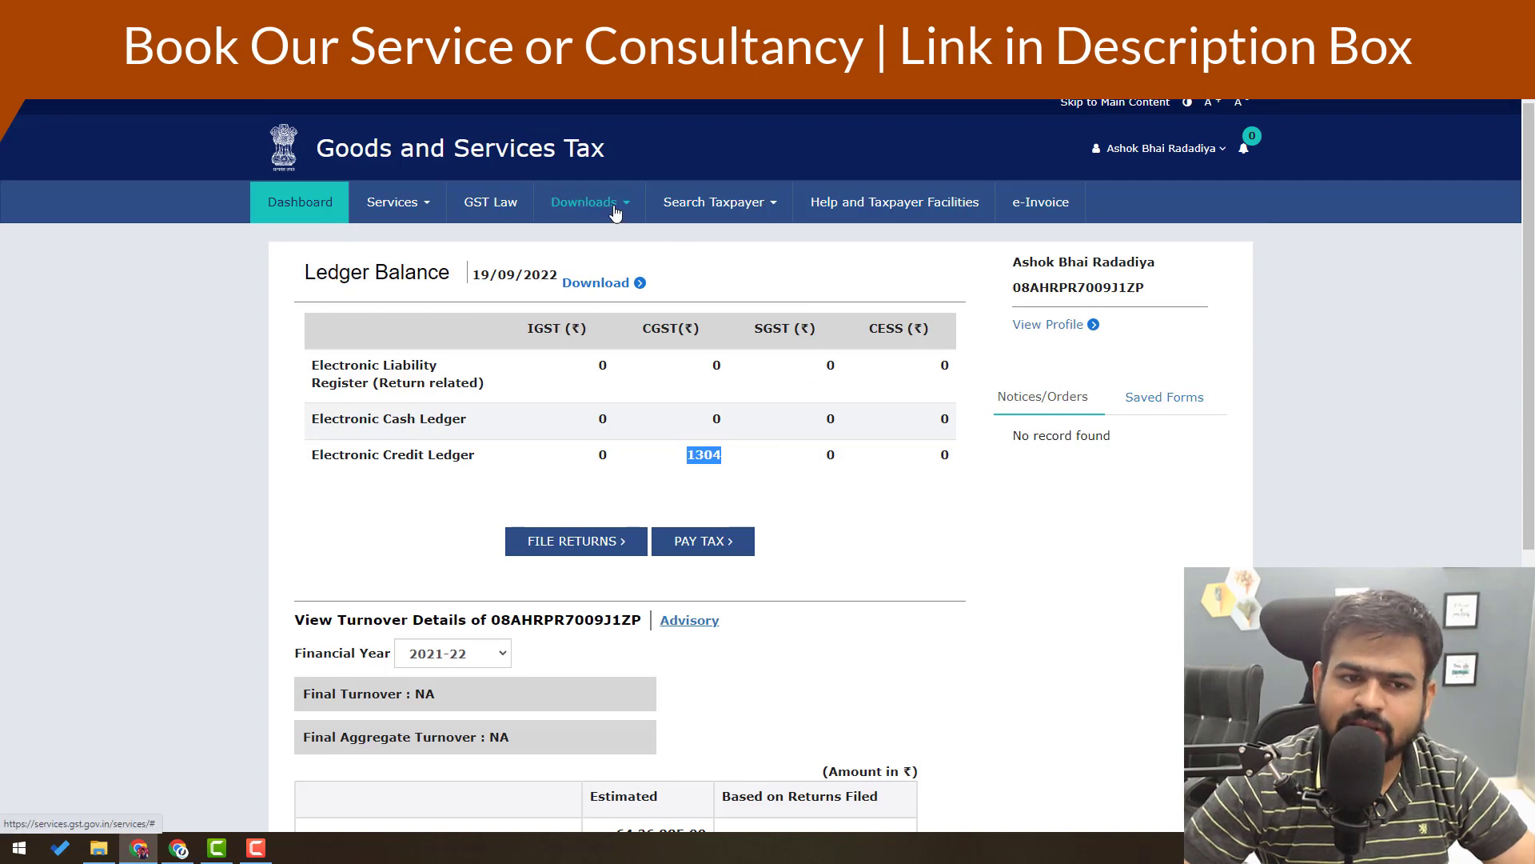
{"action": "left_click", "coordinate": [400, 201]}
{"action": "mouse_move", "coordinate": [552, 241]}
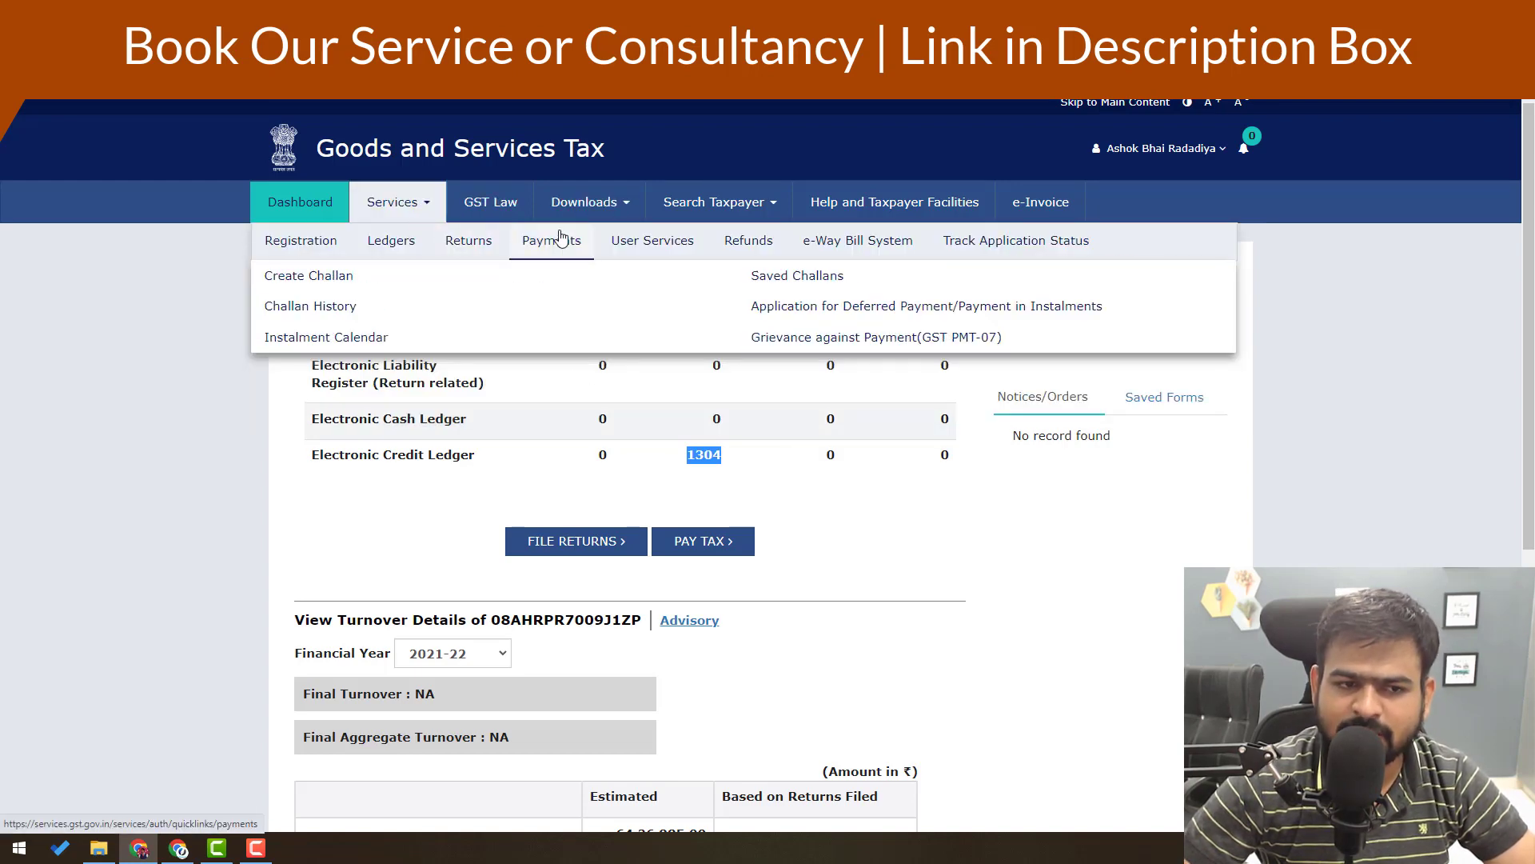
{"action": "left_click", "coordinate": [312, 305]}
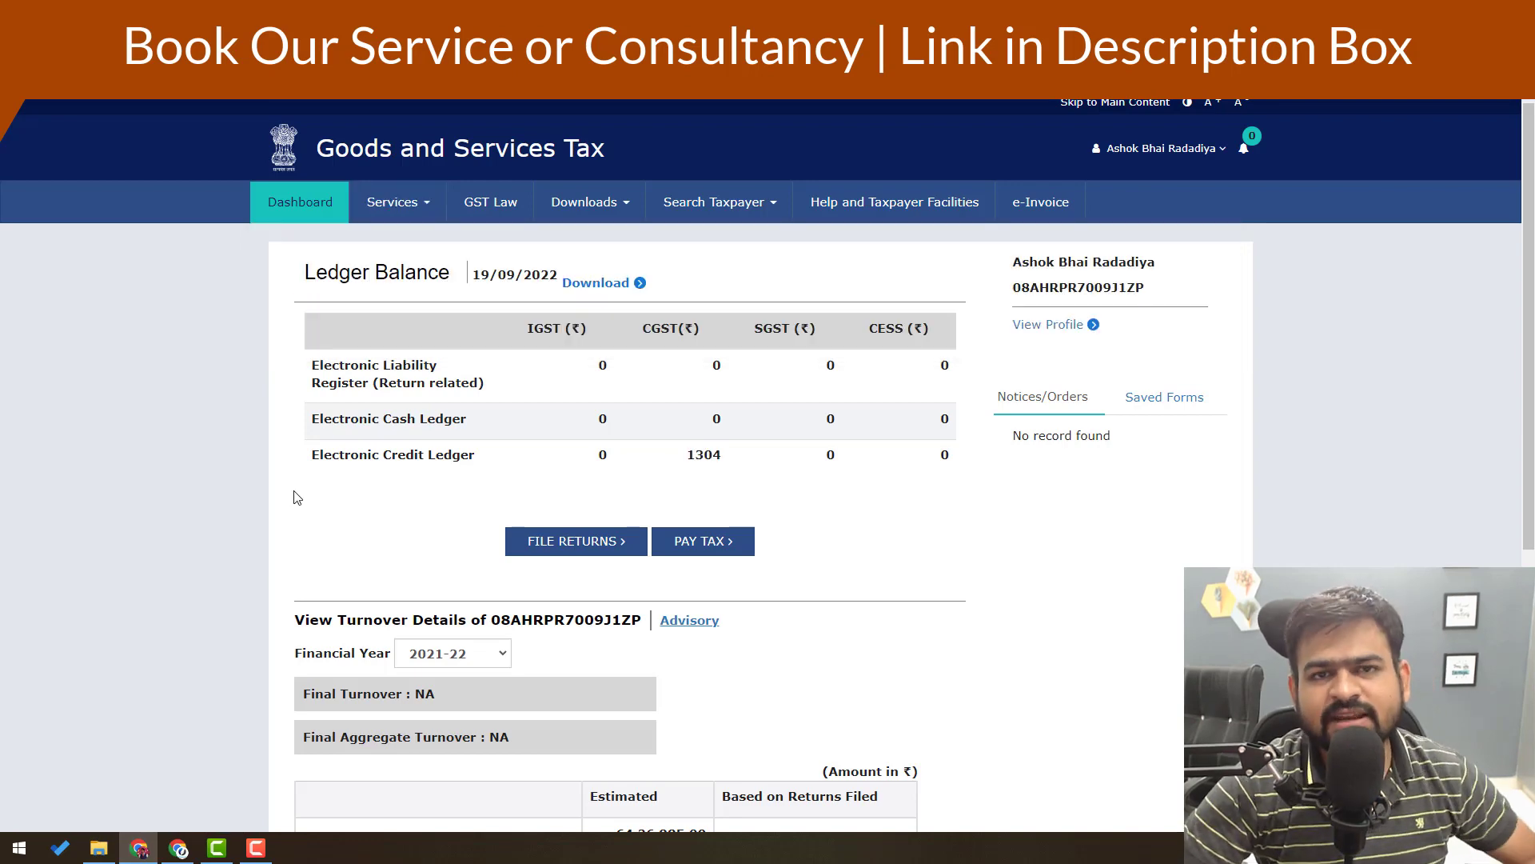